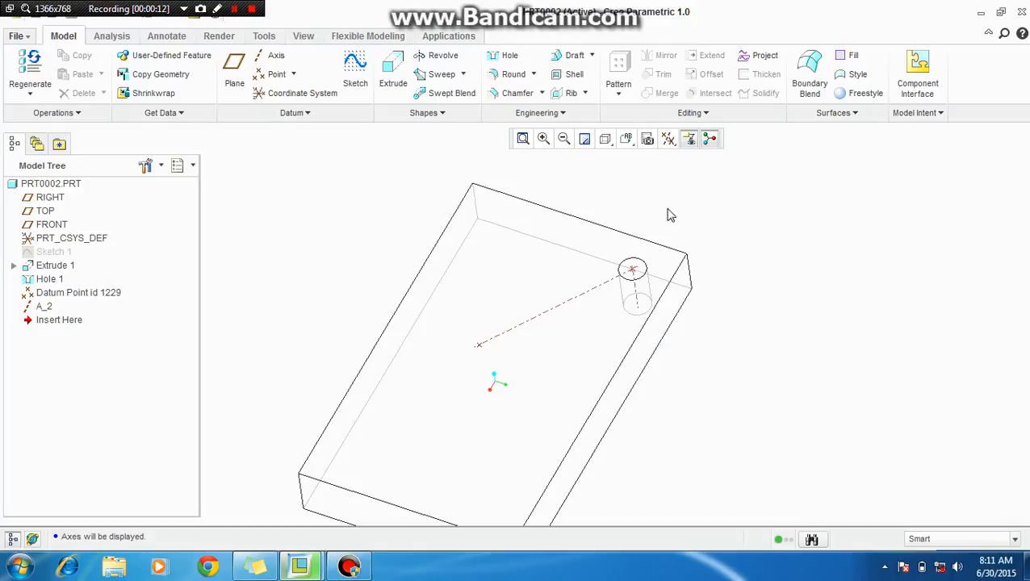
Step: Start a direction pattern of Hole 1, using the plate's long side edge as the first direction
{"action": "left_click", "coordinate": [49, 280]}
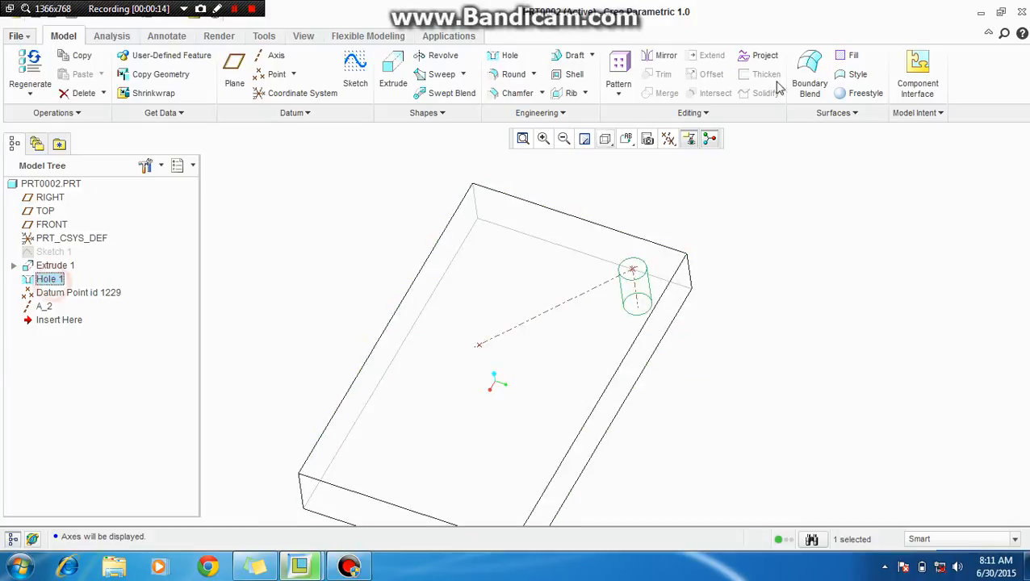
{"action": "left_click", "coordinate": [619, 74]}
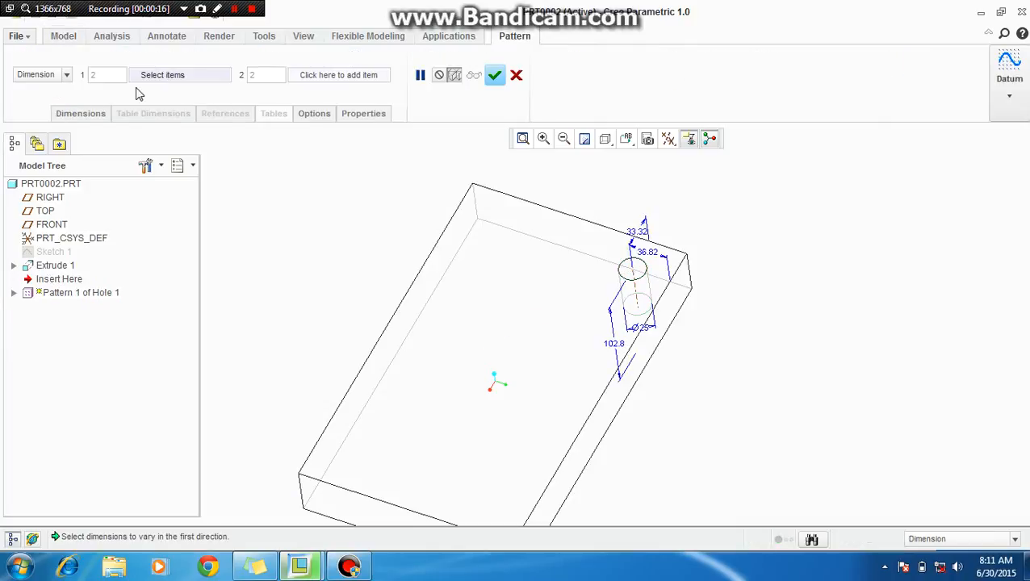
{"action": "left_click", "coordinate": [67, 75]}
{"action": "left_click", "coordinate": [48, 102]}
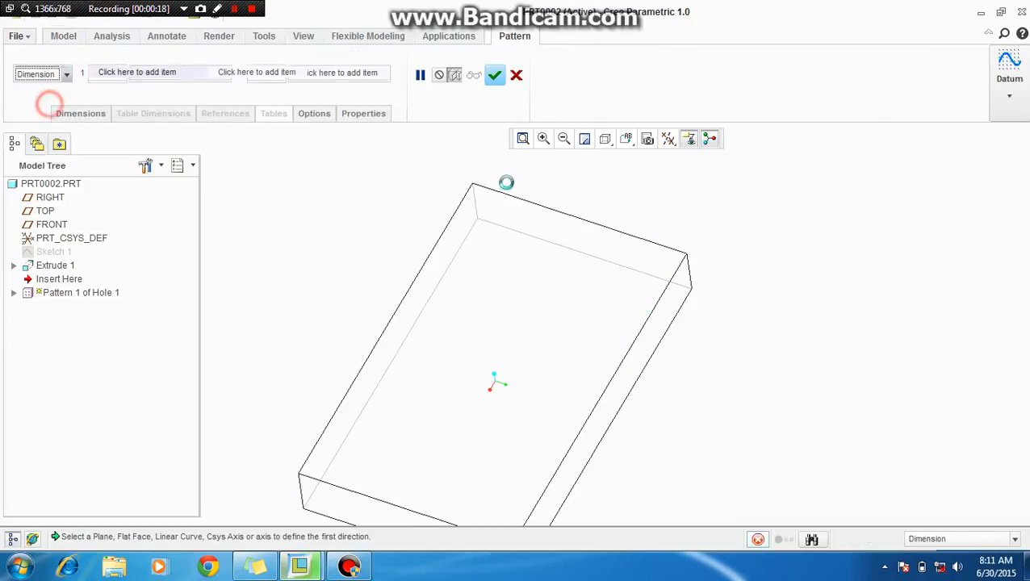
{"action": "left_click", "coordinate": [616, 372]}
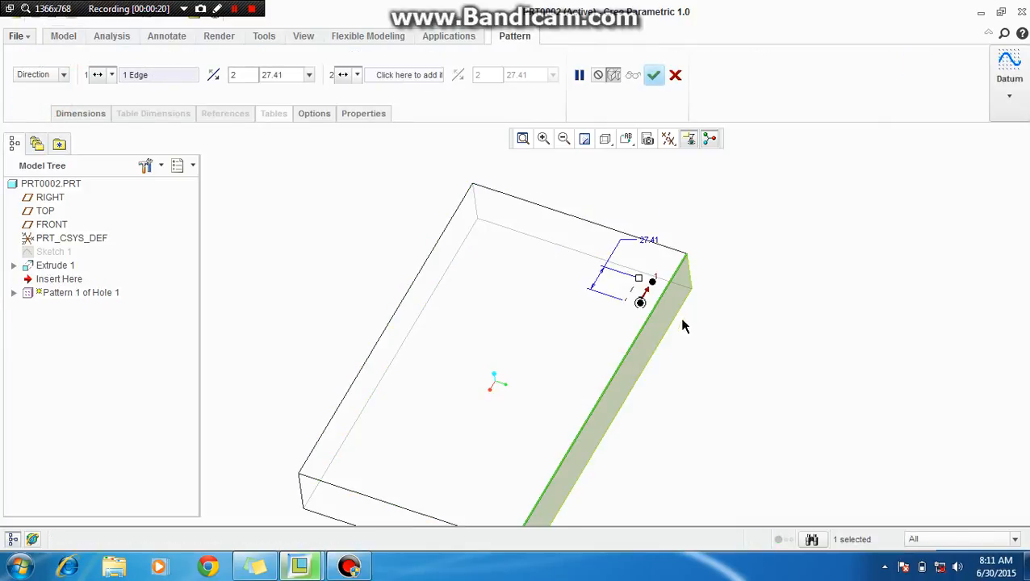
{"action": "scroll", "coordinate": [658, 305], "scroll_direction": "down", "scroll_amount": 2}
{"action": "scroll", "coordinate": [731, 294], "scroll_direction": "up", "scroll_amount": 2}
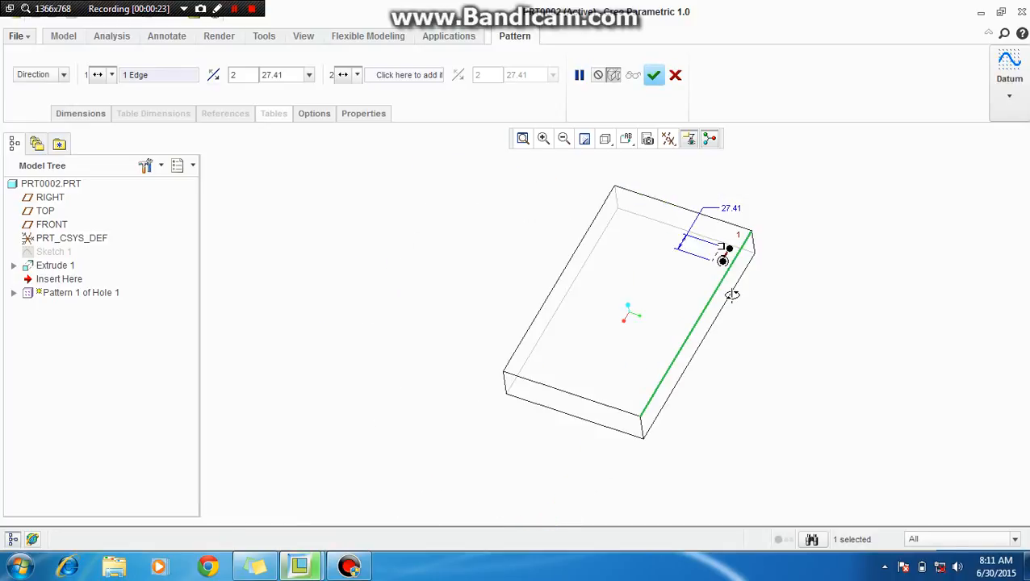
{"action": "scroll", "coordinate": [741, 252], "scroll_direction": "down", "scroll_amount": 5}
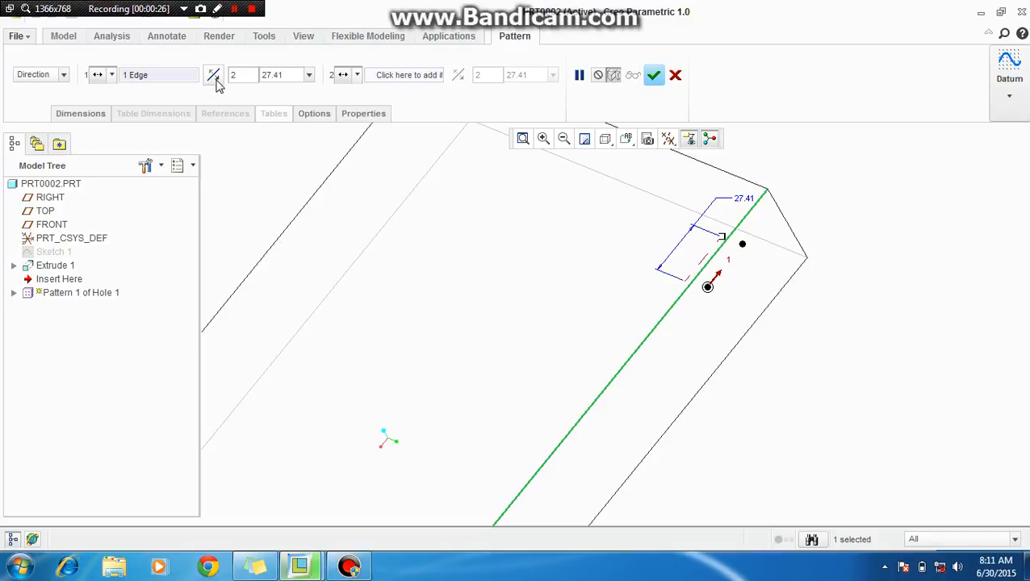
Step: Keep translation for the first direction and set the pattern spacing to 50
{"action": "left_click", "coordinate": [103, 75]}
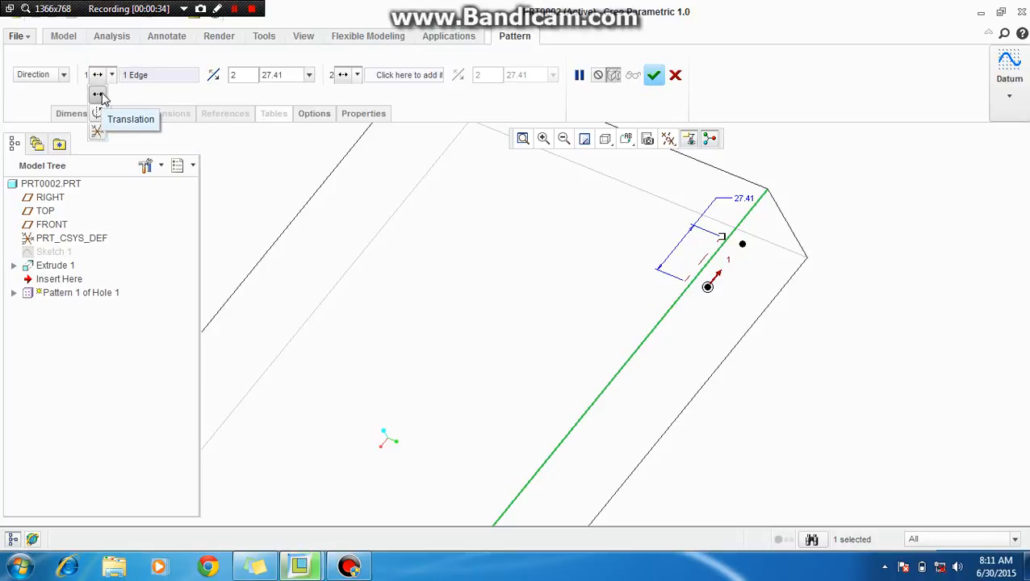
{"action": "left_click", "coordinate": [242, 74]}
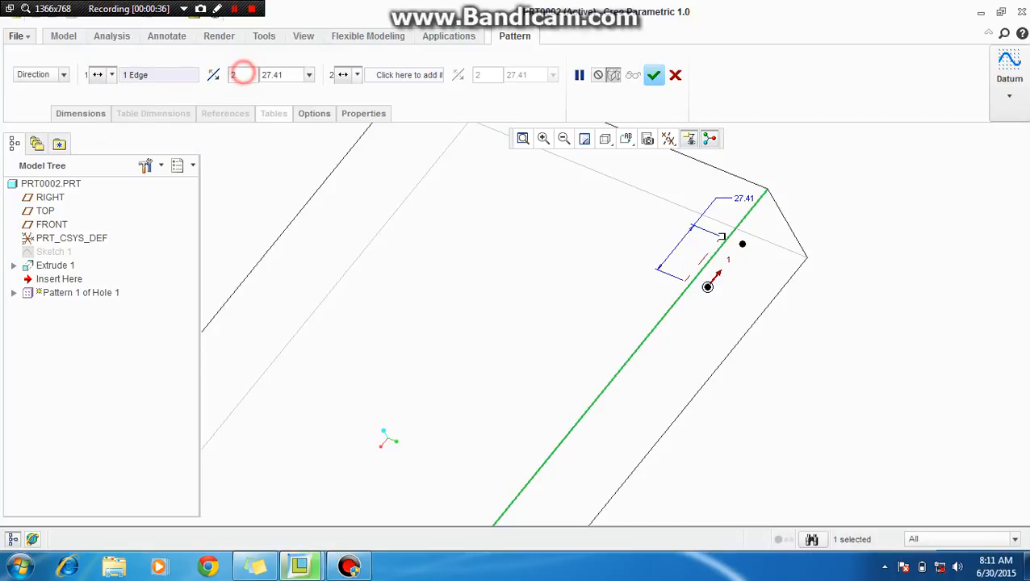
{"action": "double_click", "coordinate": [275, 76]}
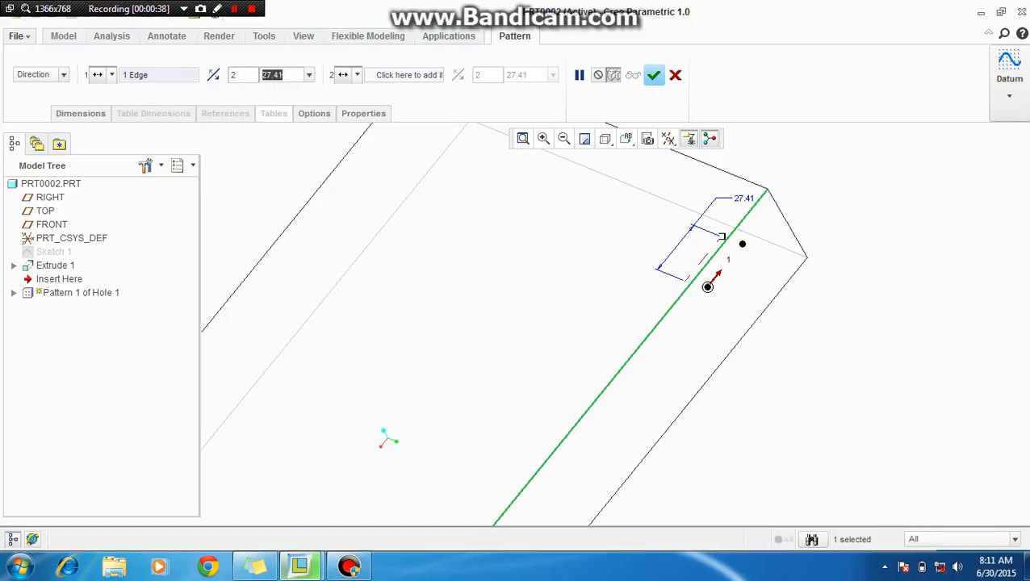
{"action": "double_click", "coordinate": [283, 79]}
{"action": "type", "text": "50"}
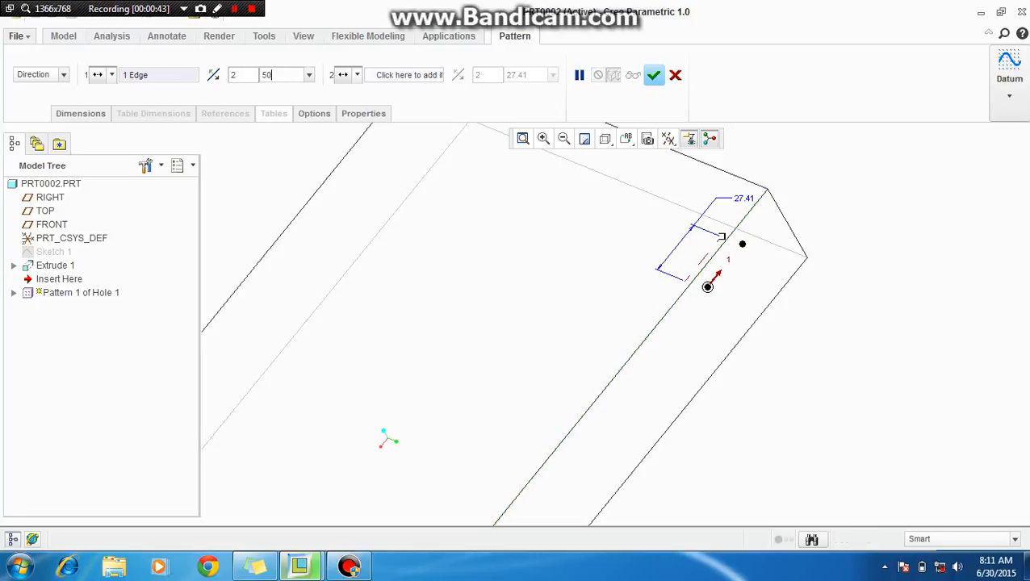
{"action": "key", "text": "Return"}
{"action": "scroll", "coordinate": [818, 277], "scroll_direction": "up", "scroll_amount": 2}
{"action": "mouse_move", "coordinate": [819, 277]}
{"action": "middle_mouse_down"}
{"action": "mouse_move", "coordinate": [849, 294]}
{"action": "mouse_move", "coordinate": [817, 282]}
{"action": "middle_mouse_up"}
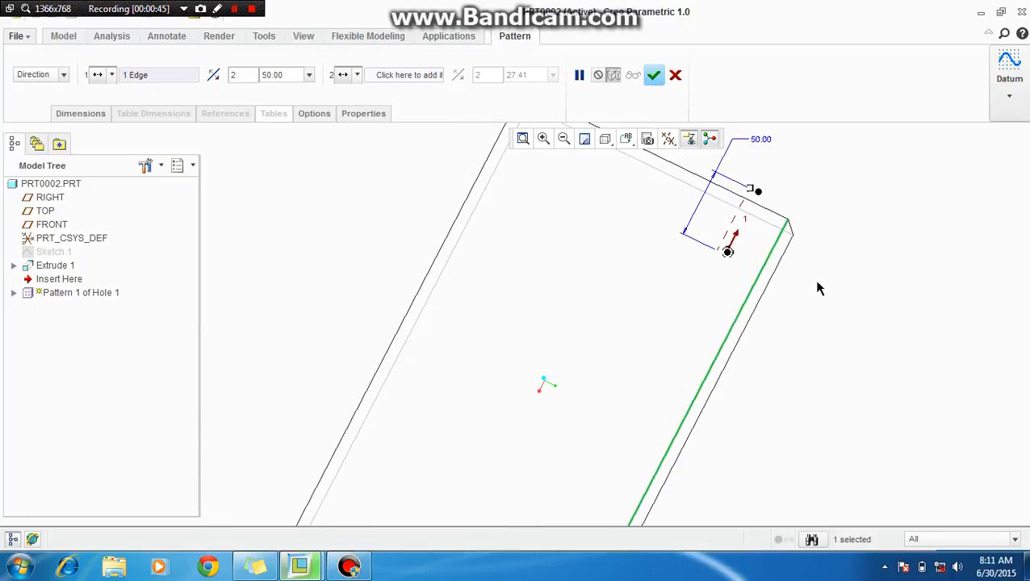
Step: Flip the first pattern direction and set its number of members to 5
{"action": "left_click", "coordinate": [212, 76]}
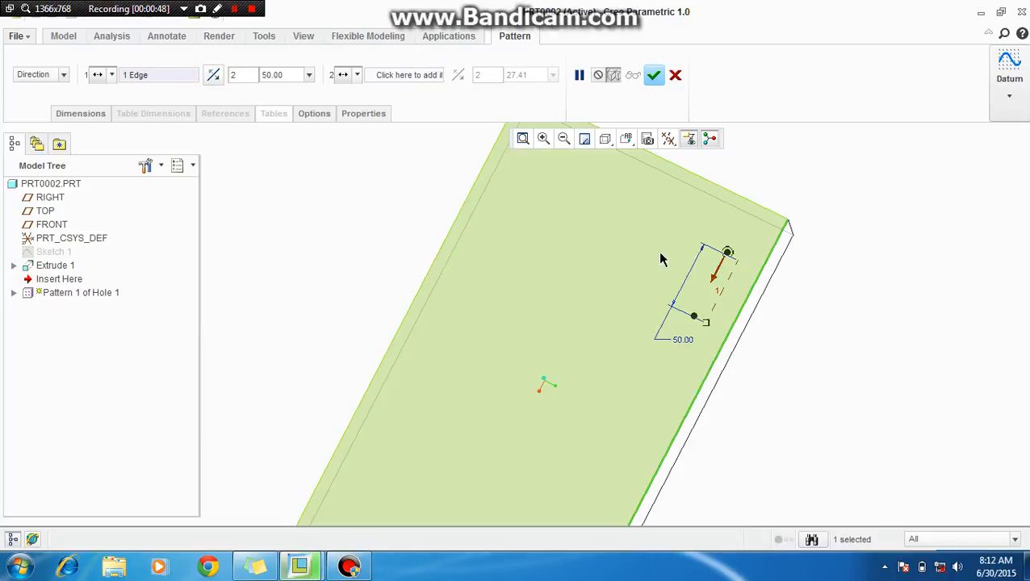
{"action": "double_click", "coordinate": [242, 74]}
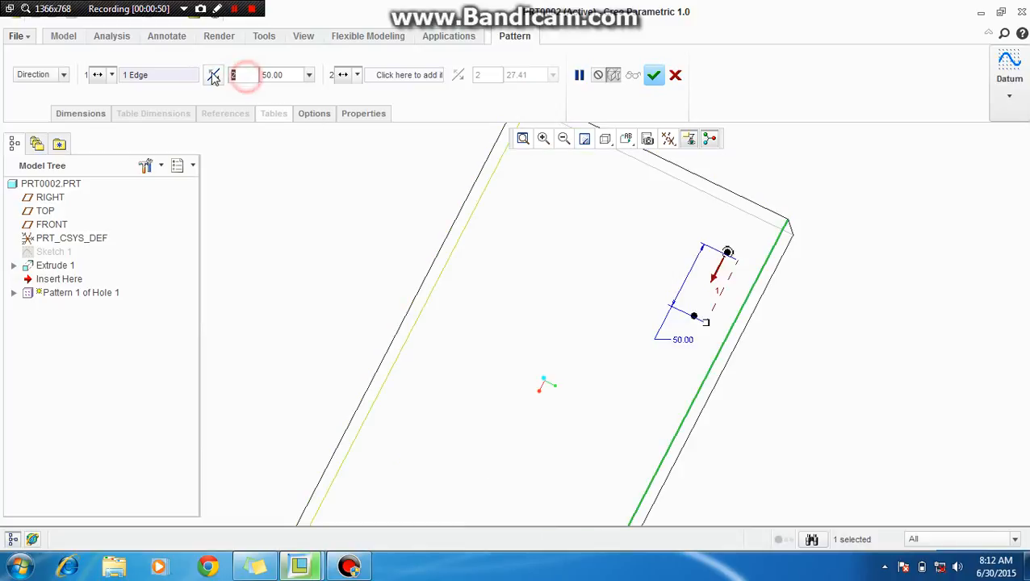
{"action": "type", "text": "5"}
{"action": "key", "text": "Return"}
{"action": "scroll", "coordinate": [636, 226], "scroll_direction": "up", "scroll_amount": 2}
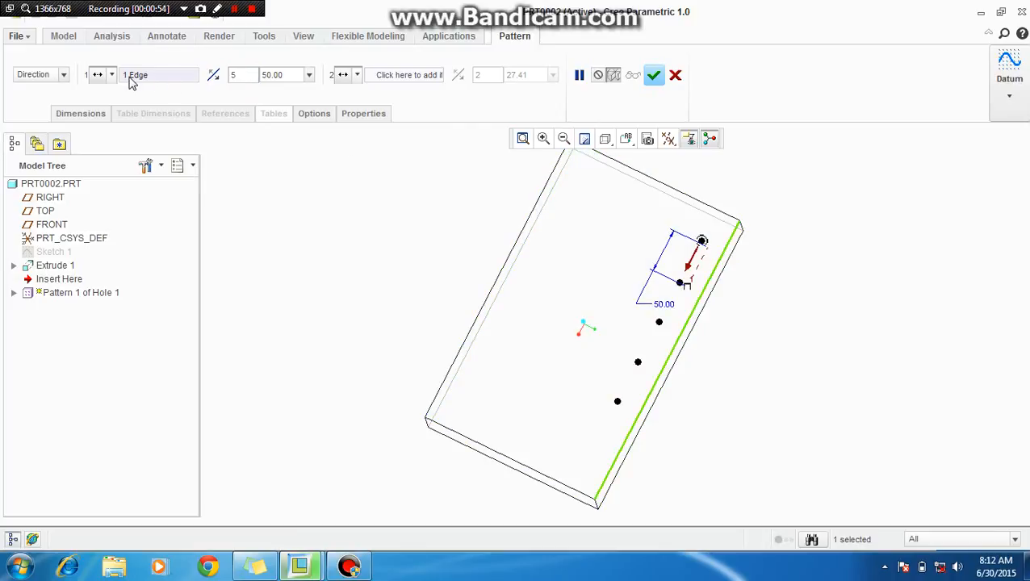
Step: Remove the edge from the first direction reference and cancel the hole pattern
{"action": "left_click", "coordinate": [81, 114]}
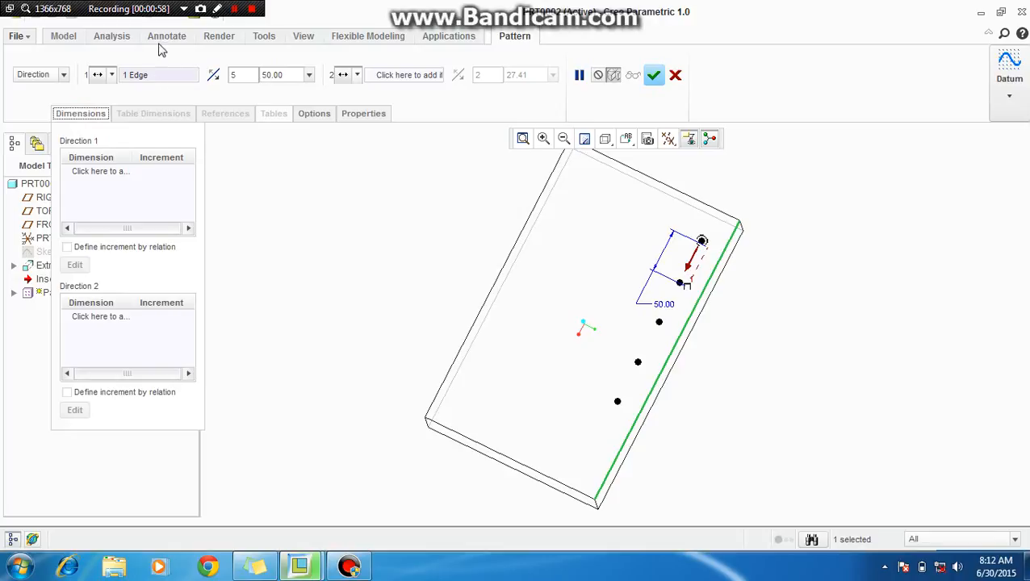
{"action": "right_click", "coordinate": [156, 82]}
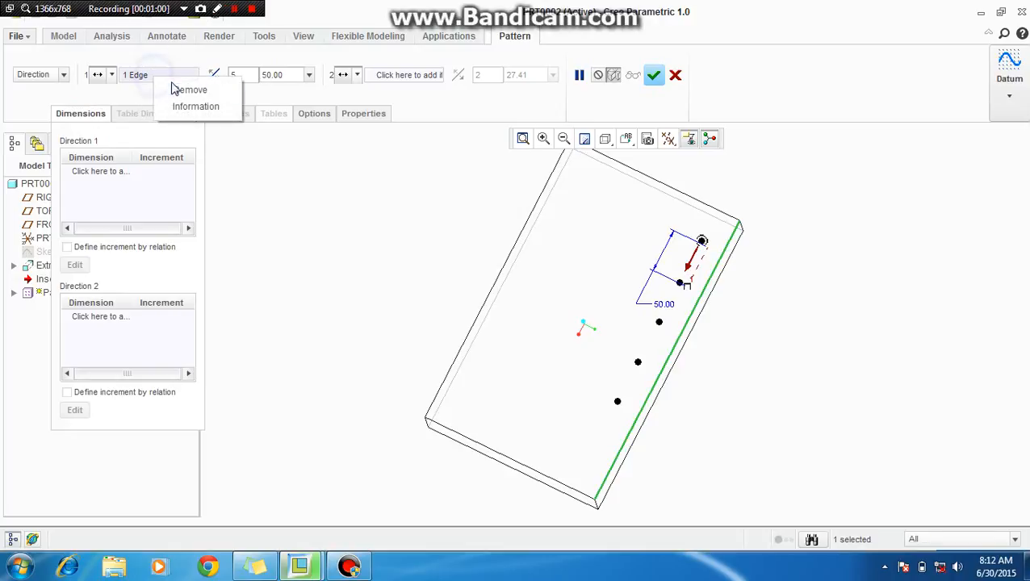
{"action": "left_click", "coordinate": [178, 86]}
{"action": "left_click", "coordinate": [668, 144]}
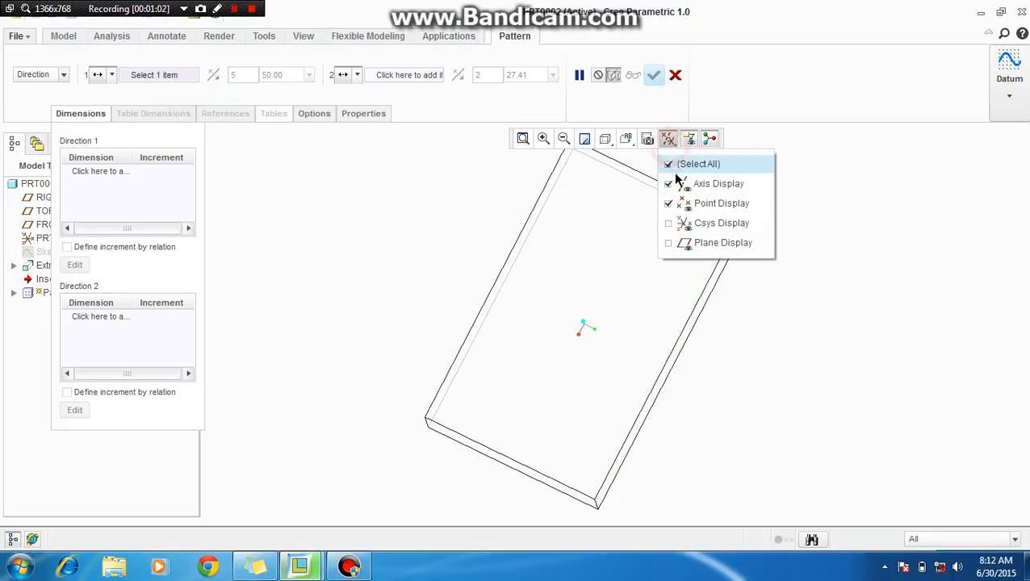
{"action": "left_click", "coordinate": [465, 208]}
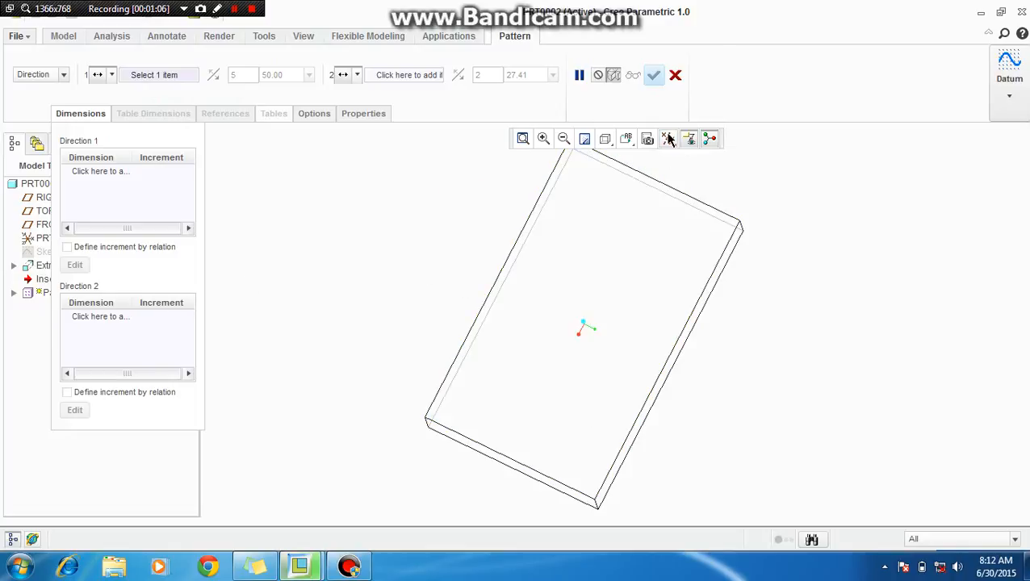
{"action": "left_click", "coordinate": [678, 75]}
{"action": "left_click", "coordinate": [485, 299]}
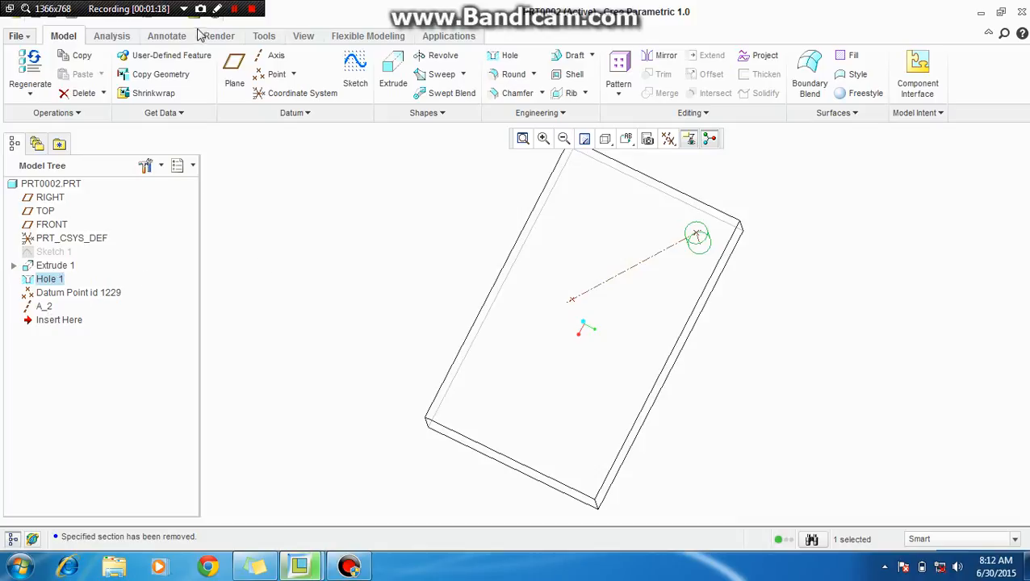
{"action": "left_click", "coordinate": [49, 308]}
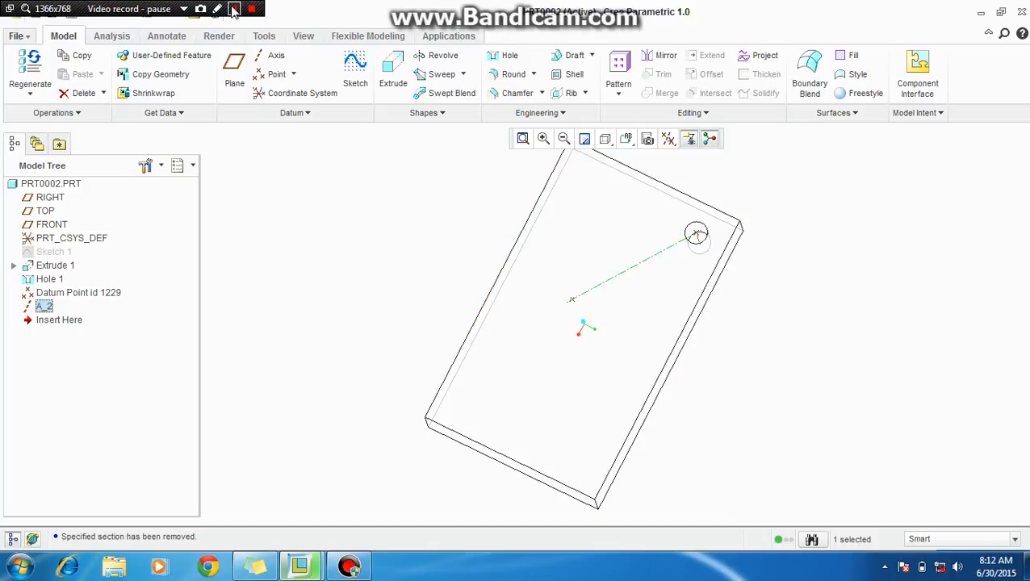
{"action": "left_click", "coordinate": [234, 7]}
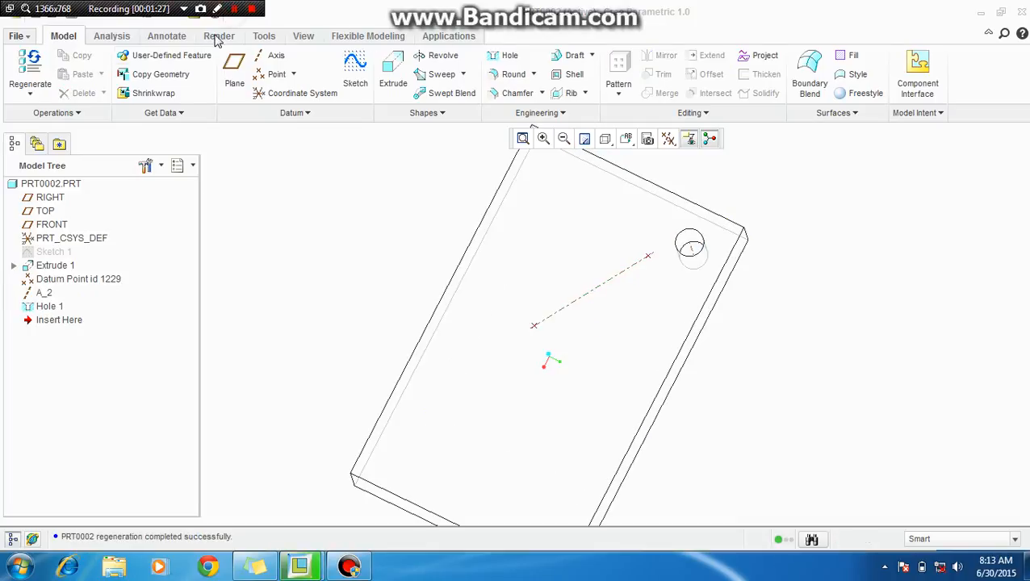
{"action": "left_click", "coordinate": [45, 296]}
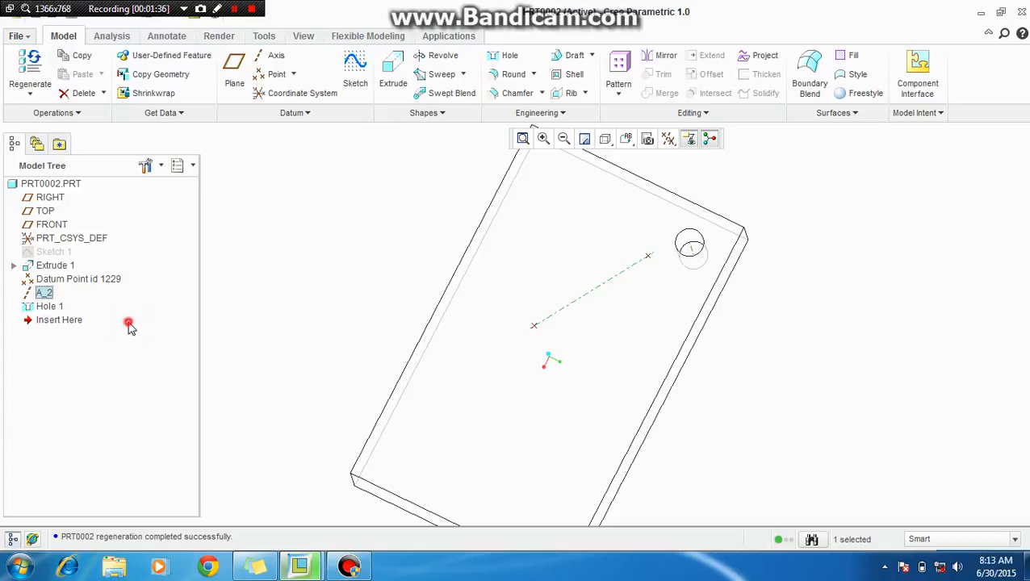
Step: Start a direction pattern of Hole 1, using datum axis A_2 as the first direction
{"action": "left_click", "coordinate": [44, 306]}
{"action": "left_click", "coordinate": [617, 65]}
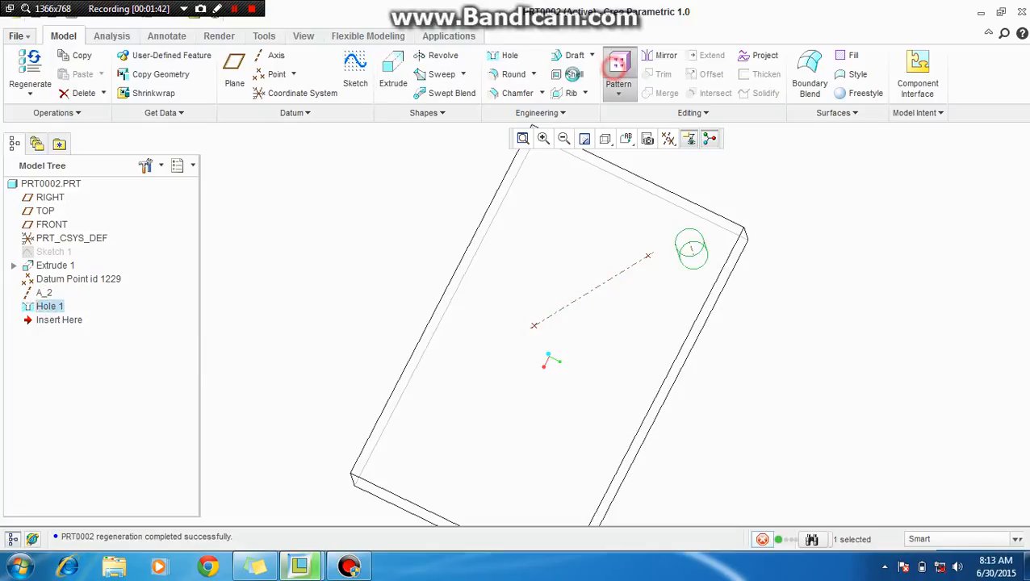
{"action": "left_click", "coordinate": [67, 74]}
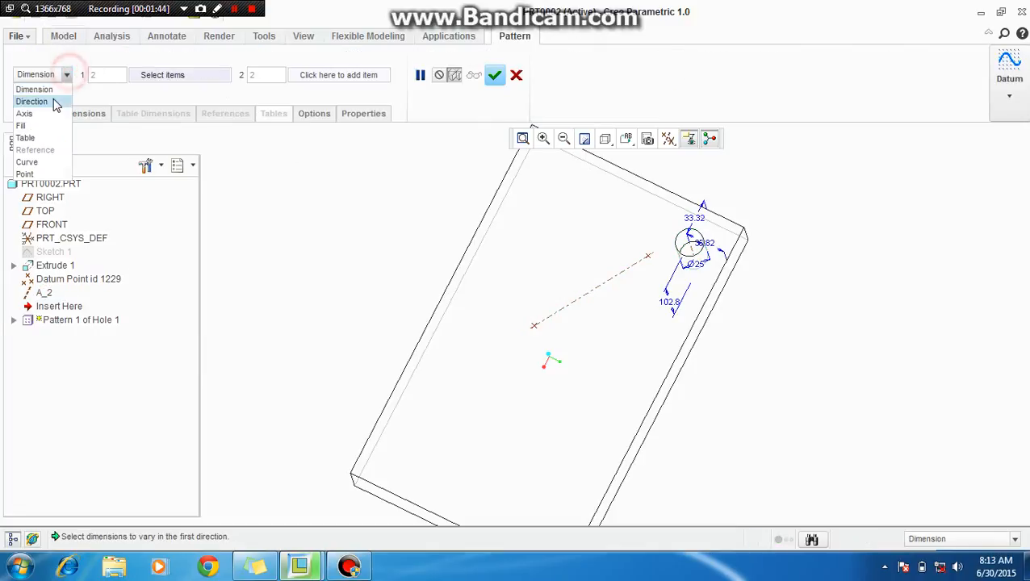
{"action": "left_click", "coordinate": [36, 100]}
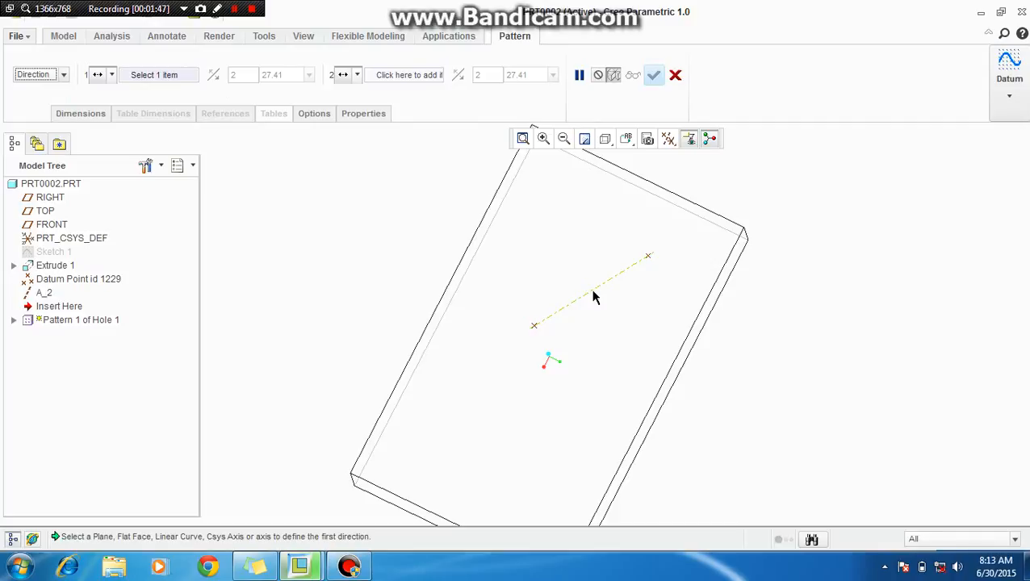
{"action": "left_click", "coordinate": [594, 297]}
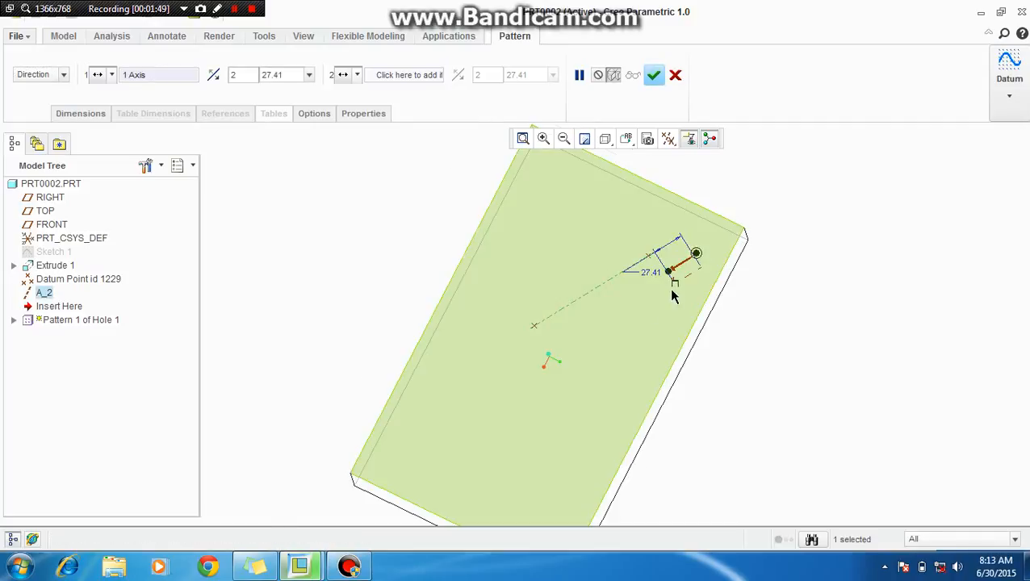
{"action": "scroll", "coordinate": [674, 296], "scroll_direction": "down", "scroll_amount": 1}
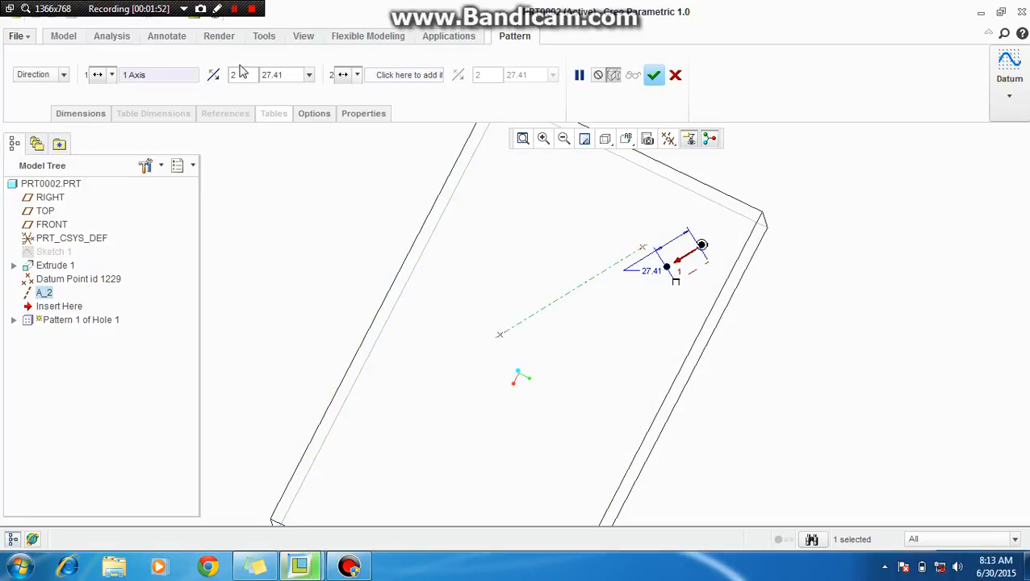
Step: Set the pattern to 5 members spaced 50 apart along the axis and complete it
{"action": "left_click", "coordinate": [308, 76]}
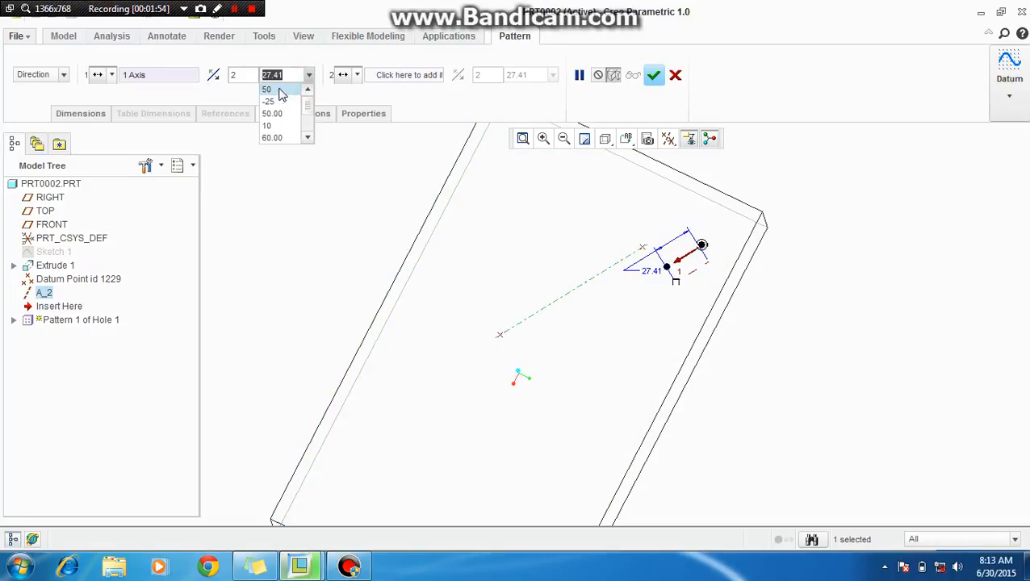
{"action": "left_click", "coordinate": [276, 87]}
{"action": "left_click_drag", "start_coordinate": [252, 74], "coordinate": [214, 76]}
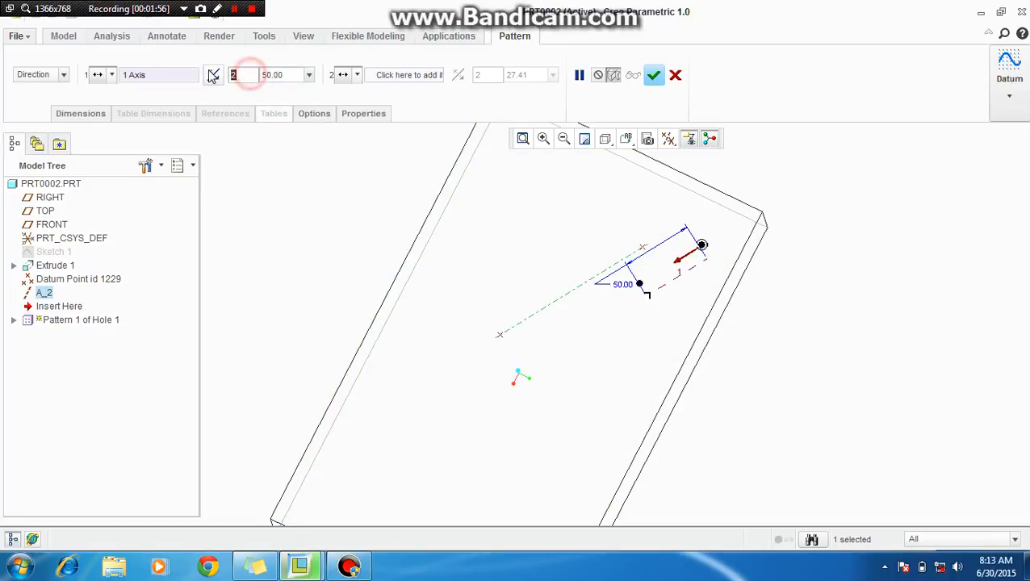
{"action": "type", "text": "3"}
{"action": "scroll", "coordinate": [603, 253], "scroll_direction": "up", "scroll_amount": 2}
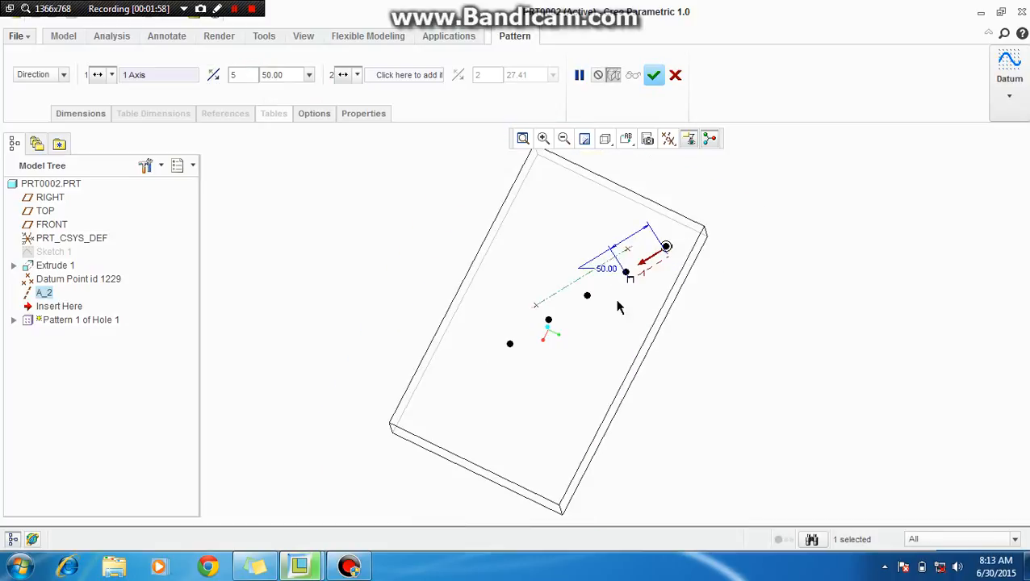
{"action": "middle_click_drag", "start_coordinate": [616, 302], "coordinate": [623, 244]}
{"action": "scroll", "coordinate": [626, 256], "scroll_direction": "down", "scroll_amount": 2}
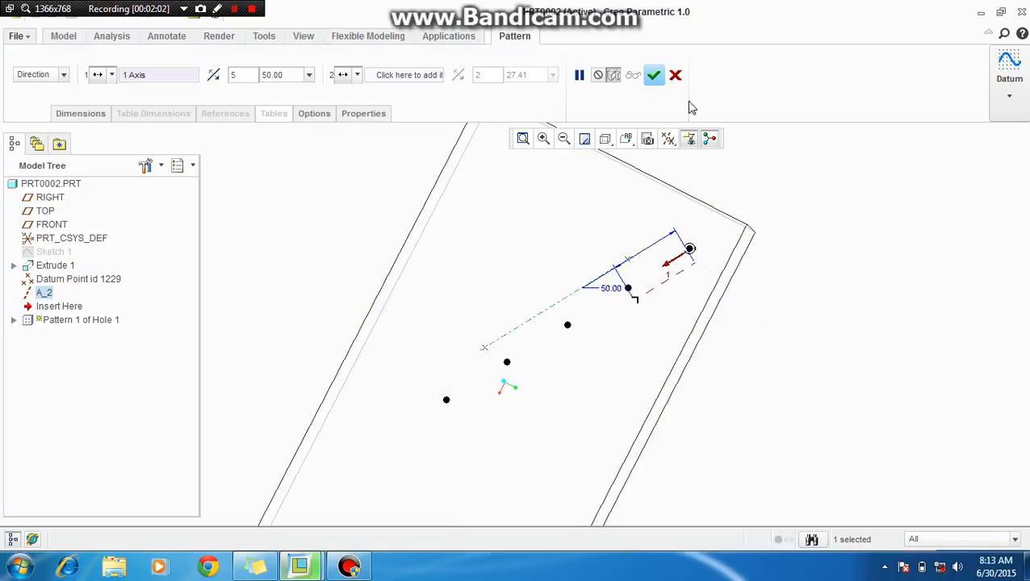
{"action": "left_click", "coordinate": [654, 75]}
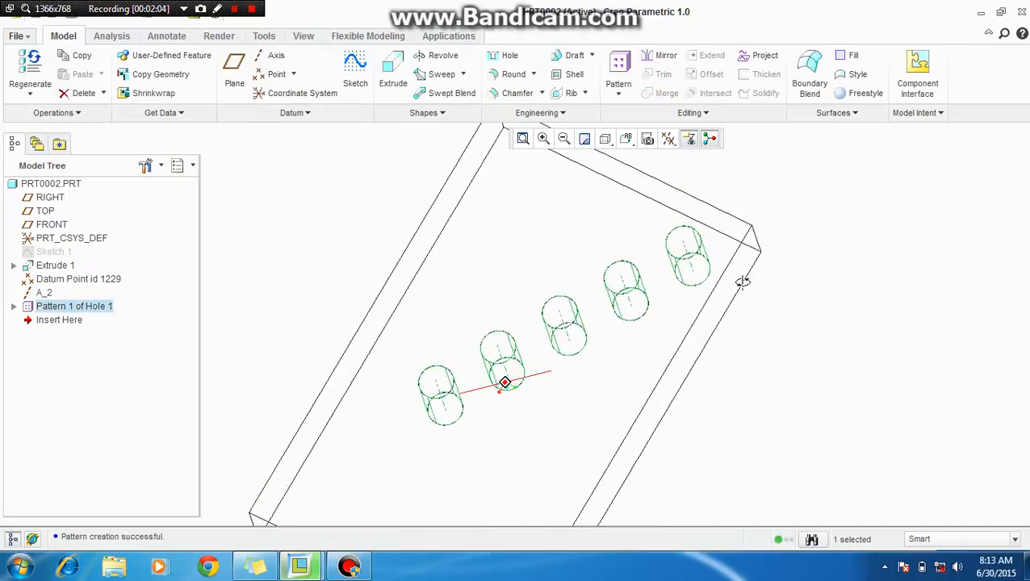
{"action": "scroll", "coordinate": [729, 279], "scroll_direction": "up", "scroll_amount": 2}
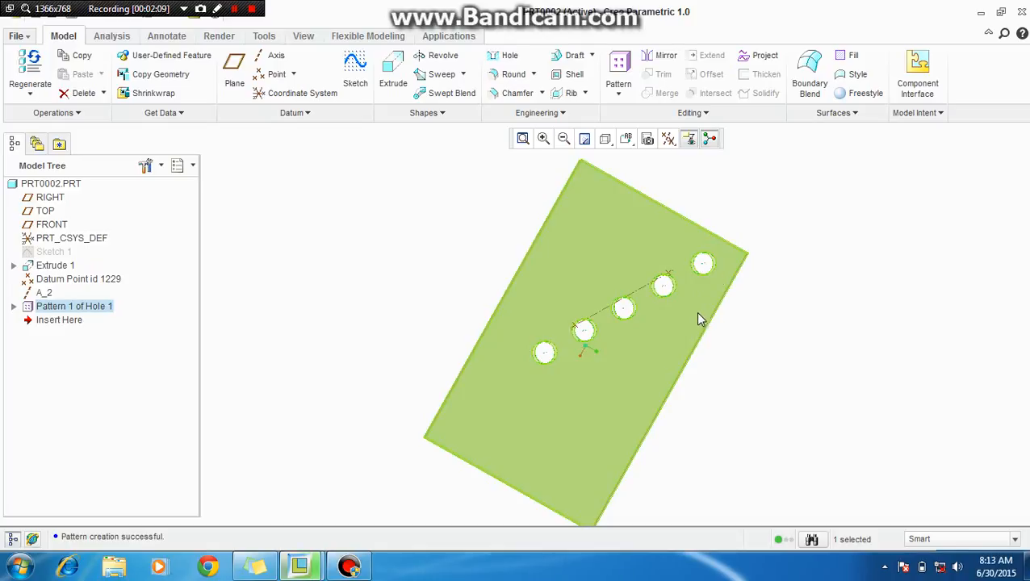
{"action": "scroll", "coordinate": [699, 317], "scroll_direction": "down", "scroll_amount": 1}
{"action": "left_click", "coordinate": [235, 10]}
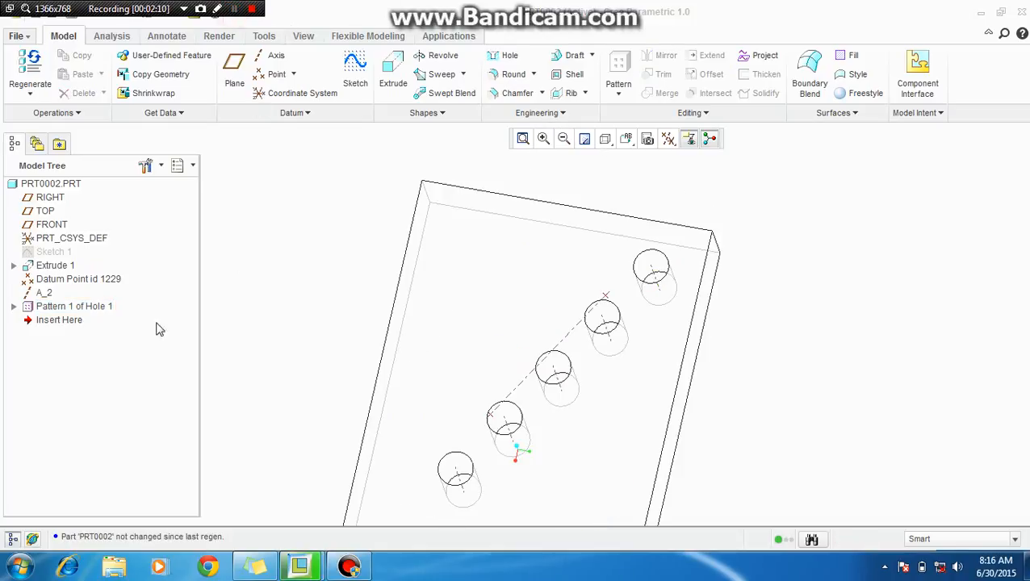
Step: Edit the hole pattern's definition to vary the hole diameter in direction 1 with an increment of 5, and complete it
{"action": "right_click", "coordinate": [89, 311]}
{"action": "left_click", "coordinate": [139, 412]}
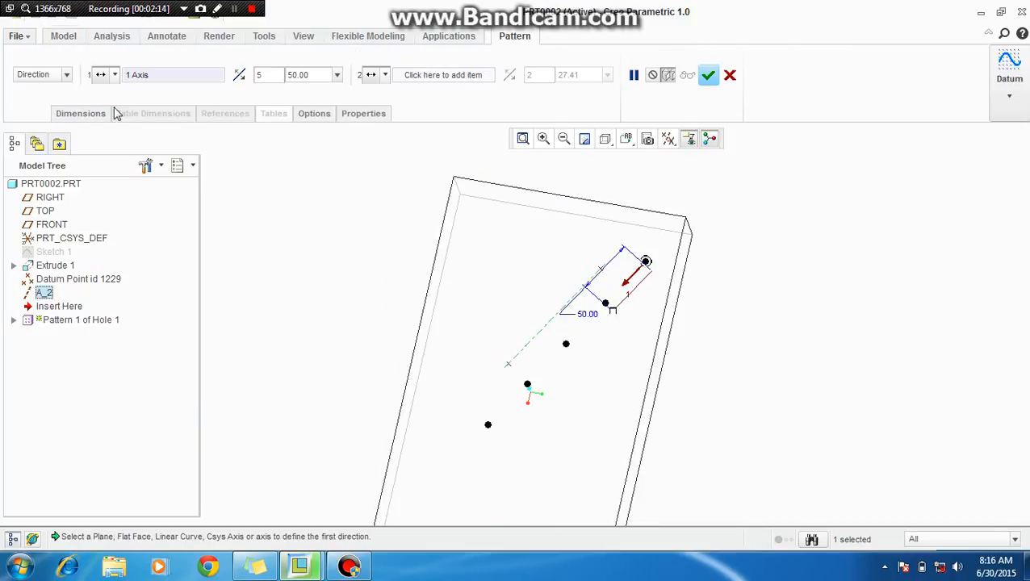
{"action": "left_click", "coordinate": [81, 113]}
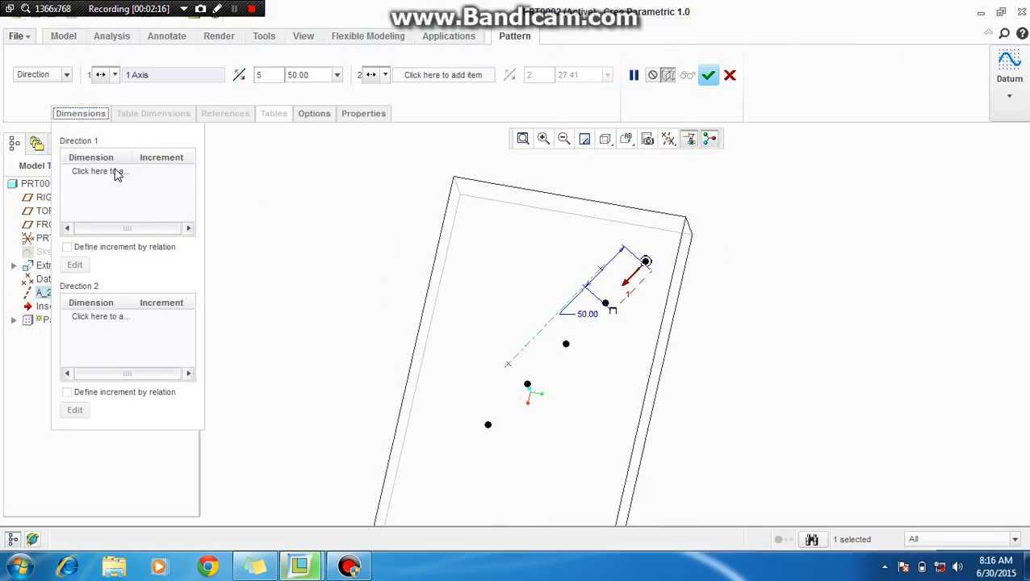
{"action": "left_click", "coordinate": [117, 175]}
{"action": "scroll", "coordinate": [632, 276], "scroll_direction": "down", "scroll_amount": 3}
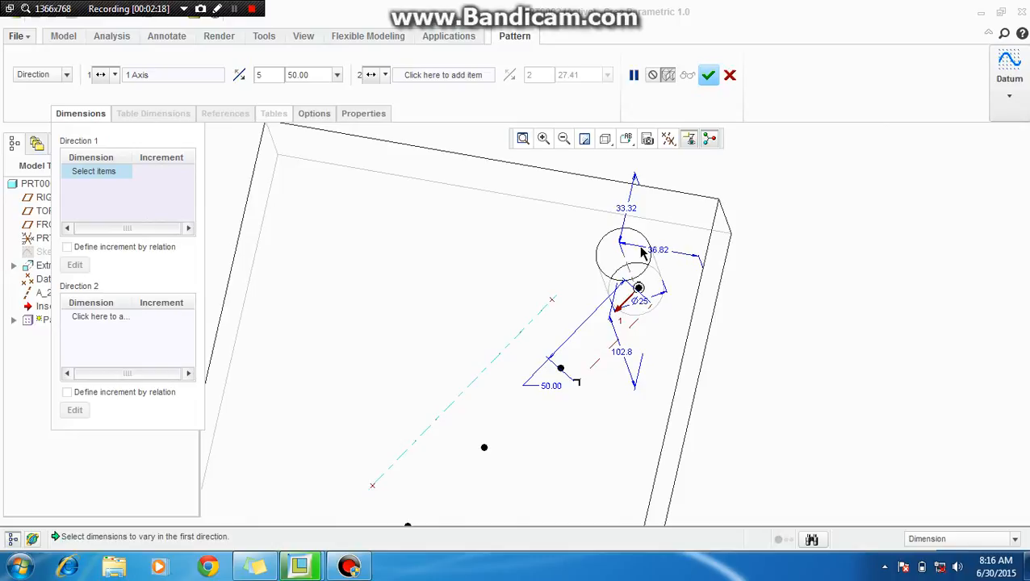
{"action": "left_click", "coordinate": [642, 303]}
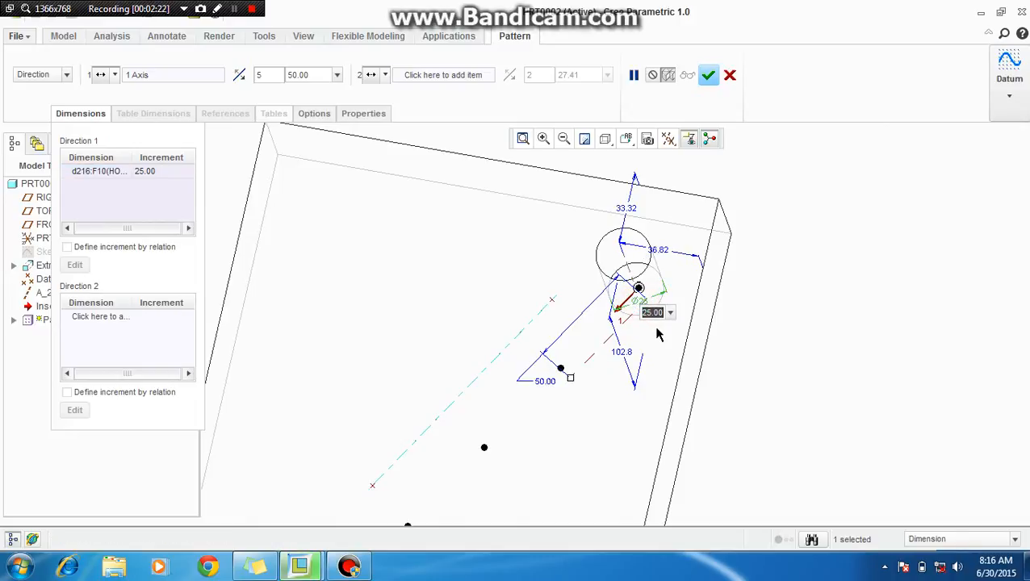
{"action": "type", "text": "5"}
{"action": "key", "text": "Return"}
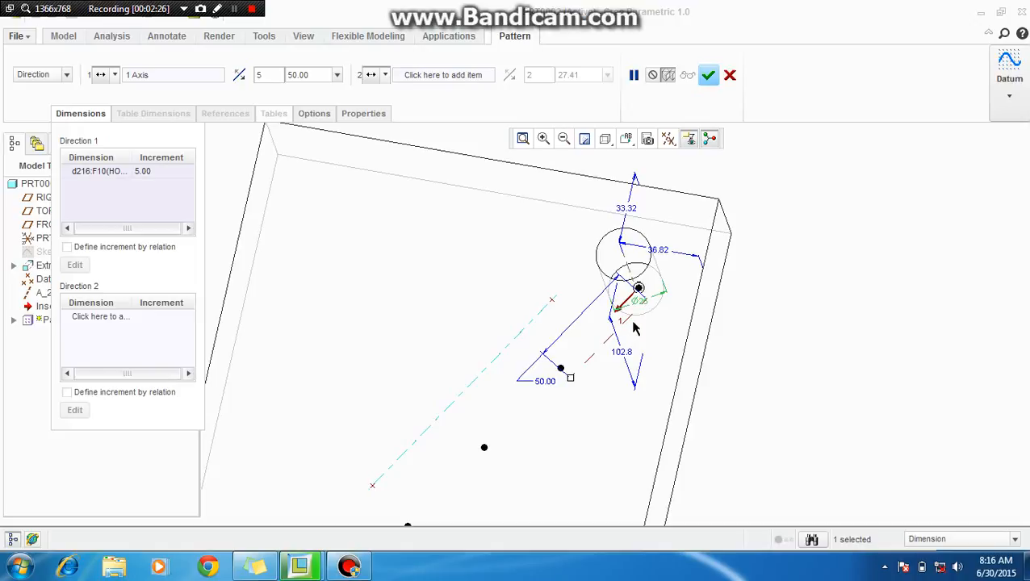
{"action": "middle_click_drag", "start_coordinate": [619, 292], "coordinate": [637, 327]}
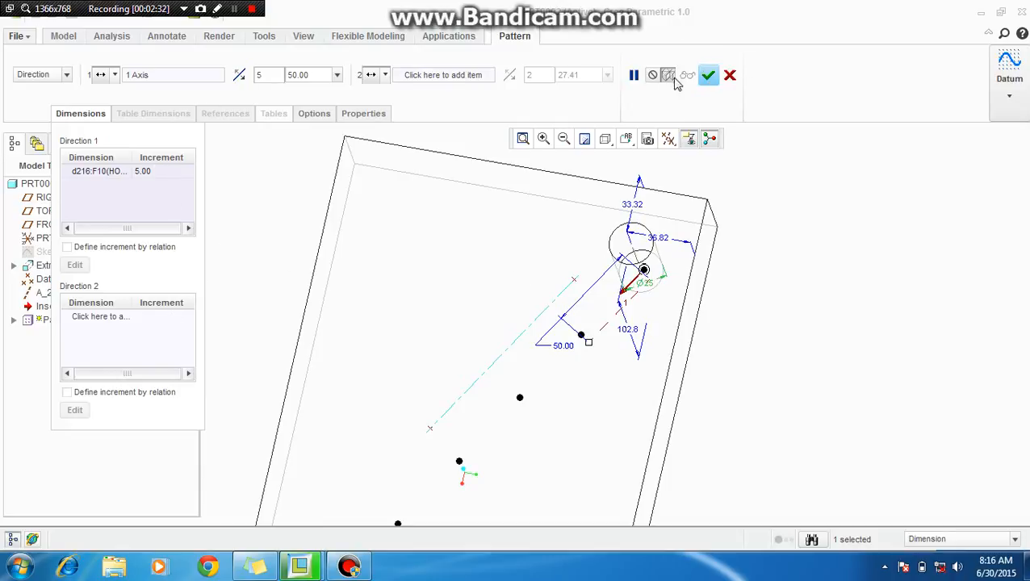
{"action": "left_click", "coordinate": [708, 75]}
{"action": "middle_click_drag", "start_coordinate": [732, 282], "coordinate": [611, 195]}
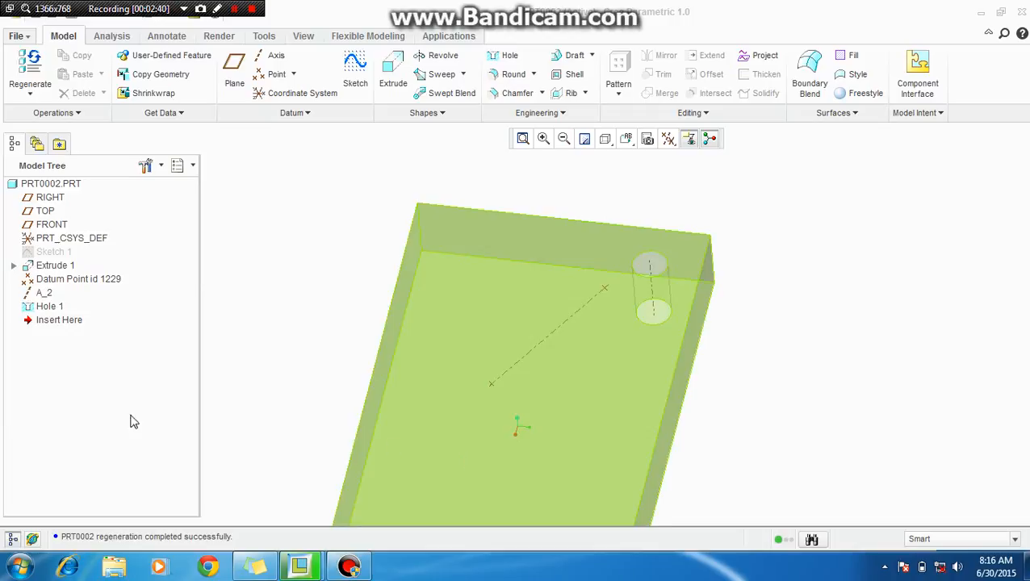
Step: Start a direction pattern of Hole 1 with datum axis A_2 as the first direction reference
{"action": "left_click", "coordinate": [47, 307]}
{"action": "left_click", "coordinate": [619, 73]}
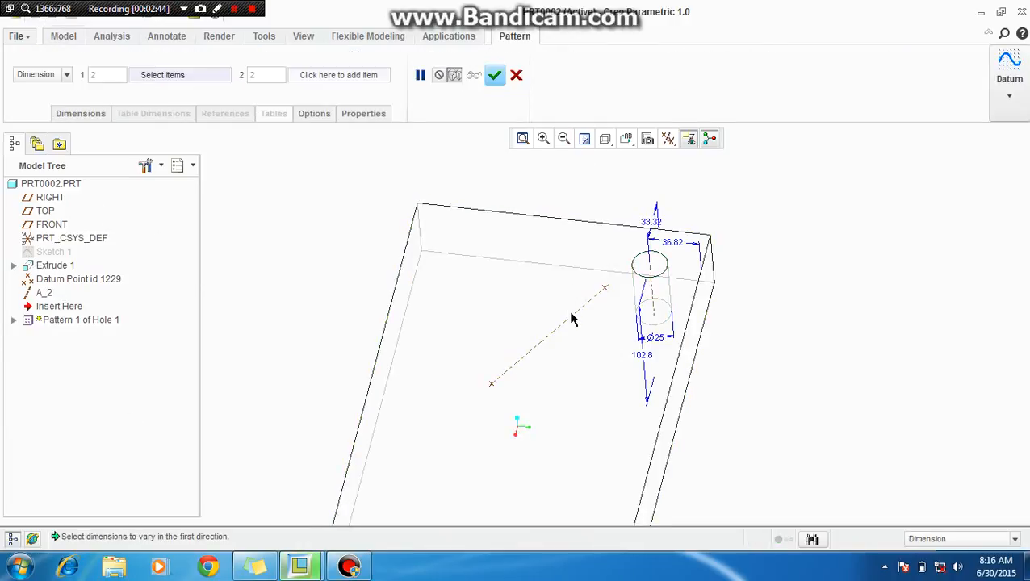
{"action": "left_click", "coordinate": [67, 74]}
{"action": "left_click", "coordinate": [50, 101]}
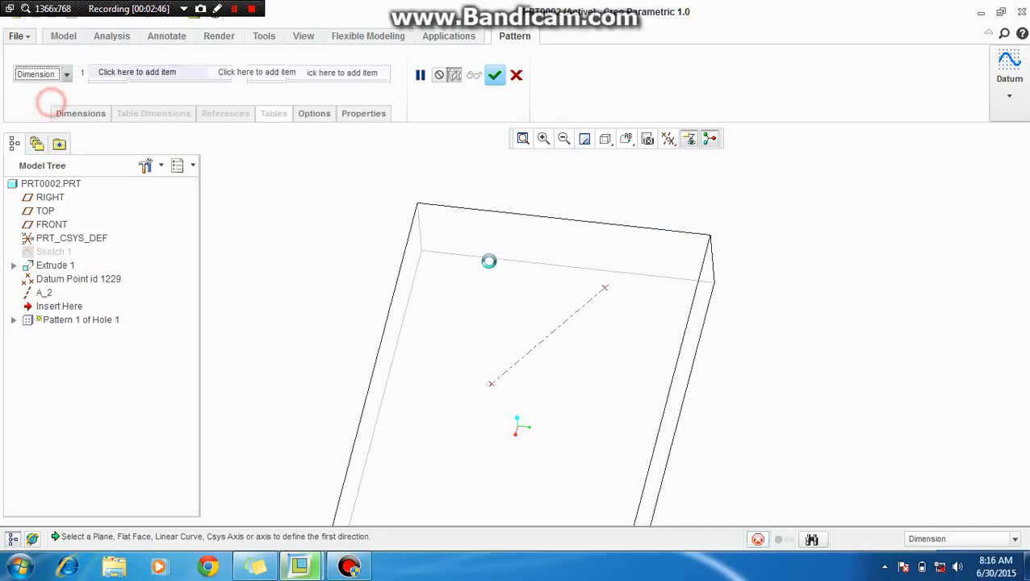
{"action": "left_click", "coordinate": [556, 329]}
{"action": "scroll", "coordinate": [509, 254], "scroll_direction": "up", "scroll_amount": 1}
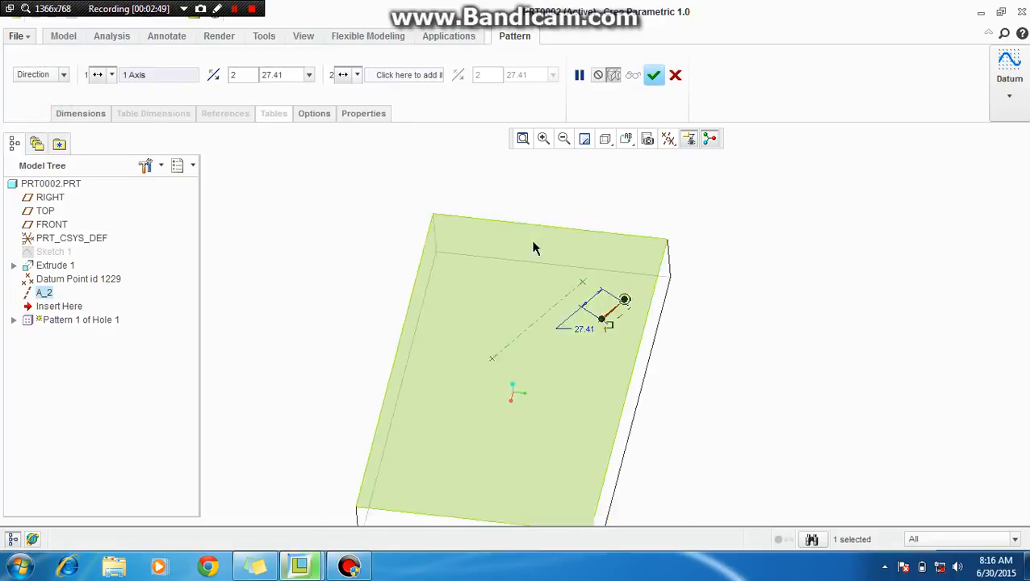
{"action": "middle_click_drag", "start_coordinate": [533, 242], "coordinate": [503, 231], "text": "shift"}
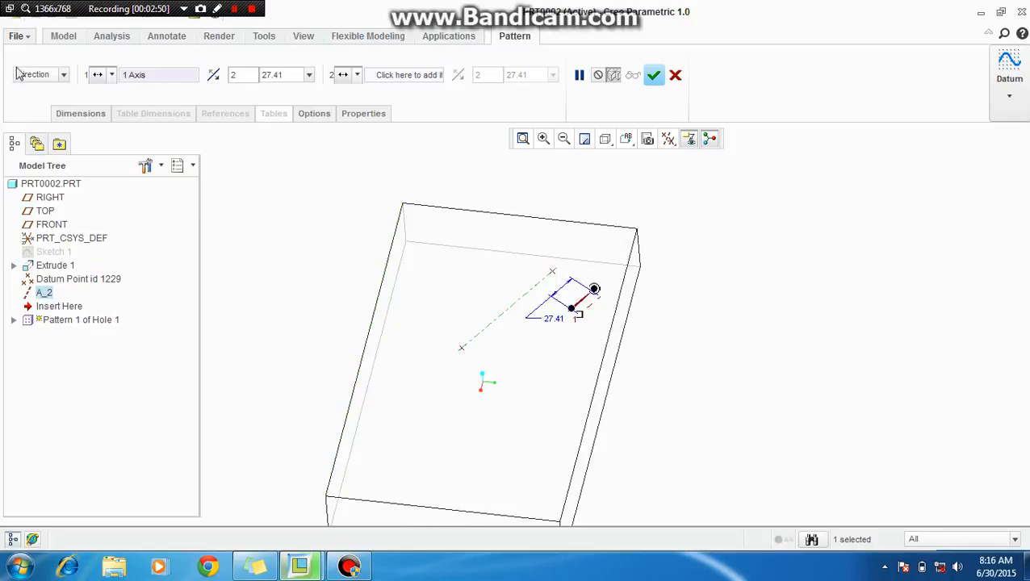
Step: Set the number of members along the axis to 5 and complete the hole pattern
{"action": "left_click", "coordinate": [236, 76]}
{"action": "type", "text": "5"}
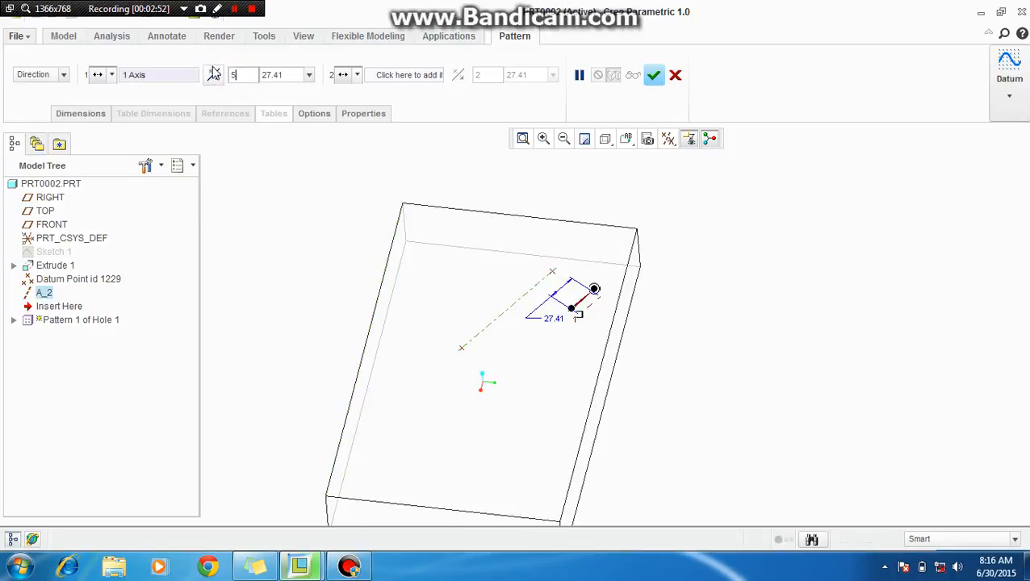
{"action": "key", "text": "Return"}
{"action": "left_click", "coordinate": [654, 75]}
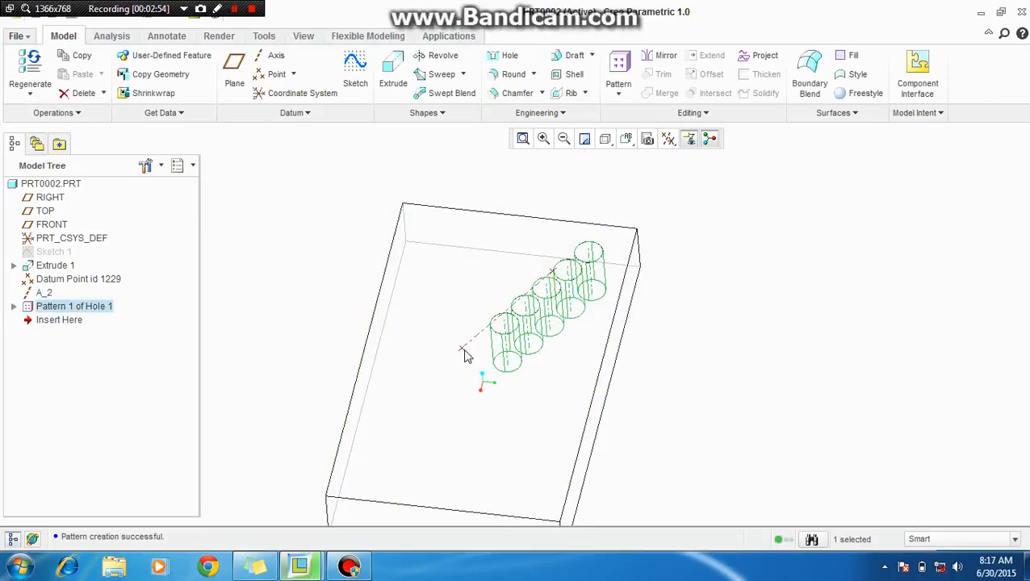
Step: Delete the pattern of Hole 1 while keeping the original hole
{"action": "middle_click_drag", "start_coordinate": [549, 307], "coordinate": [562, 345]}
{"action": "right_click", "coordinate": [83, 307]}
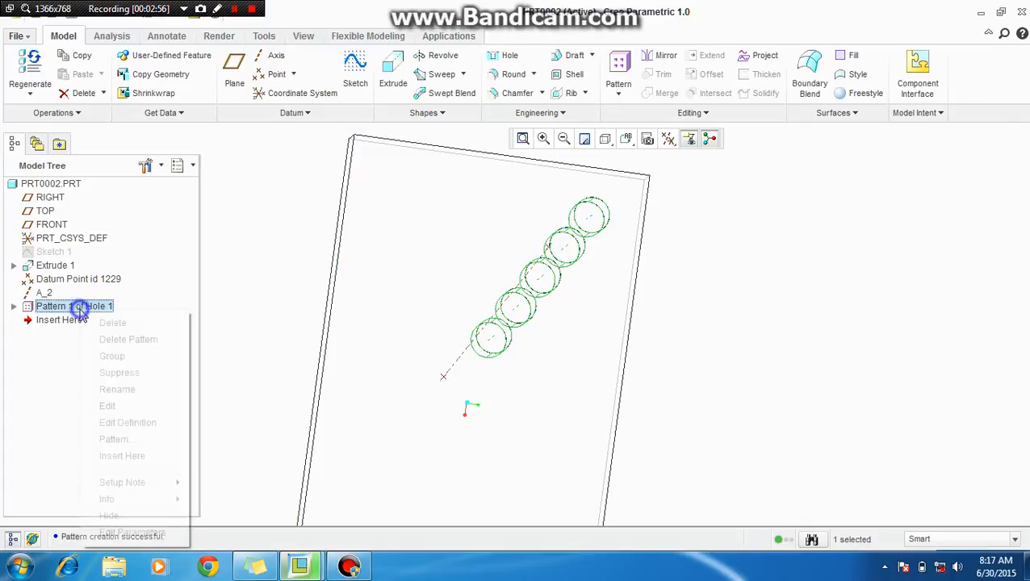
{"action": "left_click", "coordinate": [64, 347]}
{"action": "right_click", "coordinate": [76, 308]}
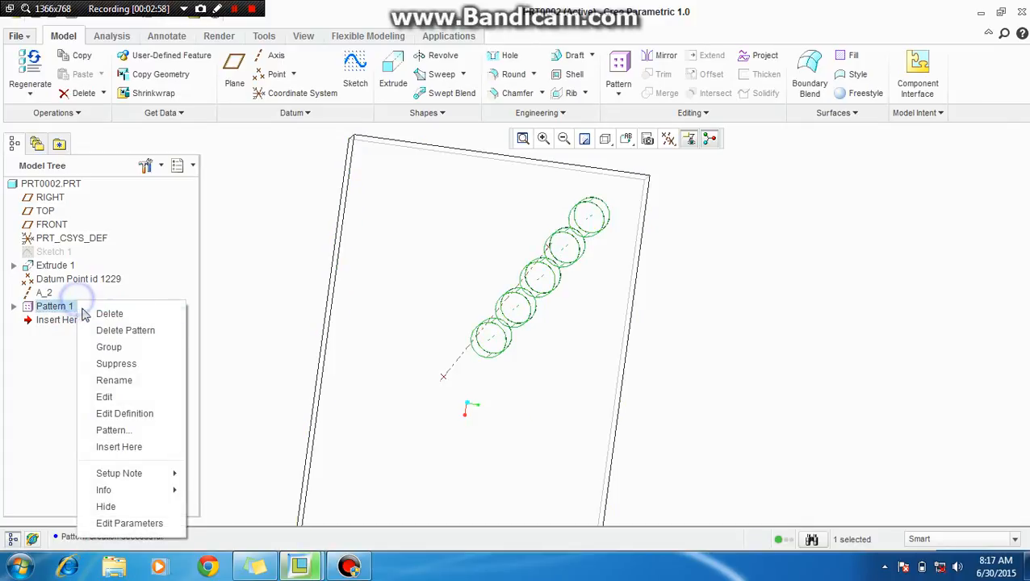
{"action": "left_click", "coordinate": [109, 329]}
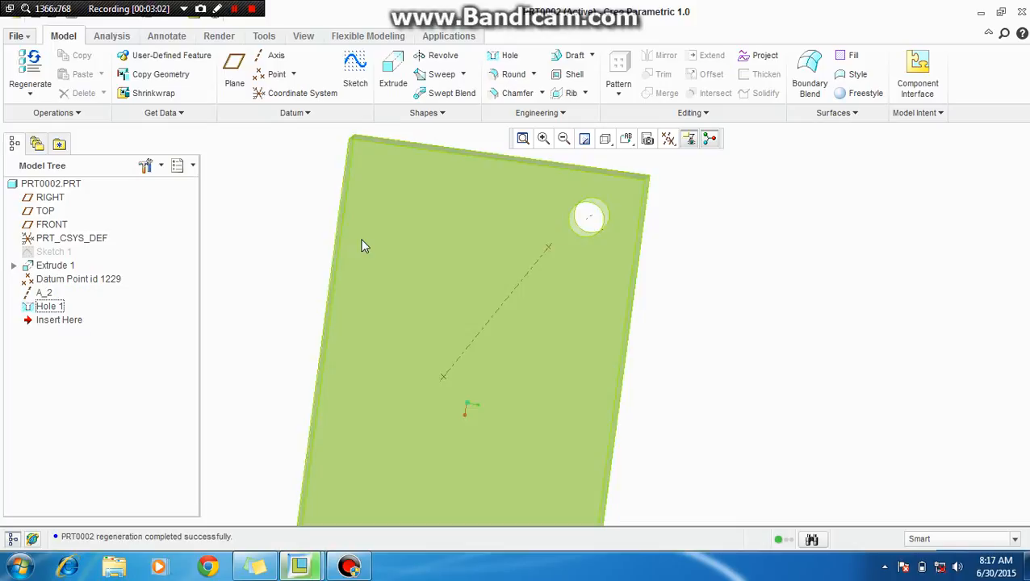
{"action": "left_click", "coordinate": [234, 8]}
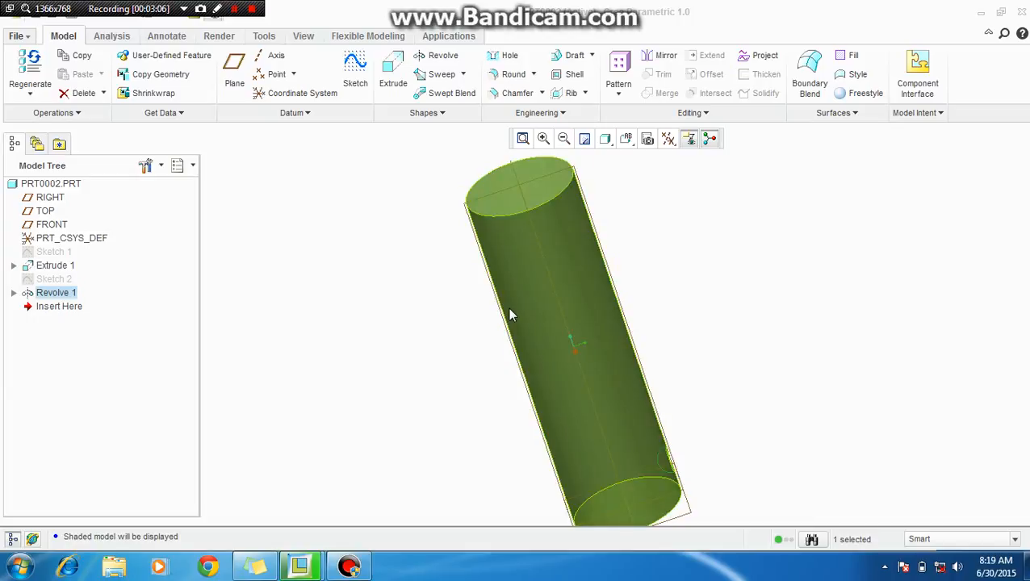
Step: Start an axis pattern of the Revolve 1 cut, using the cylinder's central axis as the pattern centre
{"action": "middle_click_drag", "start_coordinate": [516, 338], "coordinate": [470, 332]}
{"action": "scroll", "coordinate": [472, 332], "scroll_direction": "up", "scroll_amount": 4}
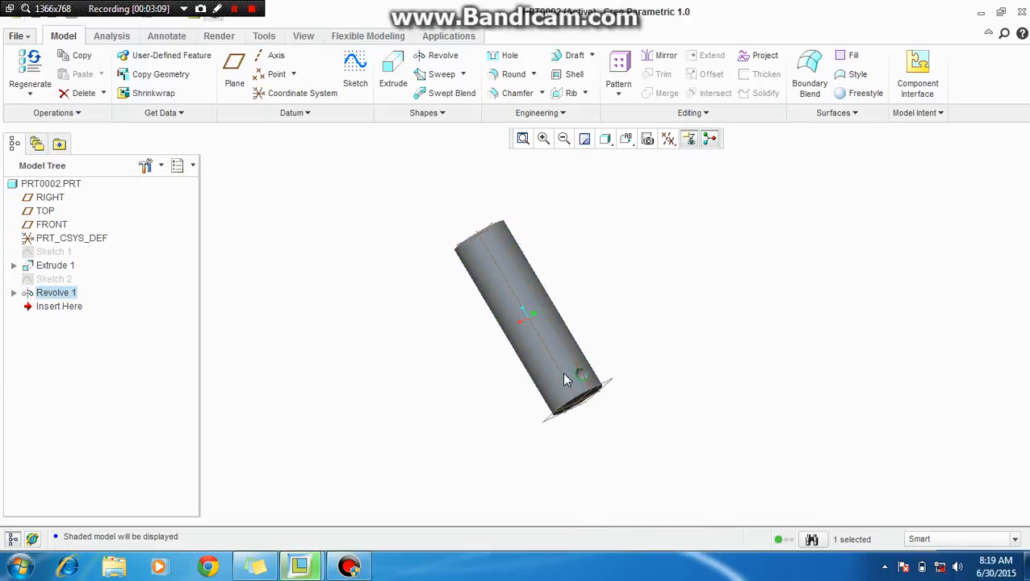
{"action": "scroll", "coordinate": [591, 383], "scroll_direction": "down", "scroll_amount": 7}
{"action": "middle_click_drag", "start_coordinate": [591, 385], "coordinate": [493, 394]}
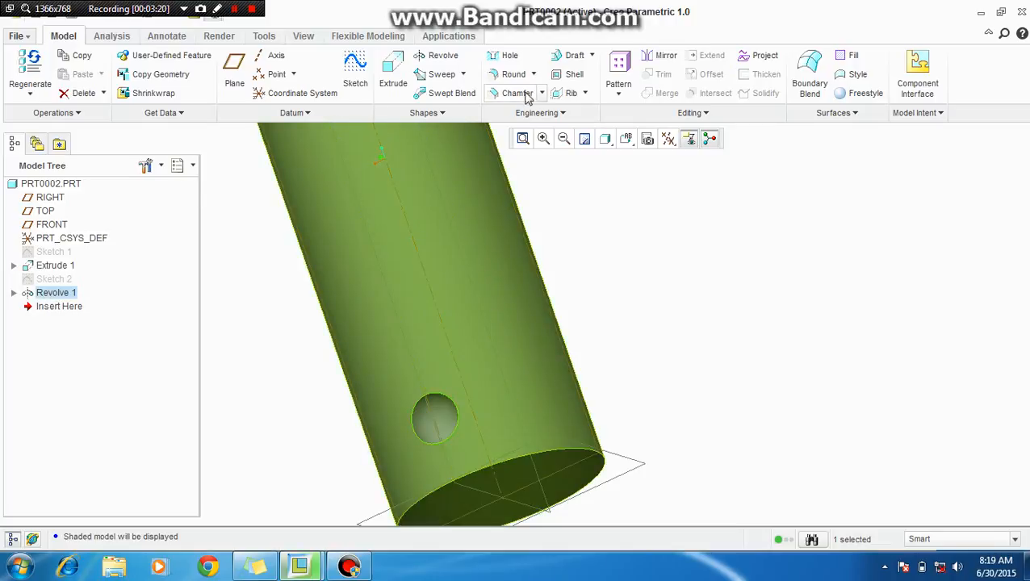
{"action": "left_click", "coordinate": [619, 66]}
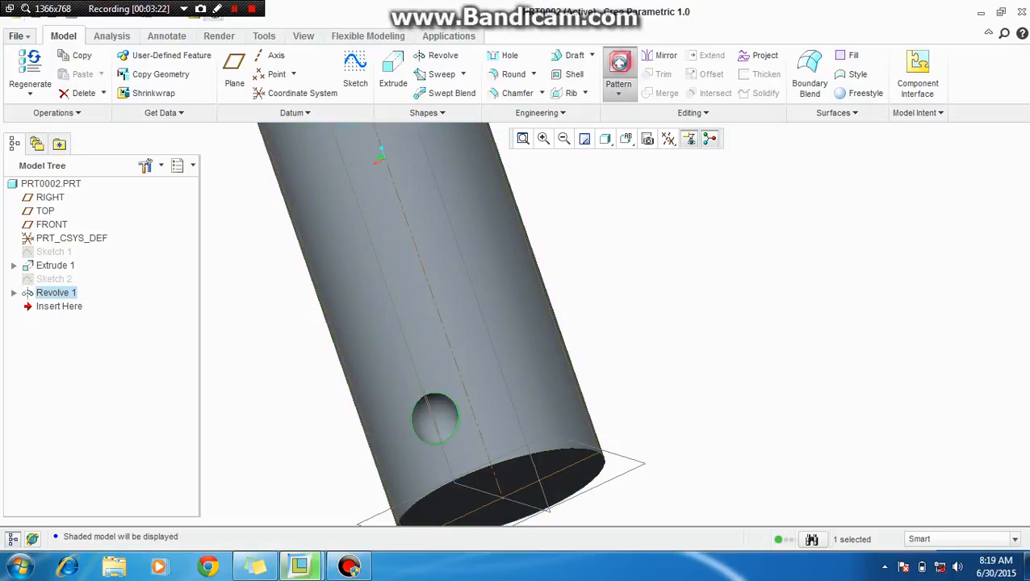
{"action": "middle_click_drag", "start_coordinate": [646, 328], "coordinate": [679, 330]}
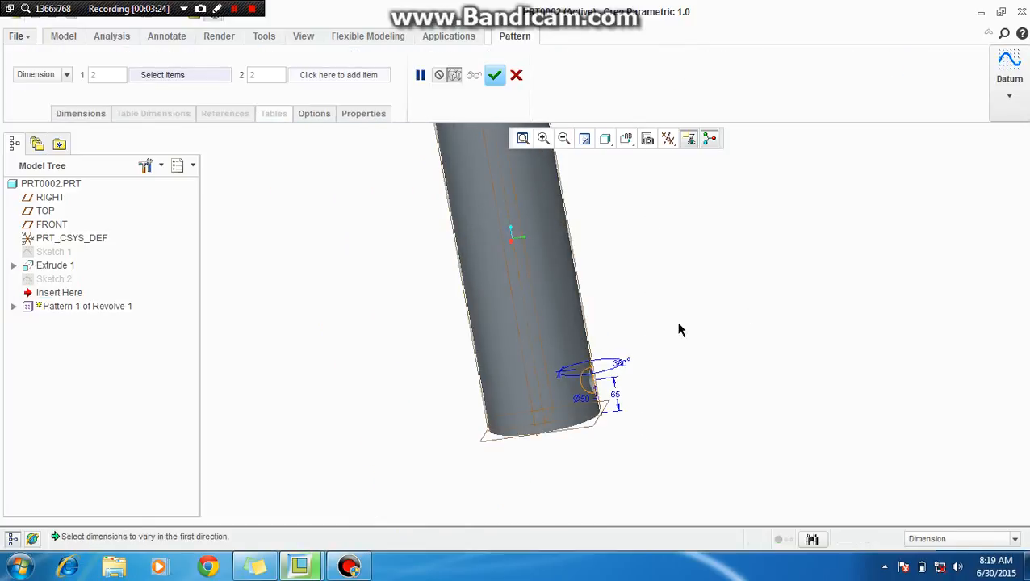
{"action": "left_click", "coordinate": [67, 75]}
{"action": "left_click", "coordinate": [41, 113]}
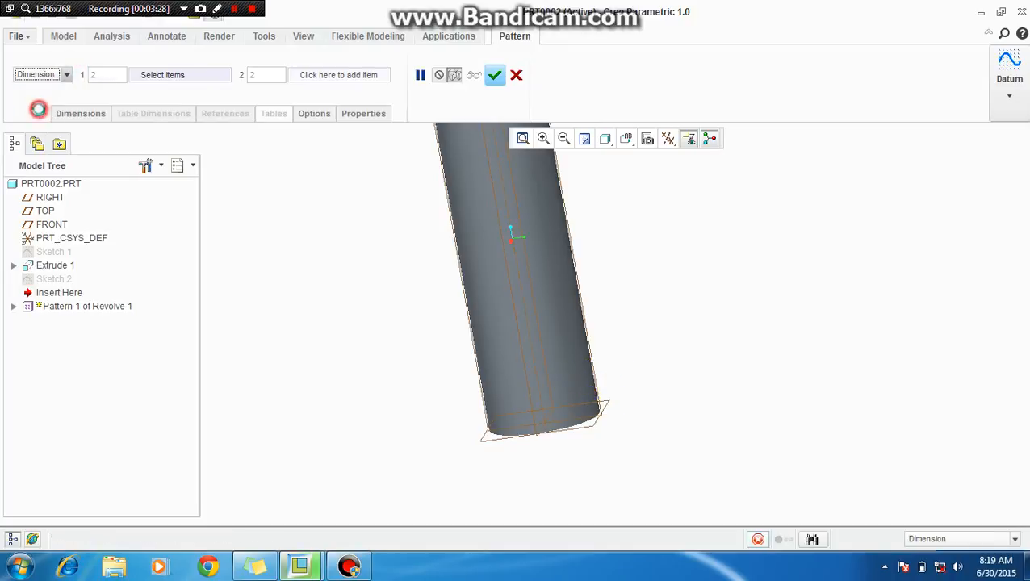
{"action": "scroll", "coordinate": [553, 324], "scroll_direction": "up", "scroll_amount": 3}
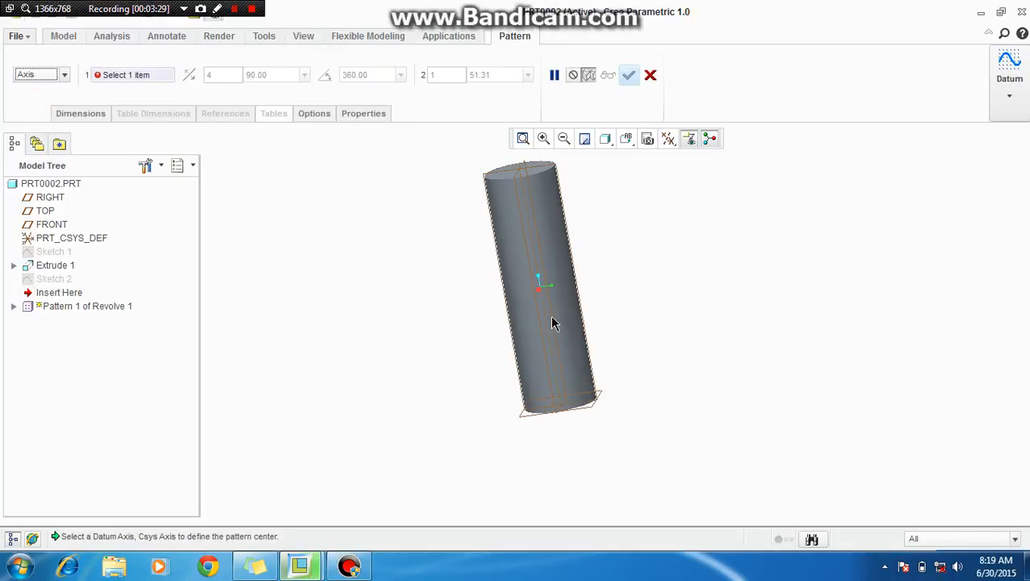
{"action": "left_click", "coordinate": [130, 76]}
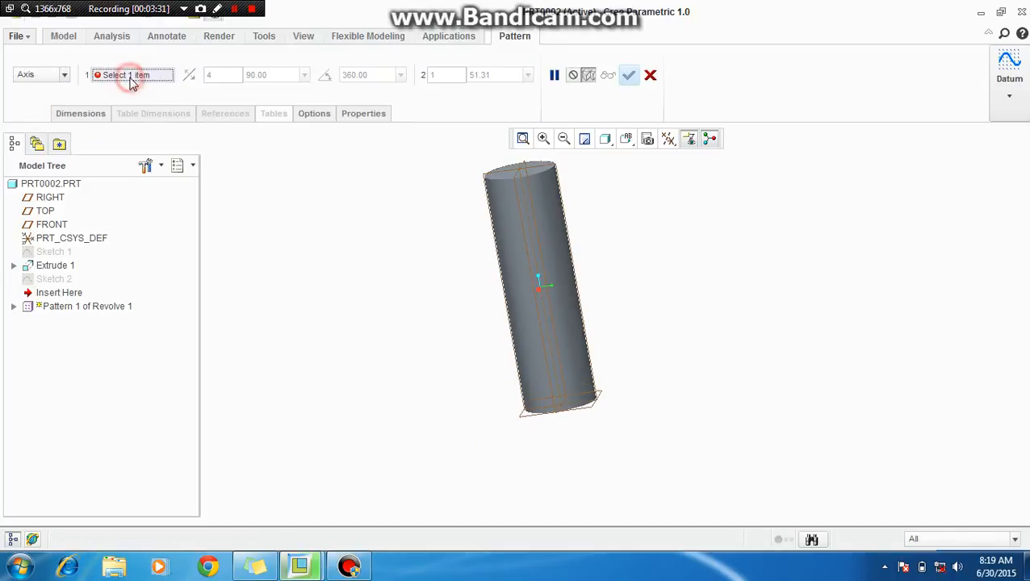
{"action": "left_click", "coordinate": [545, 323]}
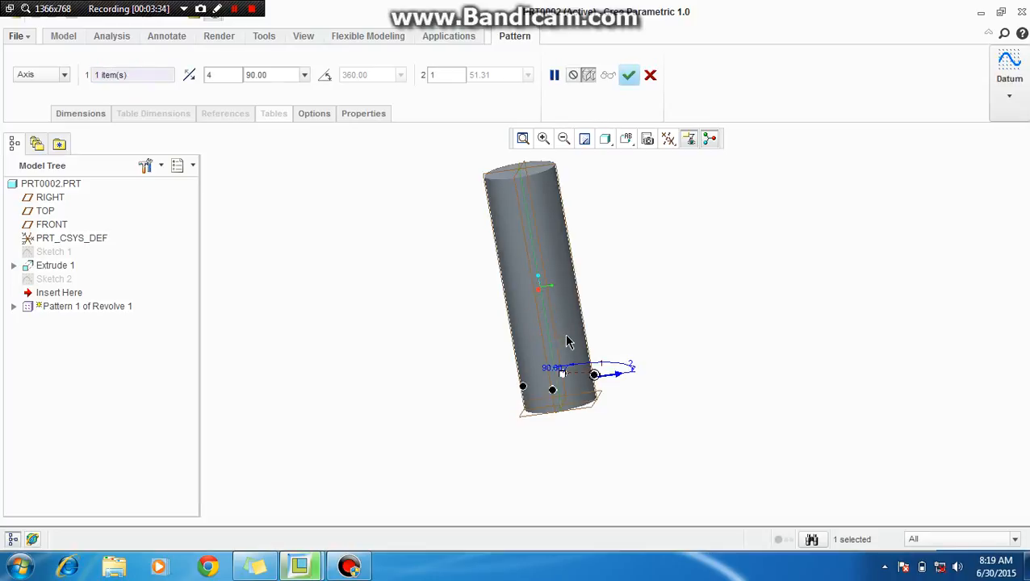
Step: Try flipping the axis pattern's angular direction around the cylinder
{"action": "scroll", "coordinate": [568, 340], "scroll_direction": "down", "scroll_amount": 2}
{"action": "middle_click_drag", "start_coordinate": [644, 348], "coordinate": [529, 335]}
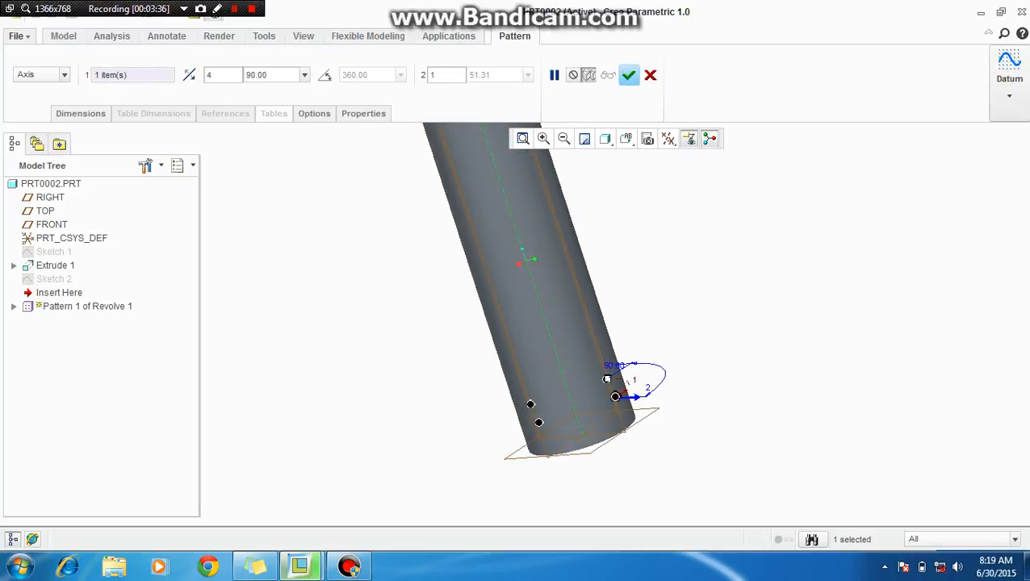
{"action": "left_click", "coordinate": [190, 76]}
{"action": "left_click", "coordinate": [191, 77]}
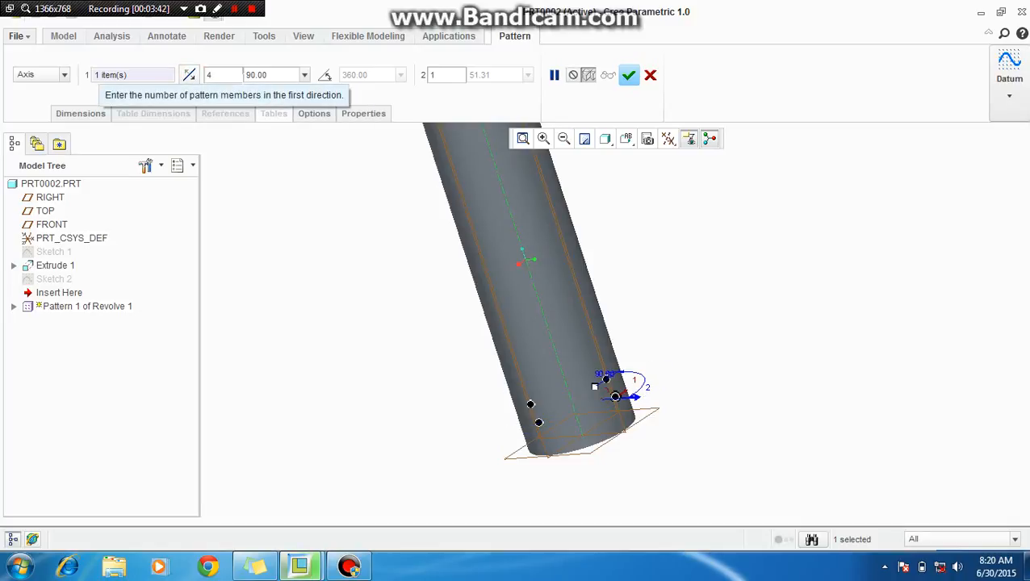
Step: Set the number of pattern members around the cylinder's axis to 3
{"action": "left_click", "coordinate": [214, 75]}
{"action": "left_click", "coordinate": [215, 74]}
{"action": "left_click", "coordinate": [257, 74]}
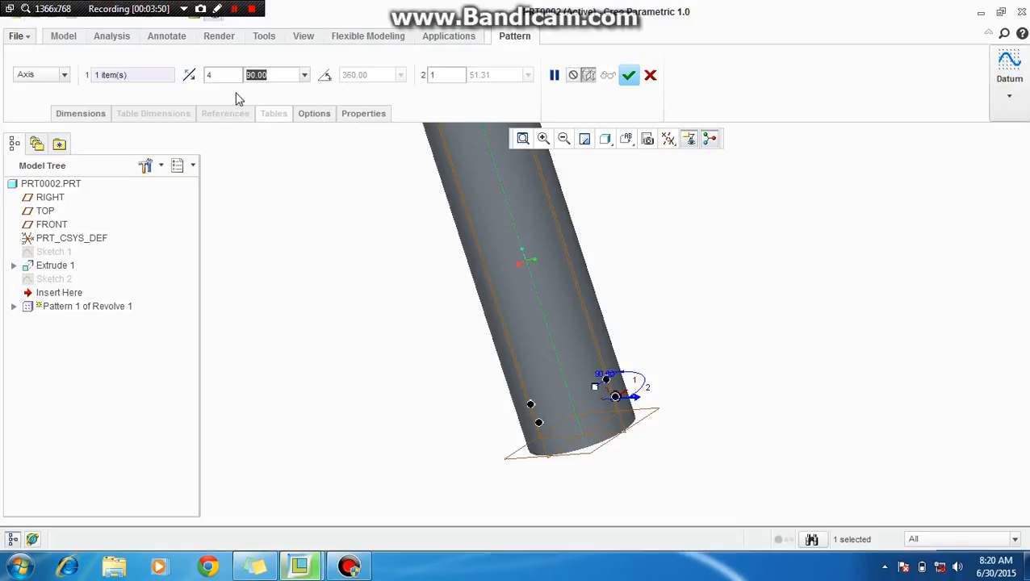
{"action": "left_click", "coordinate": [224, 75]}
{"action": "left_click_drag", "start_coordinate": [225, 75], "coordinate": [205, 87]}
{"action": "type", "text": "3"}
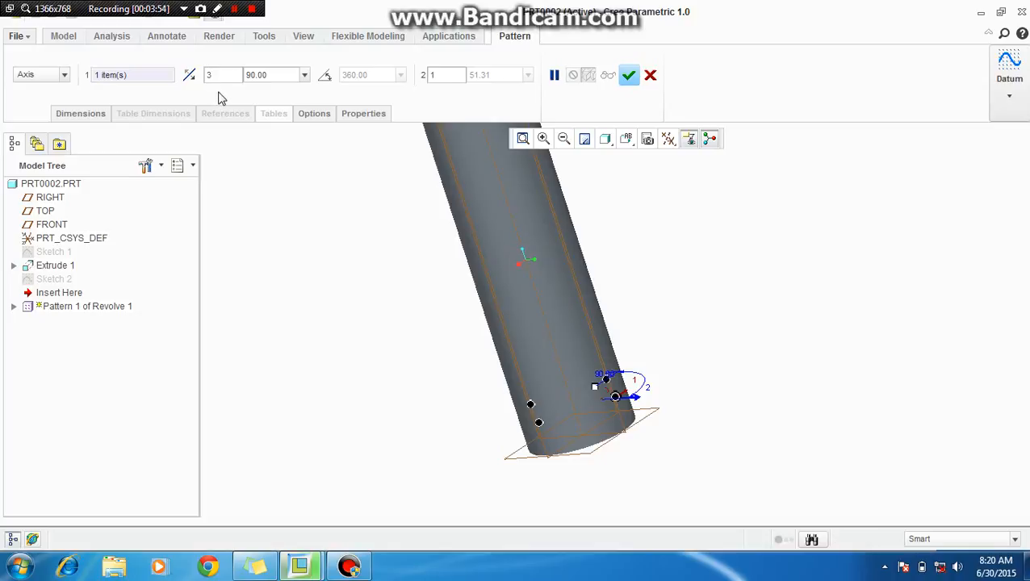
Step: Reverse the pattern's angular direction and space the members equally over a 360-degree extent
{"action": "middle_click_drag", "start_coordinate": [692, 428], "coordinate": [694, 473]}
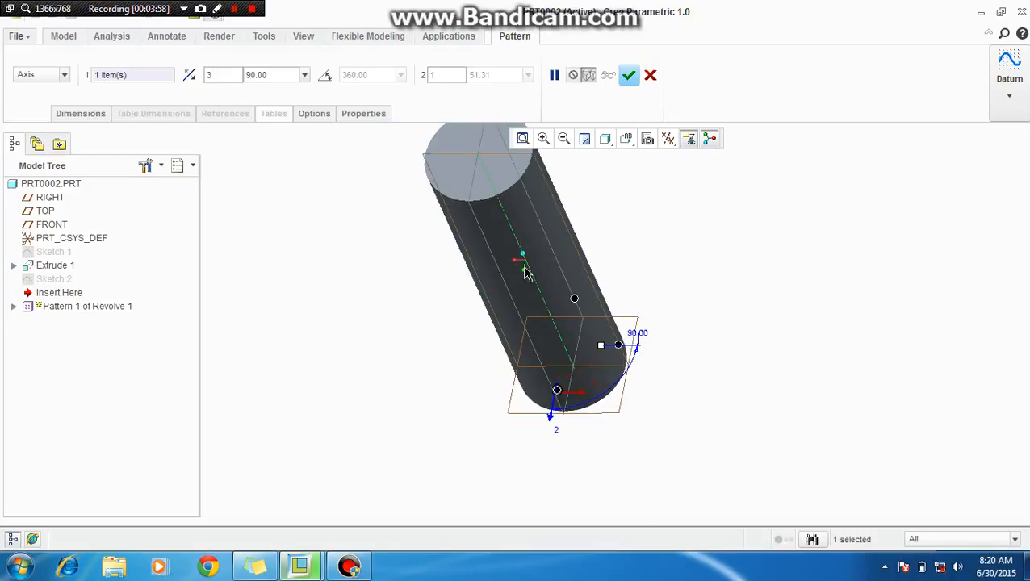
{"action": "left_click", "coordinate": [190, 75]}
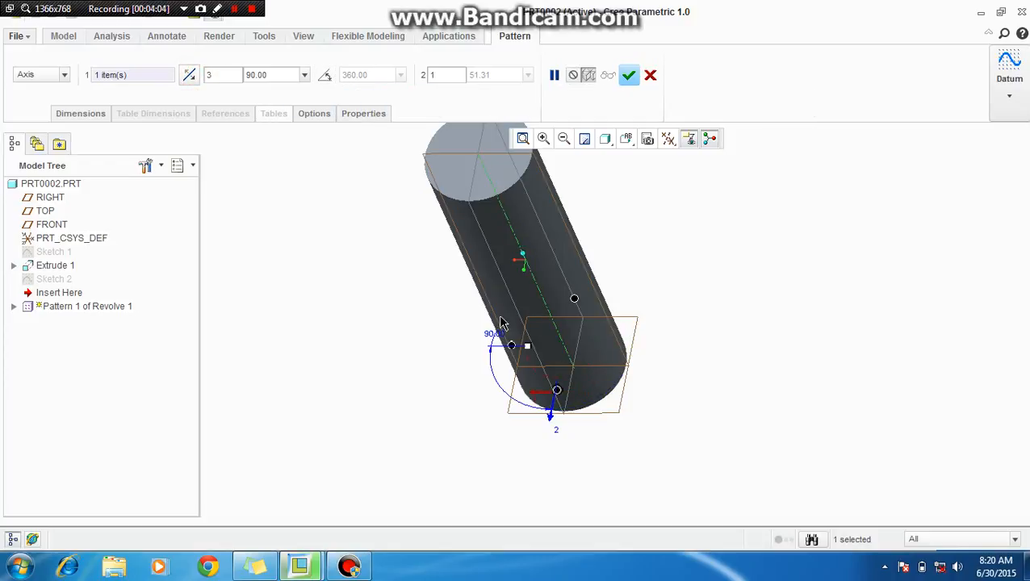
{"action": "left_click", "coordinate": [327, 77]}
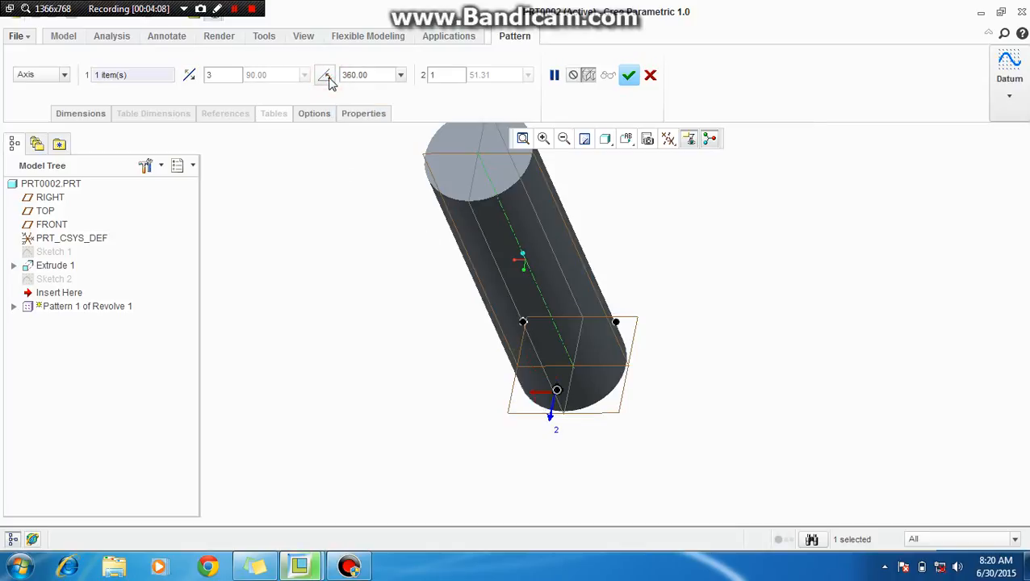
Step: Set the number of members around the axis to 12 and change it to 10
{"action": "double_click", "coordinate": [227, 76]}
{"action": "type", "text": "12"}
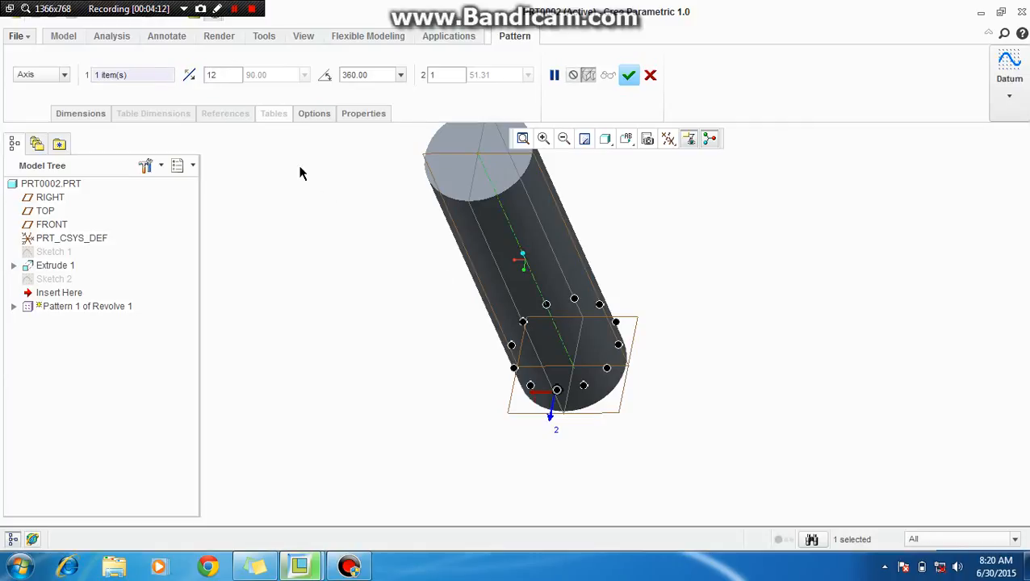
{"action": "double_click", "coordinate": [222, 75]}
{"action": "type", "text": "1"}
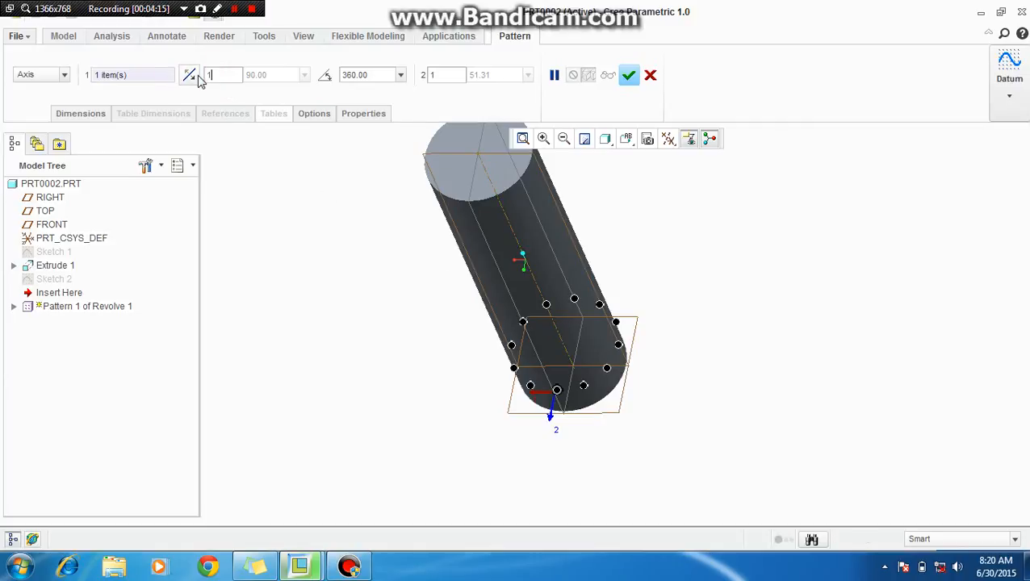
{"action": "key", "text": "Return"}
{"action": "middle_click_drag", "start_coordinate": [593, 380], "coordinate": [598, 349]}
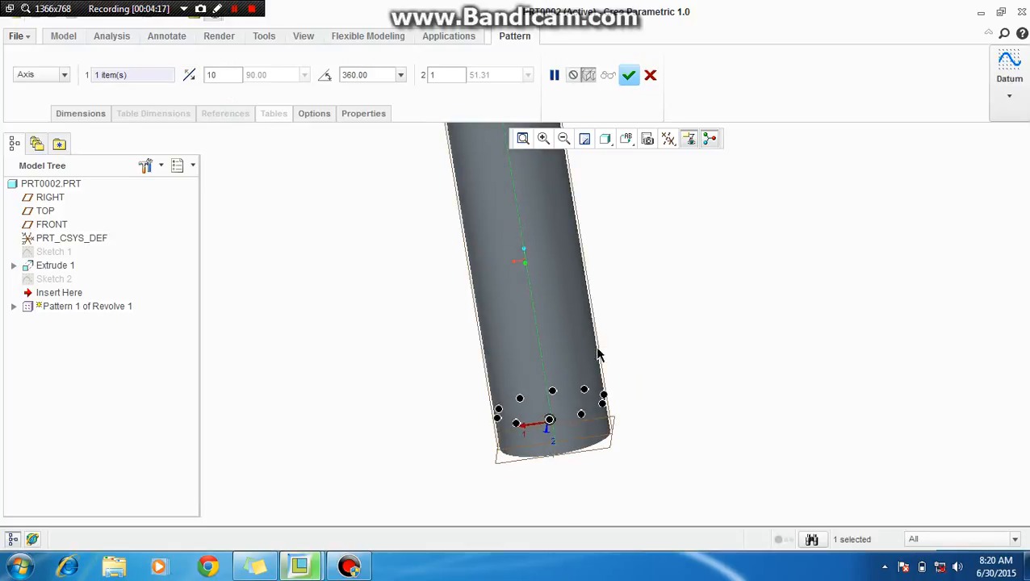
Step: Complete the ten-member axis pattern of the revolved cut and reopen its definition
{"action": "left_click", "coordinate": [629, 75]}
{"action": "middle_click_drag", "start_coordinate": [667, 346], "coordinate": [586, 390]}
{"action": "right_click", "coordinate": [101, 293]}
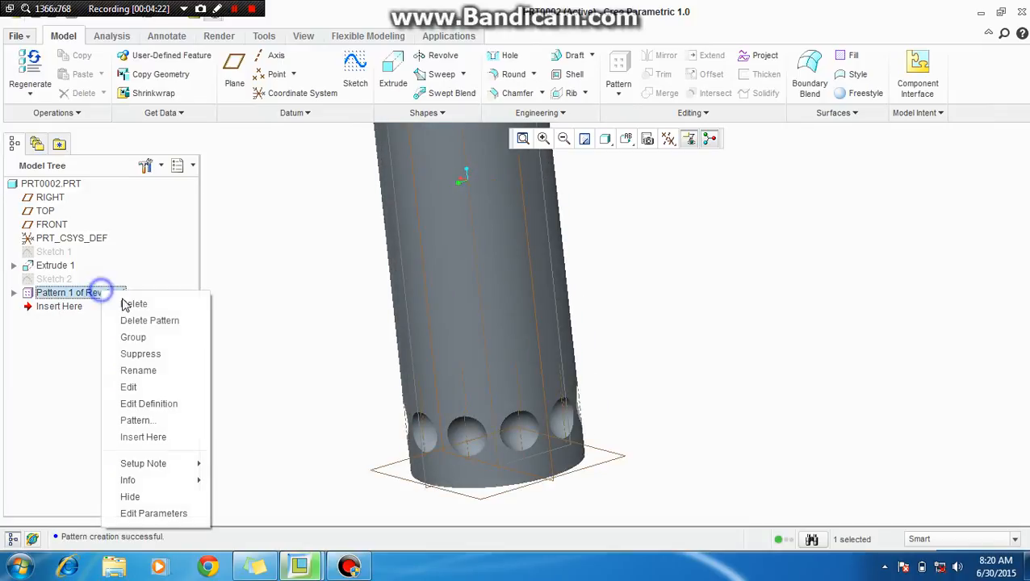
{"action": "left_click", "coordinate": [164, 406]}
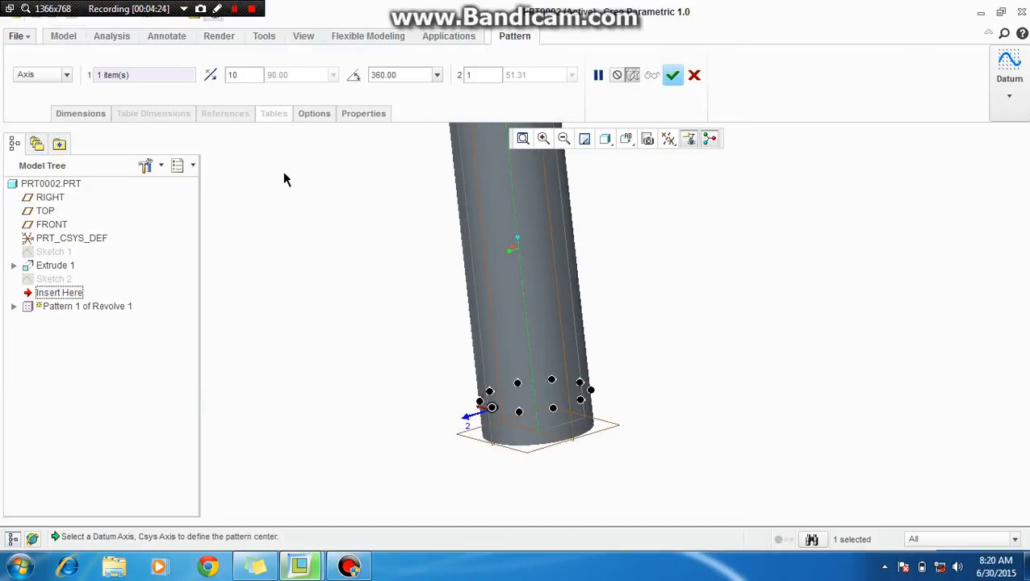
Step: Add the cut's height dimension from the cylinder base to the pattern's first direction with a 65.00 increment, and accept the redefinition
{"action": "left_click", "coordinate": [80, 114]}
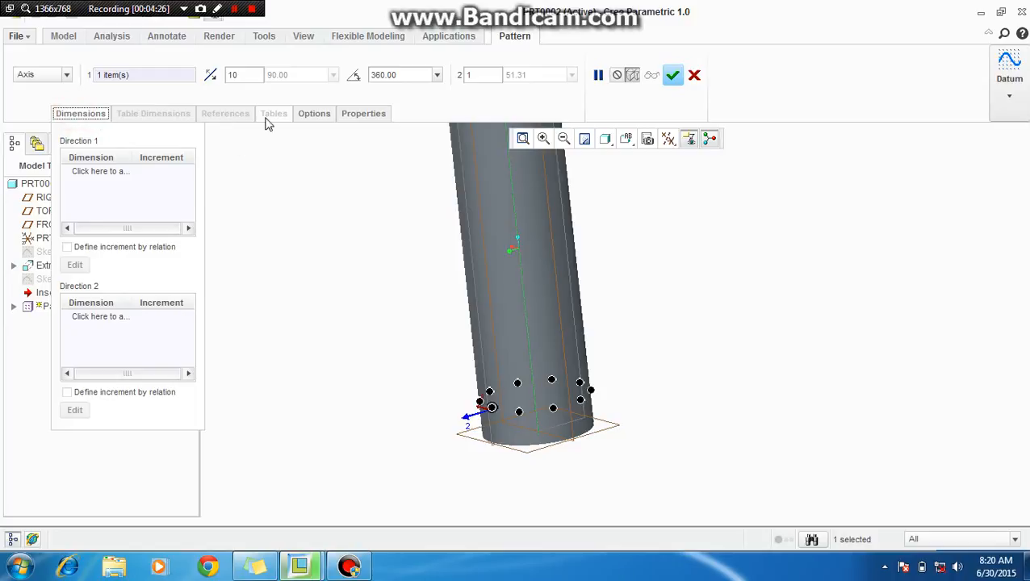
{"action": "scroll", "coordinate": [555, 424], "scroll_direction": "up", "scroll_amount": 2}
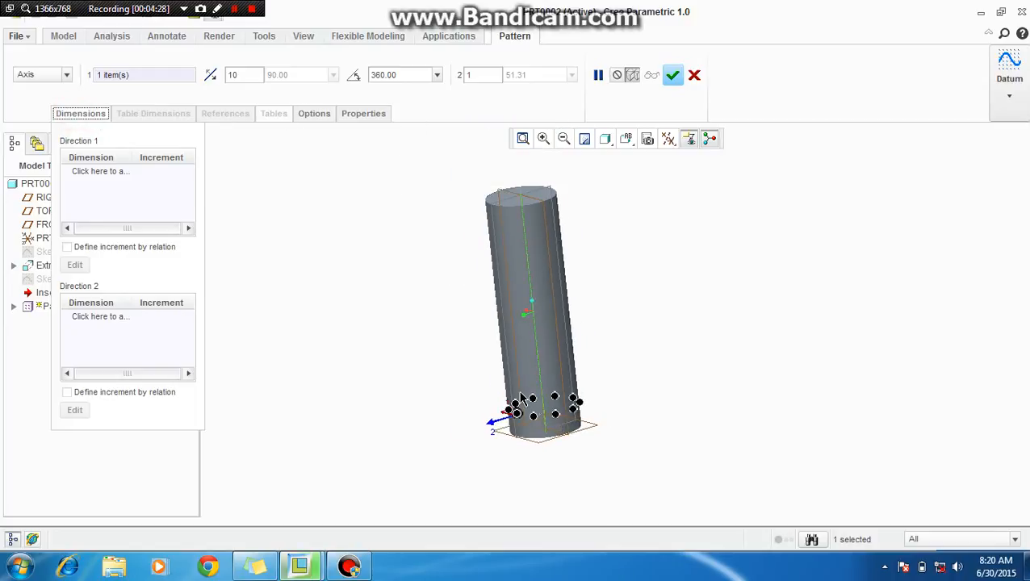
{"action": "scroll", "coordinate": [516, 388], "scroll_direction": "down", "scroll_amount": 2}
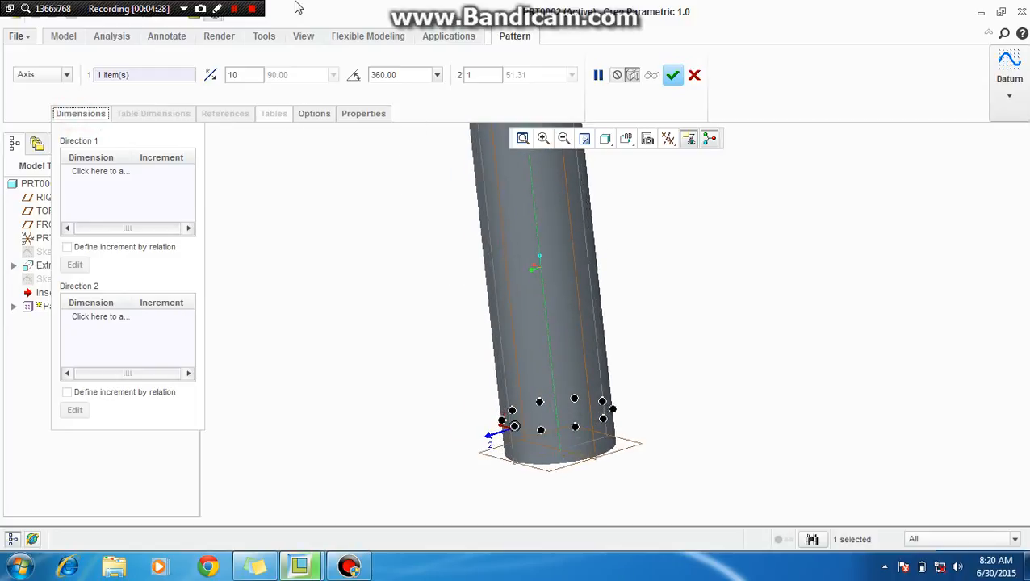
{"action": "left_click", "coordinate": [125, 178]}
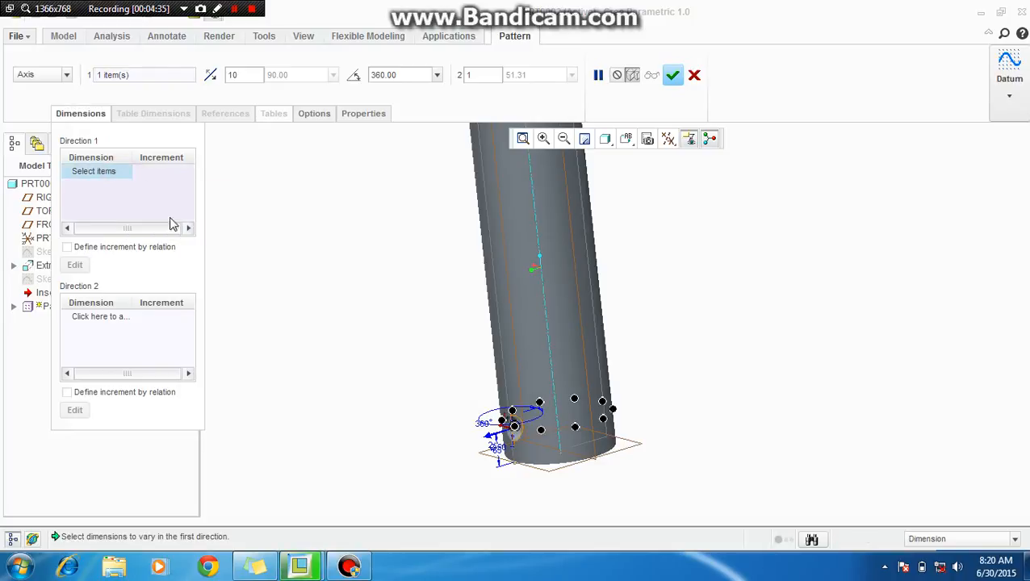
{"action": "scroll", "coordinate": [476, 409], "scroll_direction": "down", "scroll_amount": 2}
{"action": "middle_click_drag", "start_coordinate": [610, 460], "coordinate": [509, 472]}
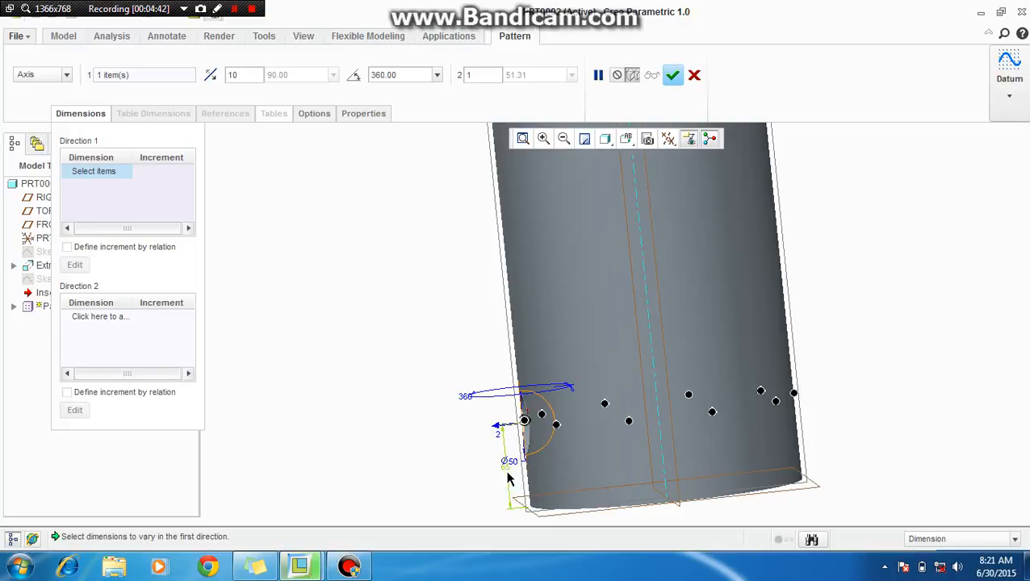
{"action": "left_click", "coordinate": [507, 473]}
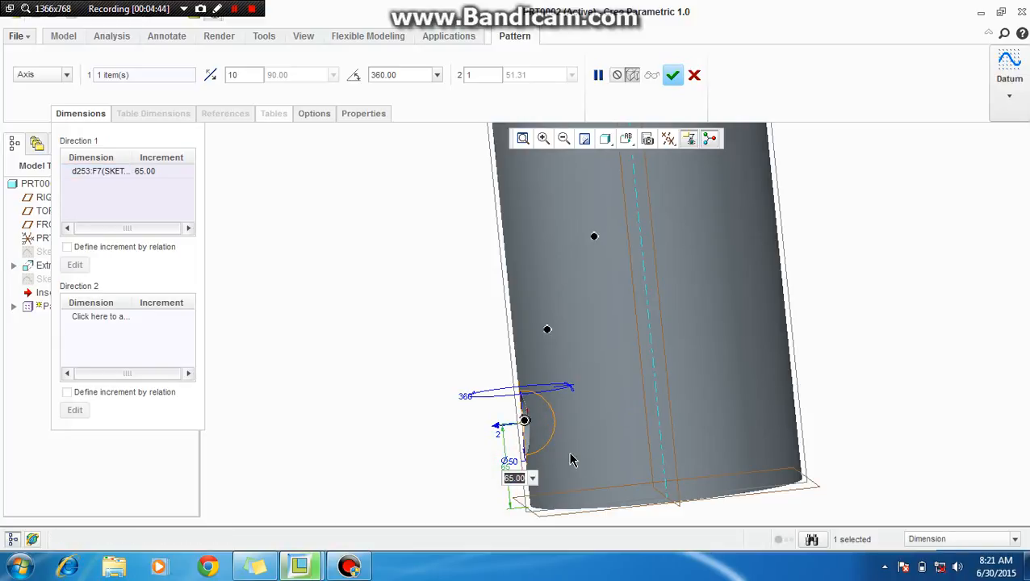
{"action": "scroll", "coordinate": [569, 450], "scroll_direction": "down", "scroll_amount": 4}
{"action": "middle_click_drag", "start_coordinate": [574, 441], "coordinate": [551, 442]}
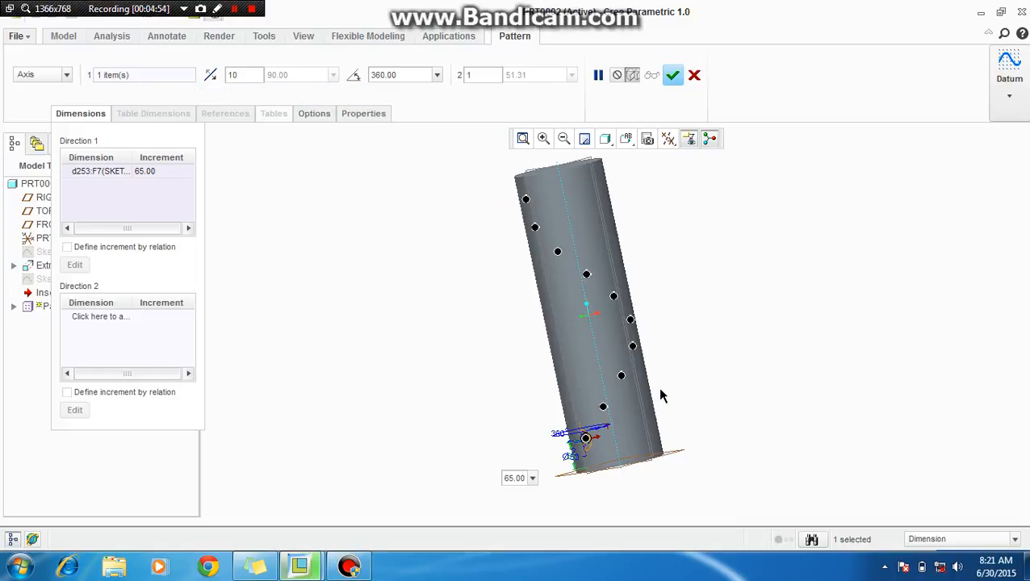
{"action": "middle_click_drag", "start_coordinate": [659, 375], "coordinate": [735, 370]}
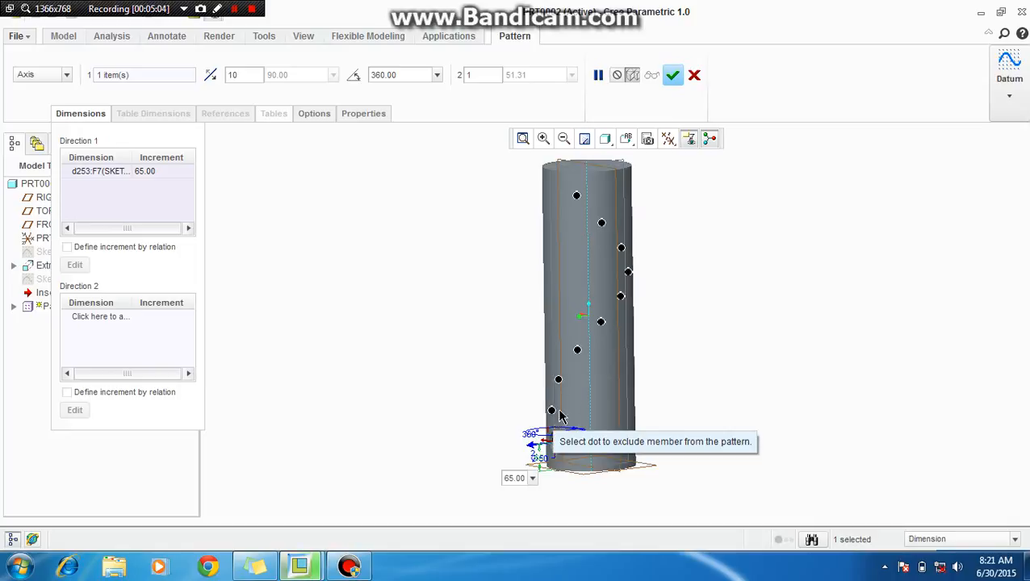
{"action": "left_click", "coordinate": [673, 75]}
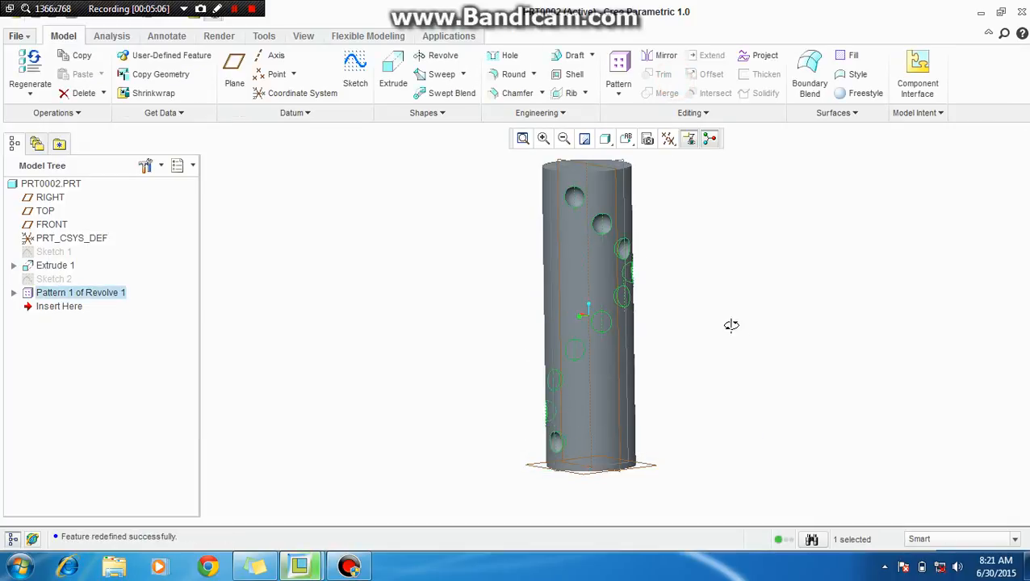
Step: Examine the patterned cuts around the cylinder, reopening the pattern definition to check its member positions and accepting it
{"action": "middle_click_drag", "start_coordinate": [731, 324], "coordinate": [674, 365]}
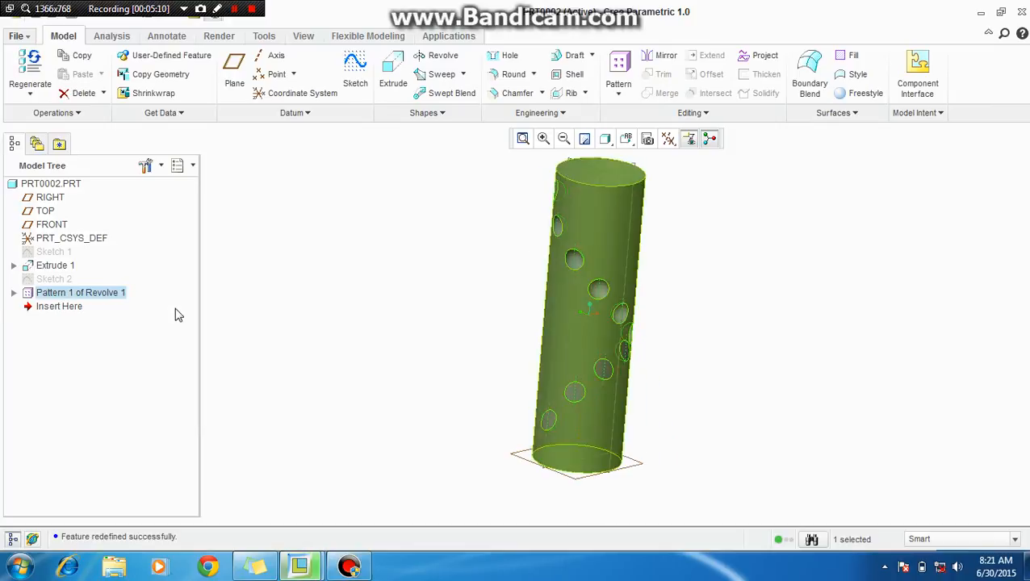
{"action": "right_click", "coordinate": [100, 298]}
{"action": "left_click", "coordinate": [171, 408]}
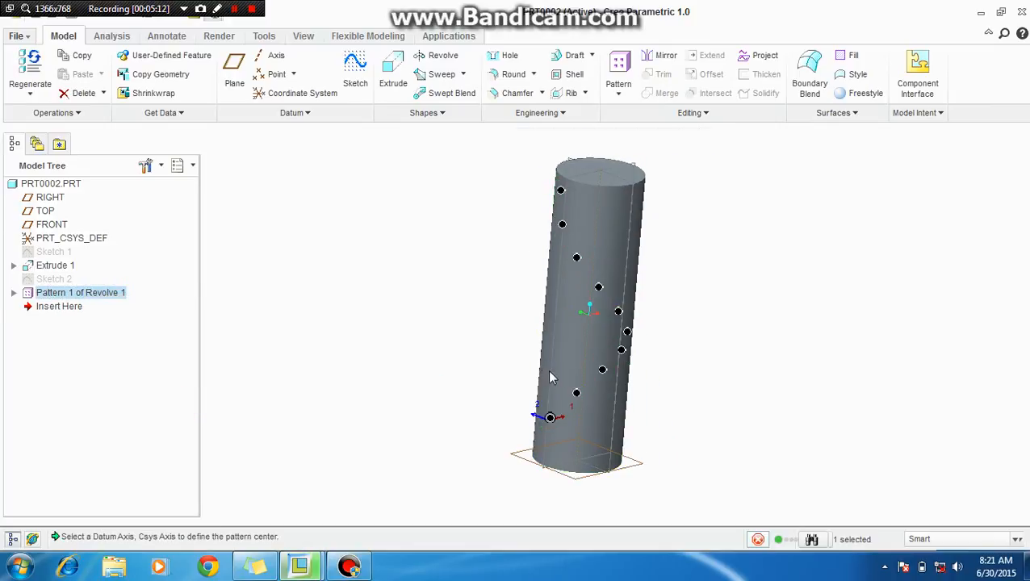
{"action": "middle_click_drag", "start_coordinate": [673, 357], "coordinate": [688, 340]}
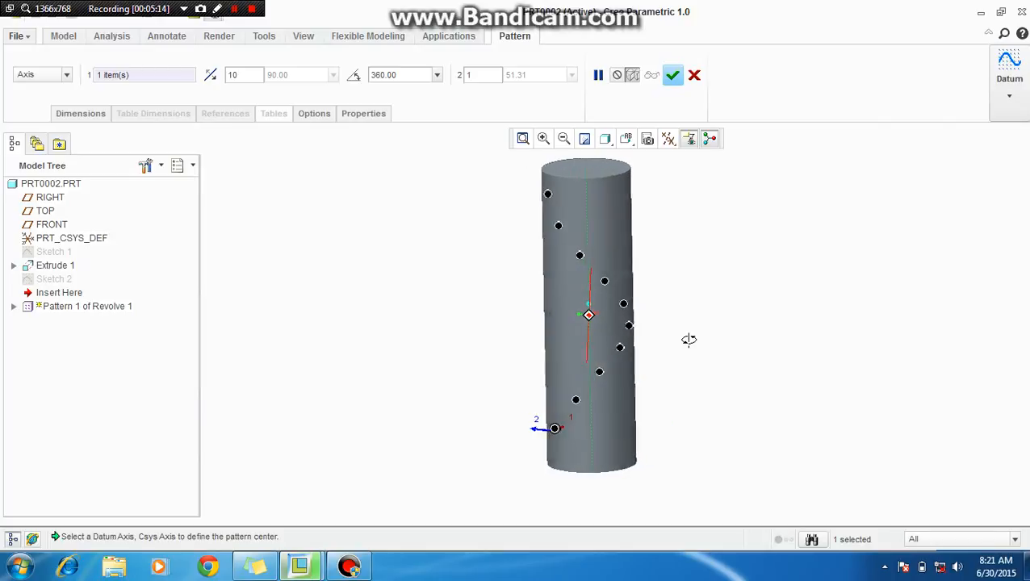
{"action": "left_click", "coordinate": [672, 75]}
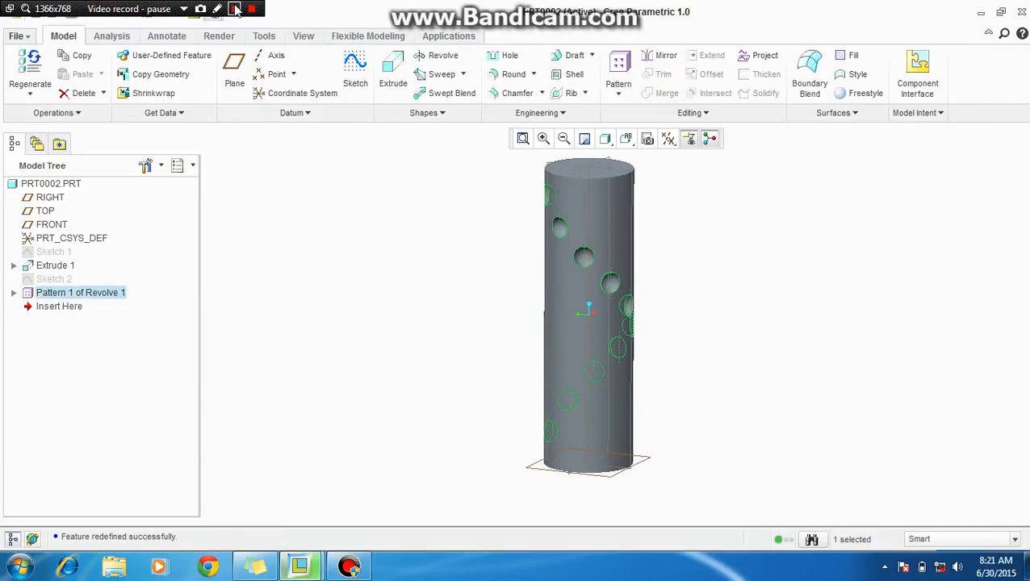
{"action": "middle_click_drag", "start_coordinate": [563, 242], "coordinate": [549, 316]}
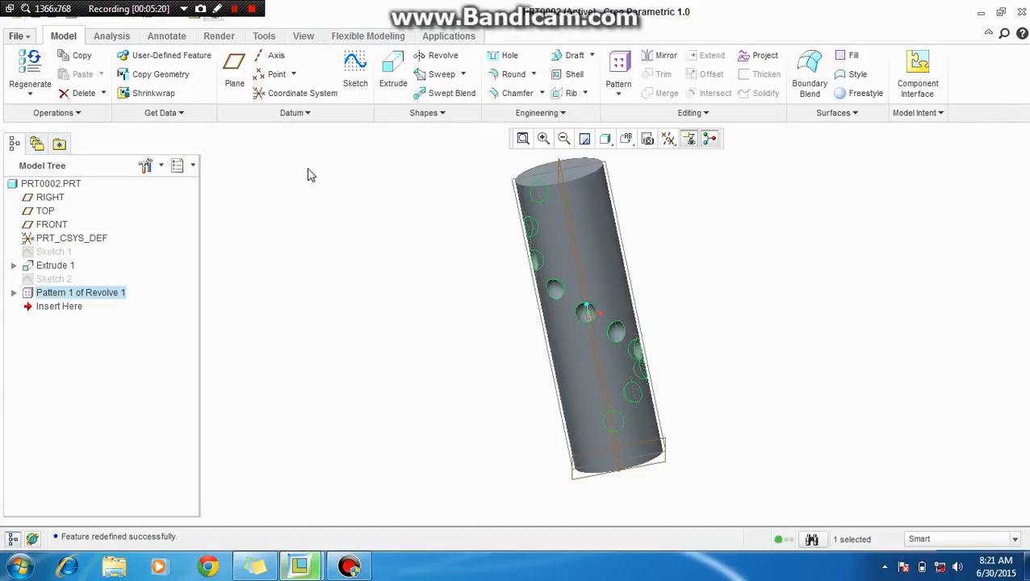
{"action": "left_click", "coordinate": [234, 8]}
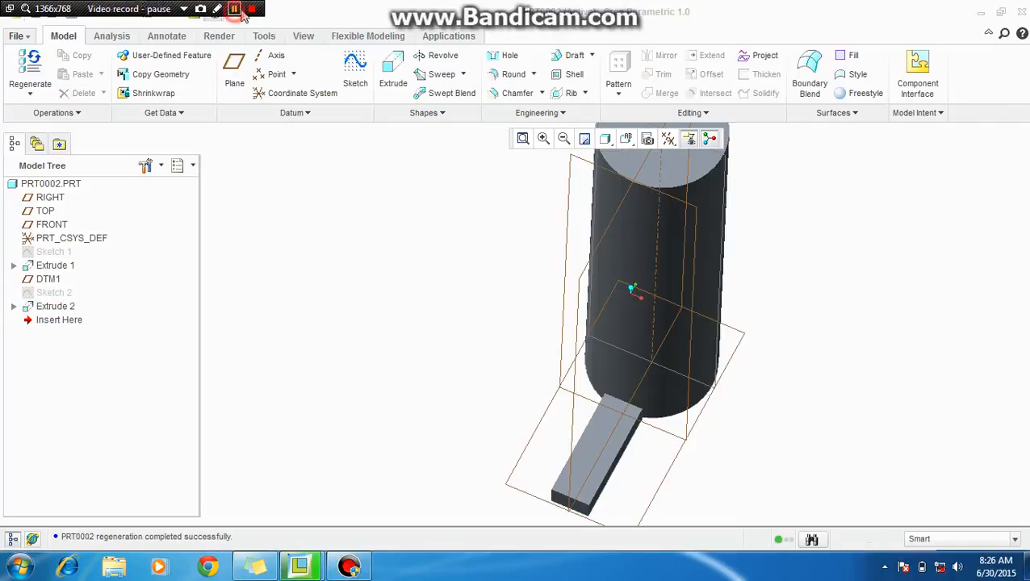
Step: Start an axis pattern of Extrude 2, the flat bar, about the cylinder's central axis
{"action": "left_click", "coordinate": [63, 309]}
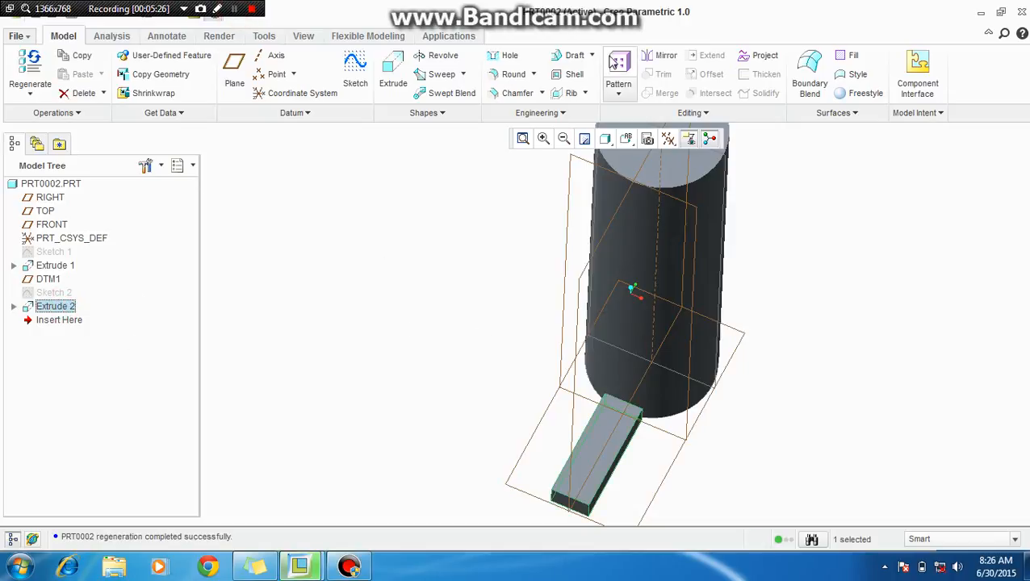
{"action": "left_click", "coordinate": [618, 71]}
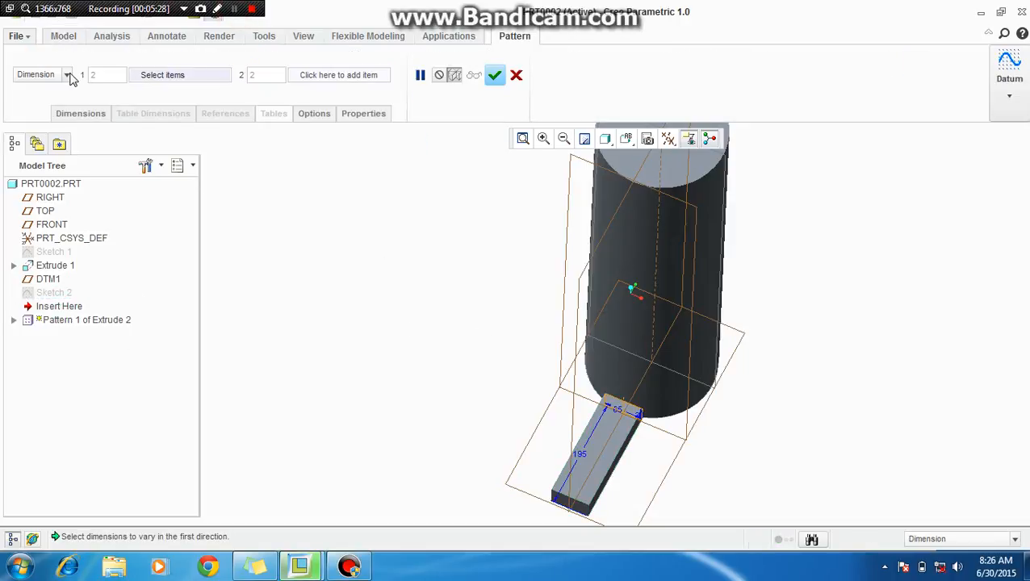
{"action": "left_click", "coordinate": [67, 75]}
{"action": "left_click", "coordinate": [26, 113]}
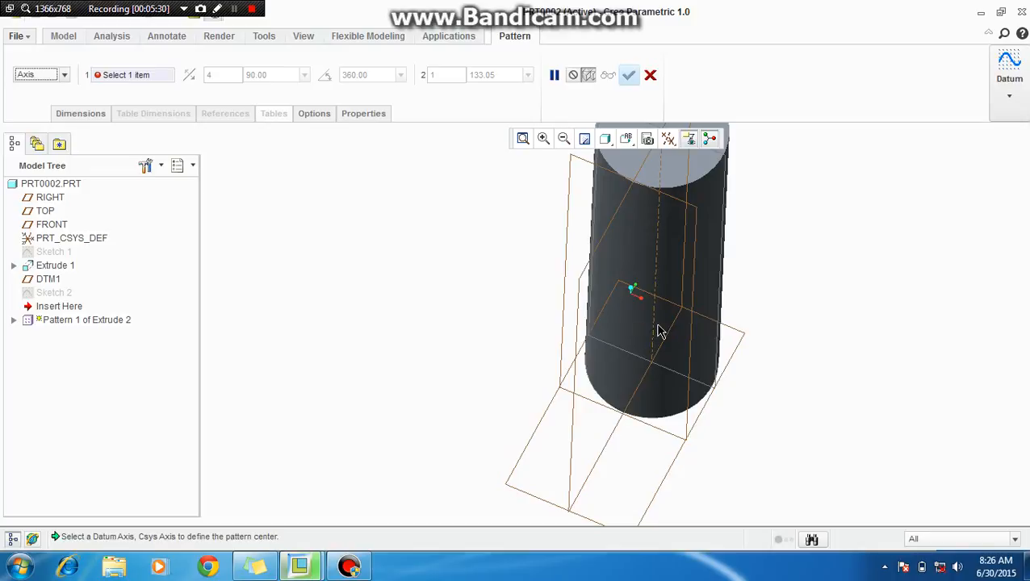
{"action": "left_click", "coordinate": [657, 327]}
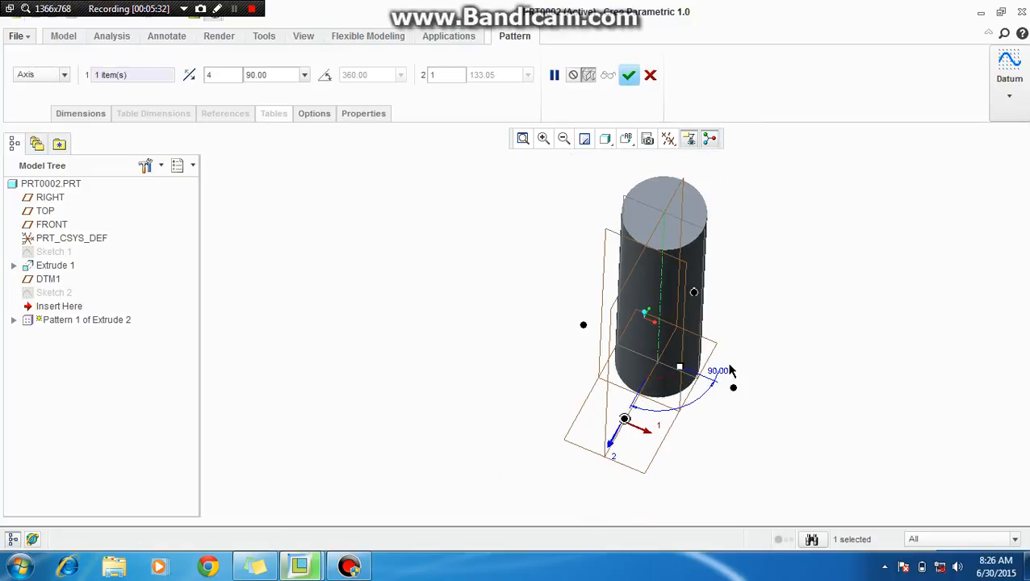
Step: Space the bar pattern's members equally over a 360-degree extent and set their number around the axis to 5
{"action": "left_click", "coordinate": [325, 74]}
{"action": "left_click", "coordinate": [223, 74]}
{"action": "type", "text": "5"}
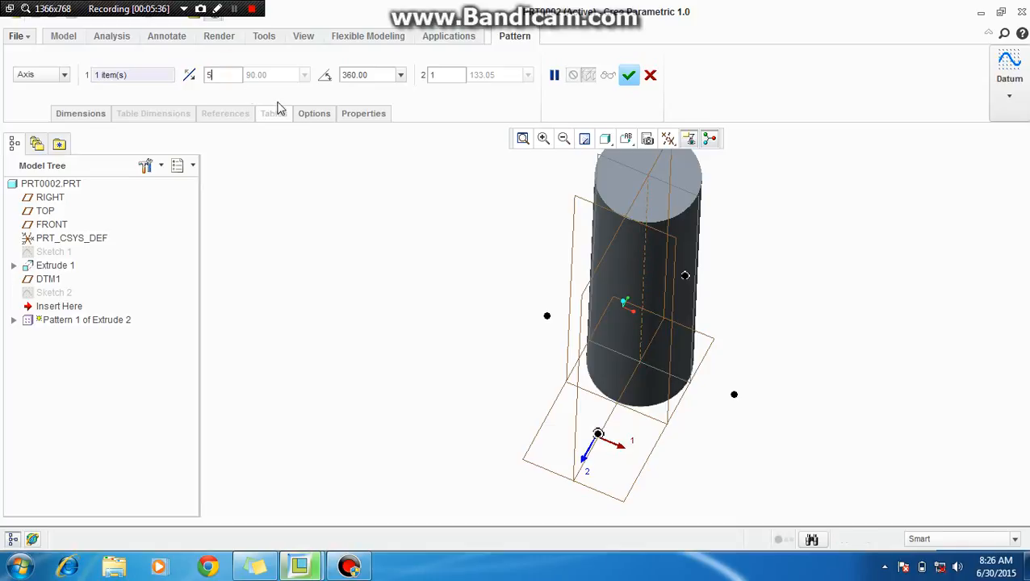
{"action": "key", "text": "Return"}
{"action": "scroll", "coordinate": [681, 368], "scroll_direction": "down", "scroll_amount": 2}
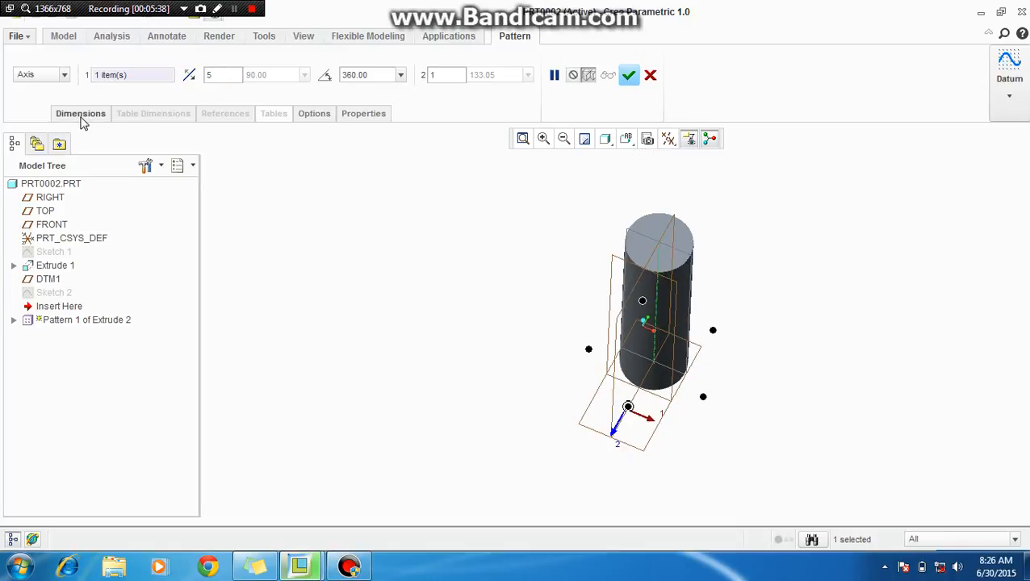
Step: Add the bar's 195 length dimension to the pattern's second direction and set its increment to 0
{"action": "left_click", "coordinate": [81, 115]}
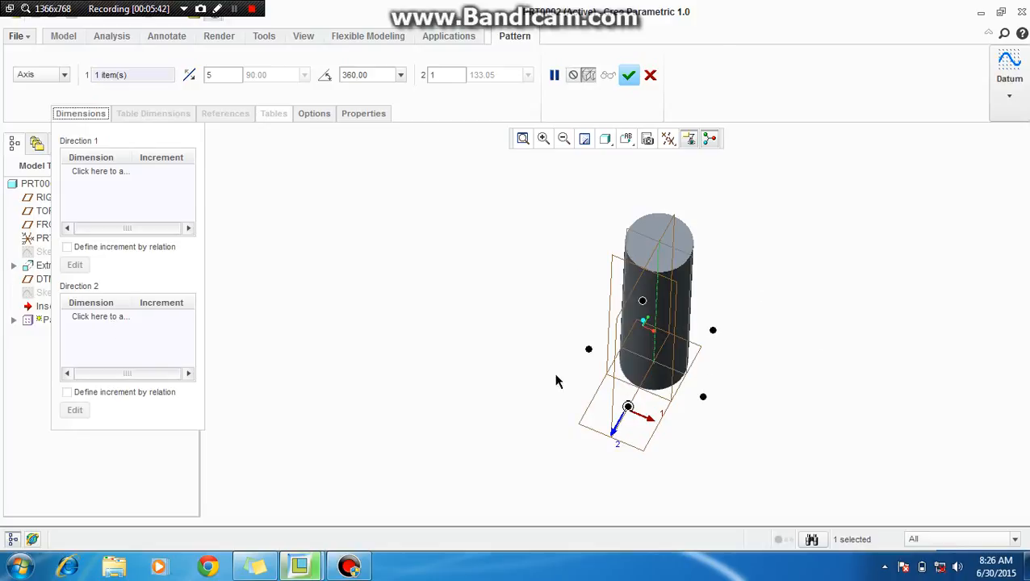
{"action": "left_click", "coordinate": [121, 175]}
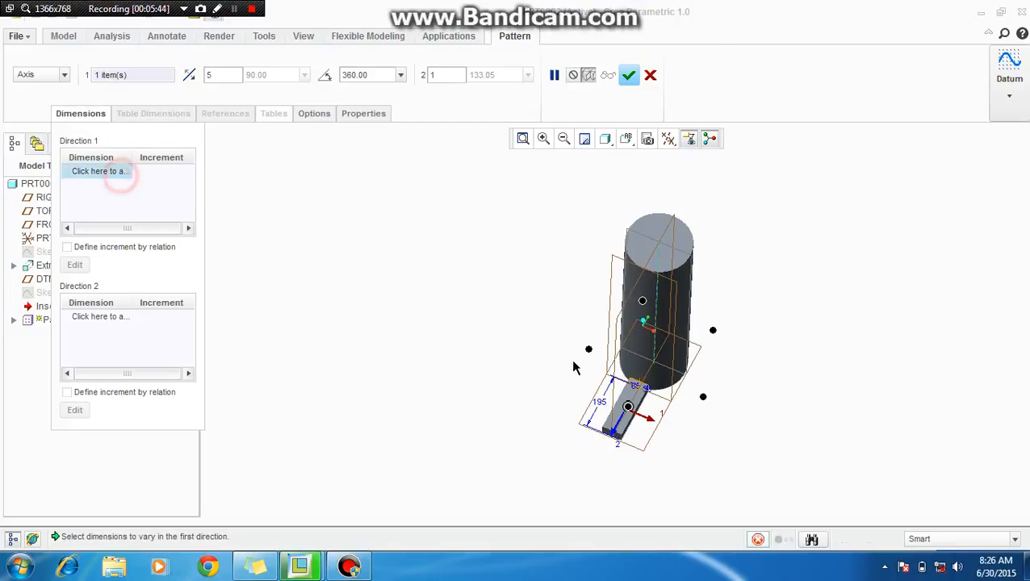
{"action": "scroll", "coordinate": [638, 396], "scroll_direction": "up", "scroll_amount": 2}
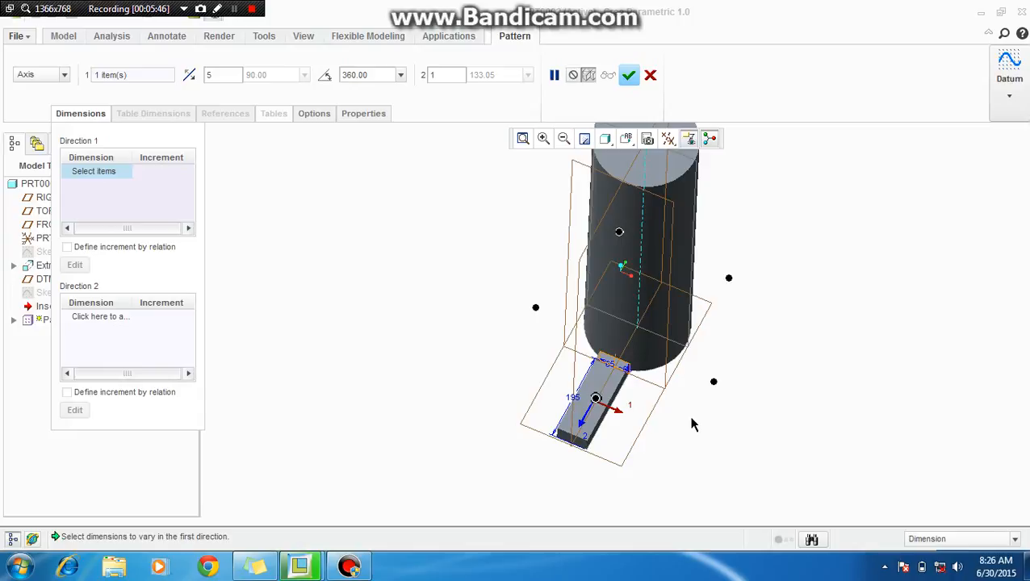
{"action": "middle_click_drag", "start_coordinate": [619, 398], "coordinate": [600, 380]}
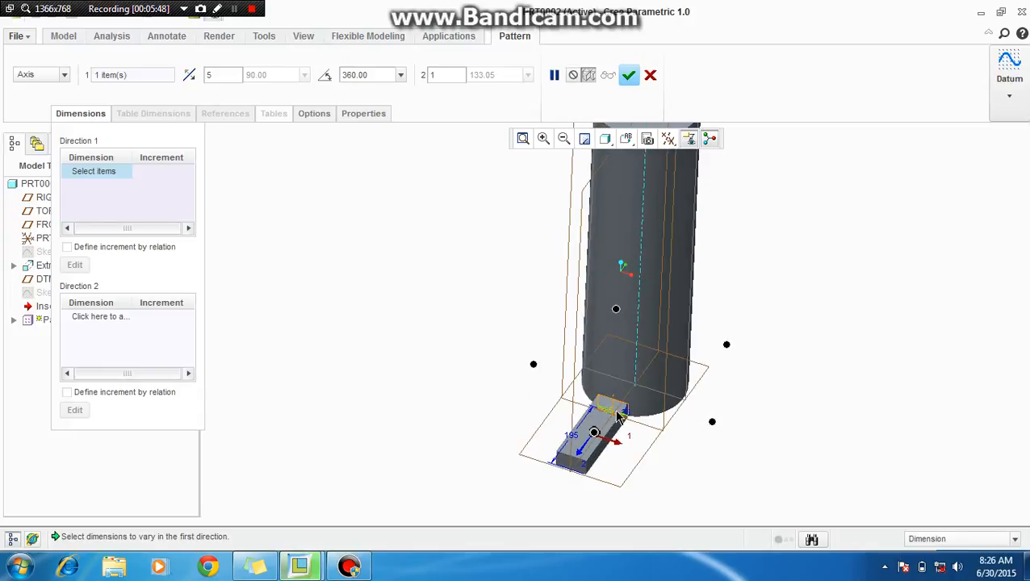
{"action": "left_click", "coordinate": [103, 316]}
{"action": "scroll", "coordinate": [587, 419], "scroll_direction": "down", "scroll_amount": 2}
{"action": "scroll", "coordinate": [587, 418], "scroll_direction": "up", "scroll_amount": 1}
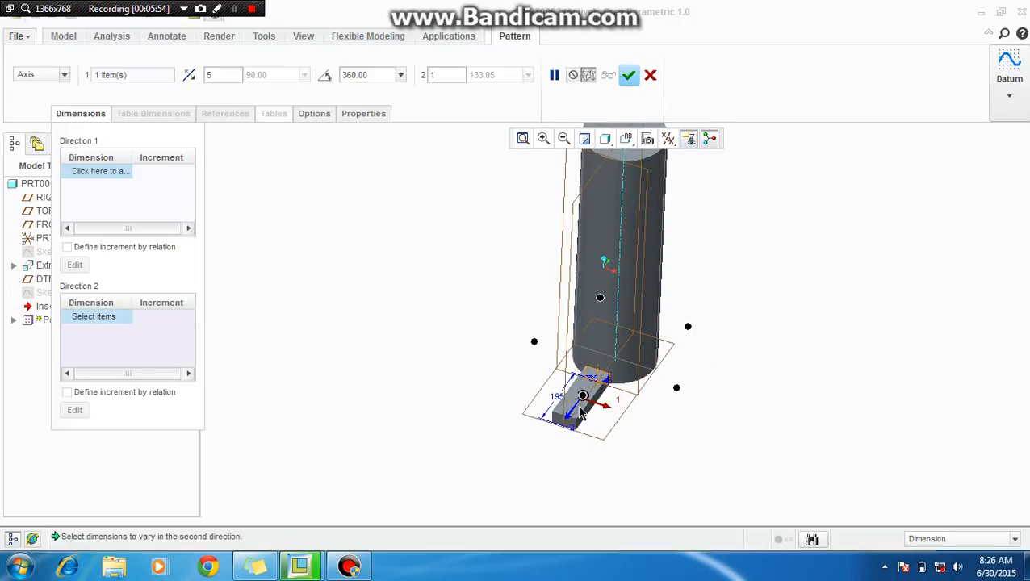
{"action": "scroll", "coordinate": [582, 414], "scroll_direction": "up", "scroll_amount": 1}
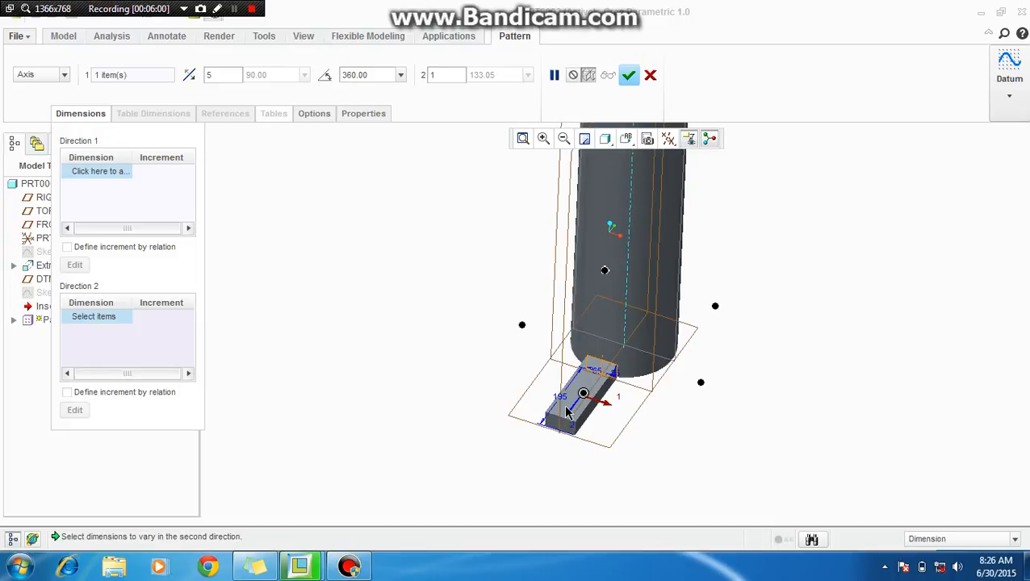
{"action": "left_click", "coordinate": [76, 319]}
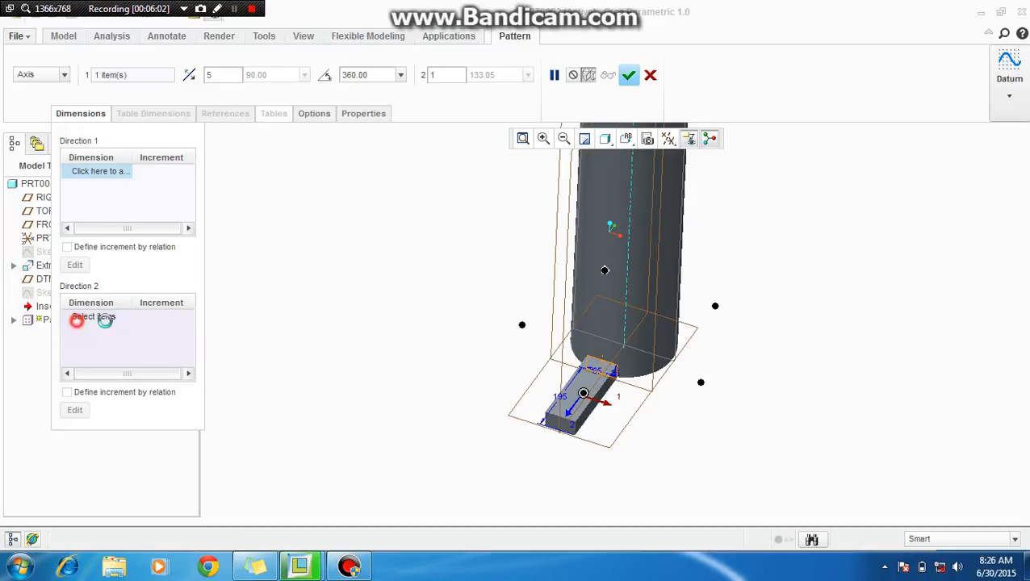
{"action": "left_click", "coordinate": [561, 396]}
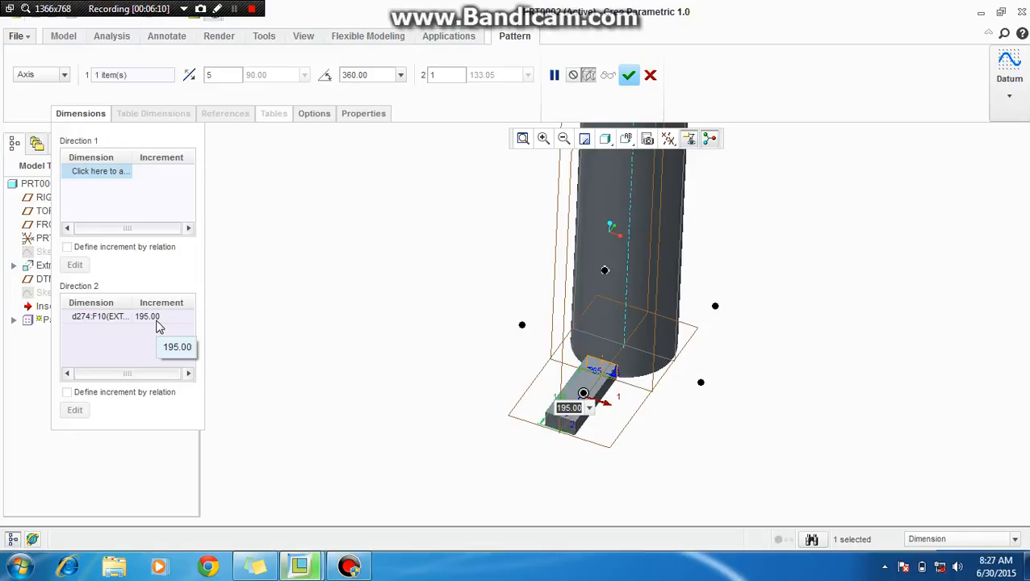
{"action": "type", "text": "0"}
{"action": "key", "text": "Return"}
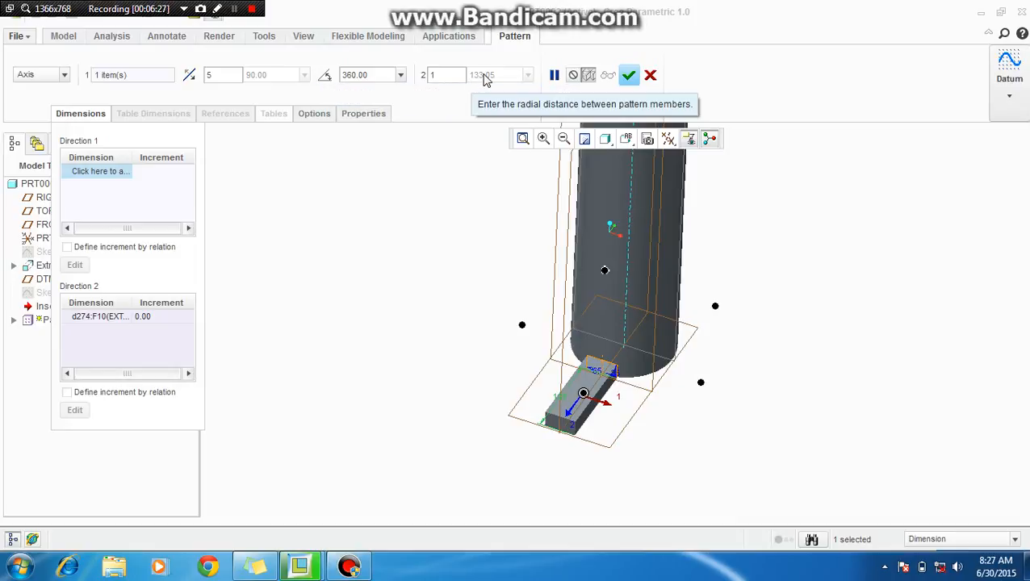
Step: Set the number of the bar pattern's members in the radial direction to 3, after trying 5
{"action": "double_click", "coordinate": [434, 75]}
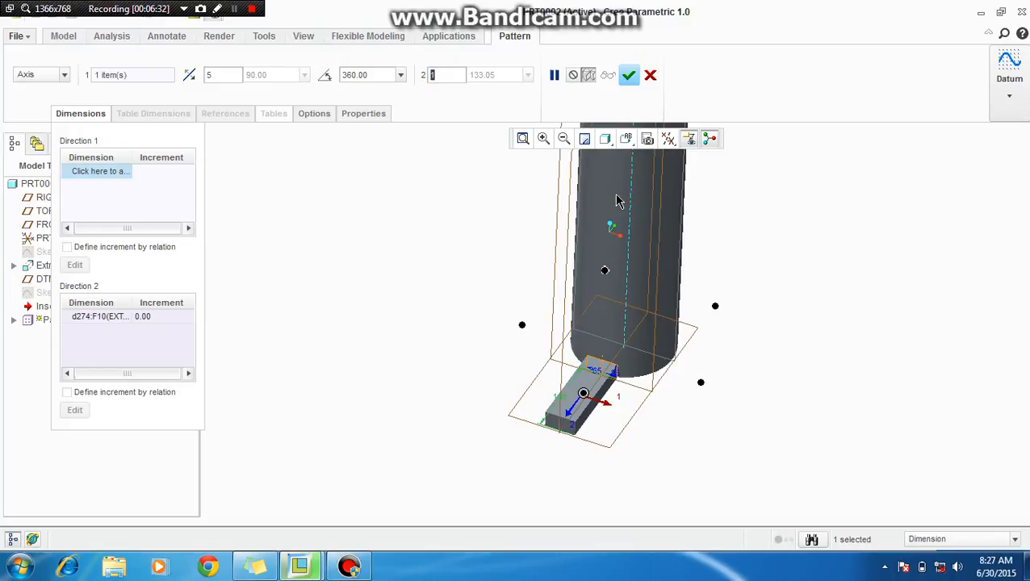
{"action": "type", "text": "5"}
{"action": "key", "text": "Return"}
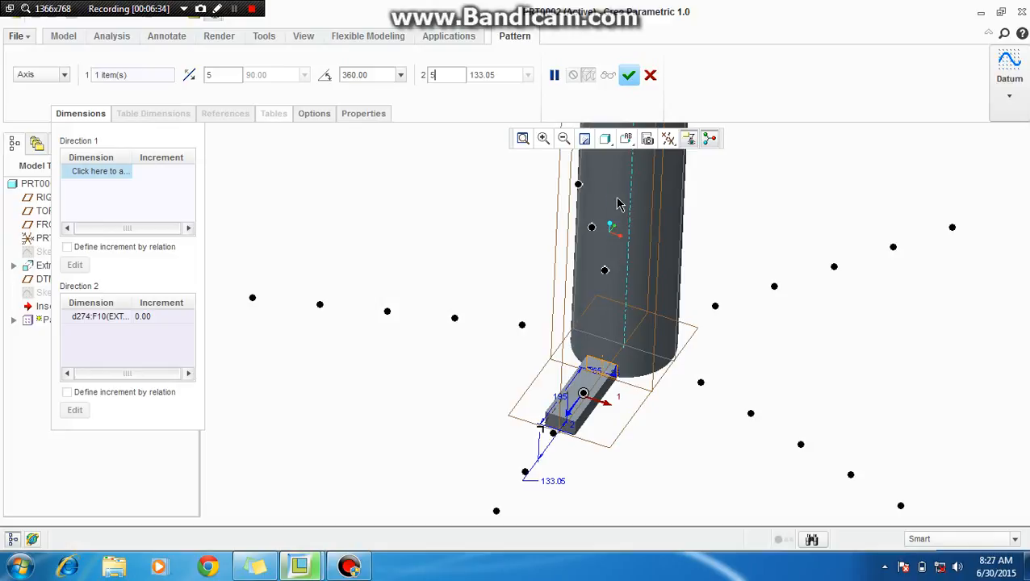
{"action": "left_click_drag", "start_coordinate": [450, 73], "coordinate": [412, 80]}
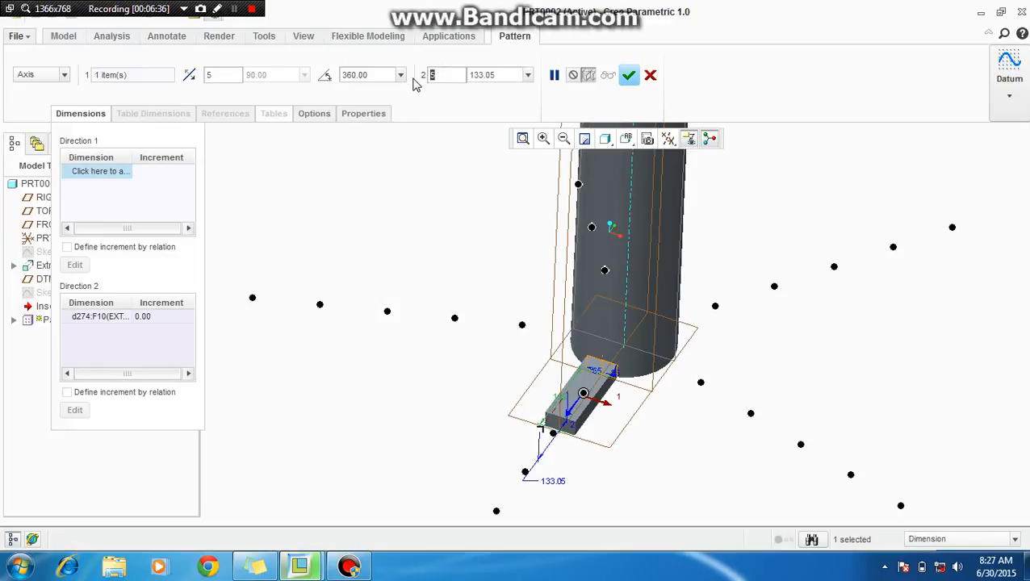
{"action": "type", "text": "3"}
{"action": "key", "text": "Return"}
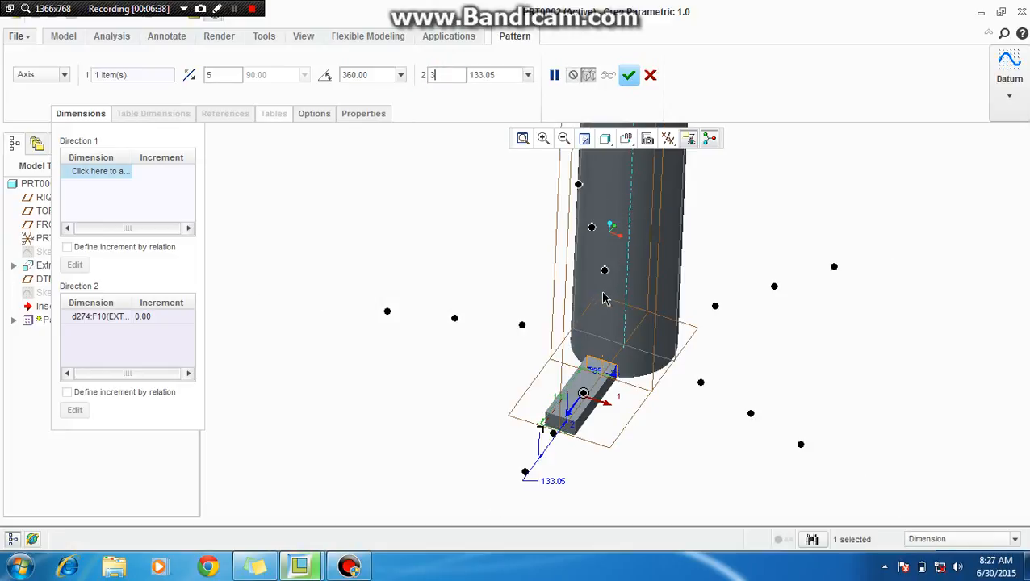
Step: Set the radial distance between the bar pattern's members to 350
{"action": "middle_click_drag", "start_coordinate": [605, 299], "coordinate": [488, 102]}
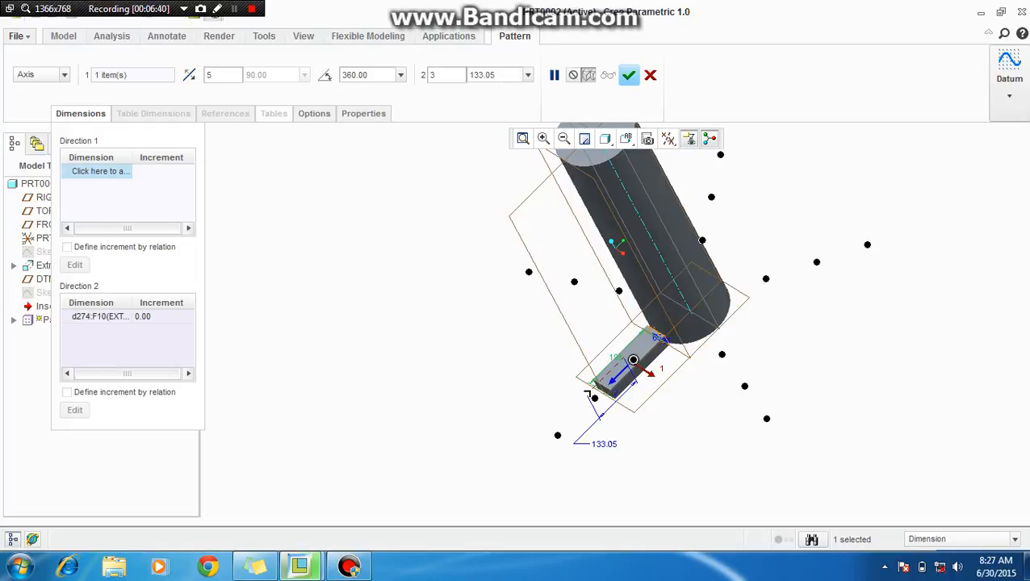
{"action": "double_click", "coordinate": [499, 77]}
{"action": "type", "text": "3"}
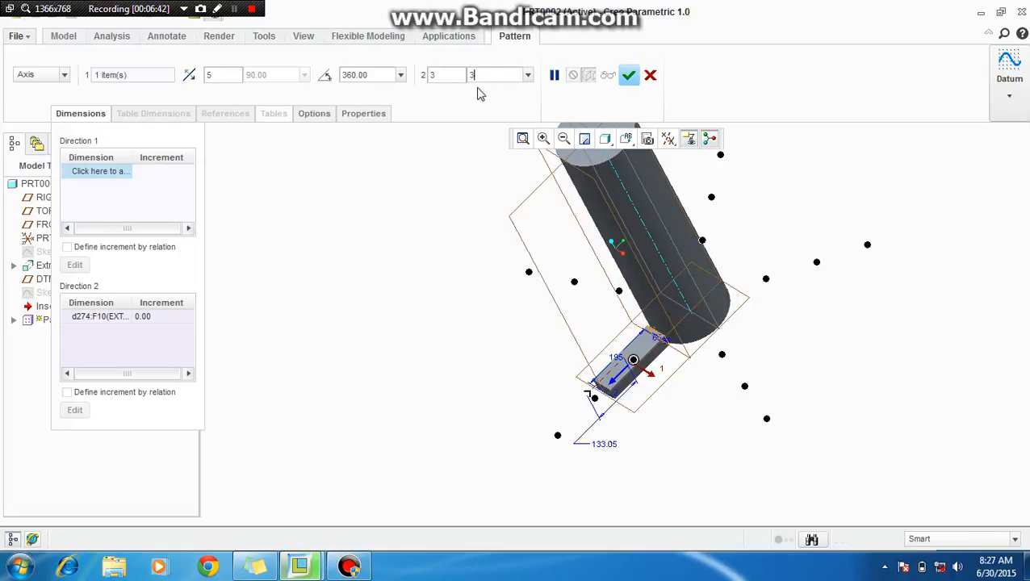
{"action": "type", "text": "50"}
{"action": "key", "text": "Return"}
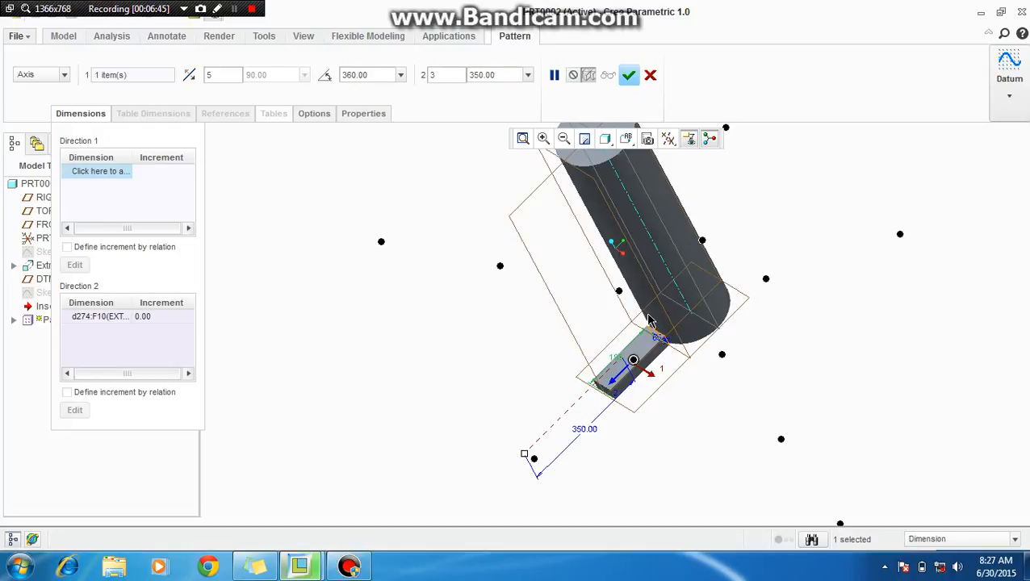
Step: Accept the bar's axis pattern and inspect the rows of bars around the cylinder
{"action": "middle_click_drag", "start_coordinate": [668, 286], "coordinate": [672, 320]}
{"action": "scroll", "coordinate": [625, 325], "scroll_direction": "down", "scroll_amount": 3}
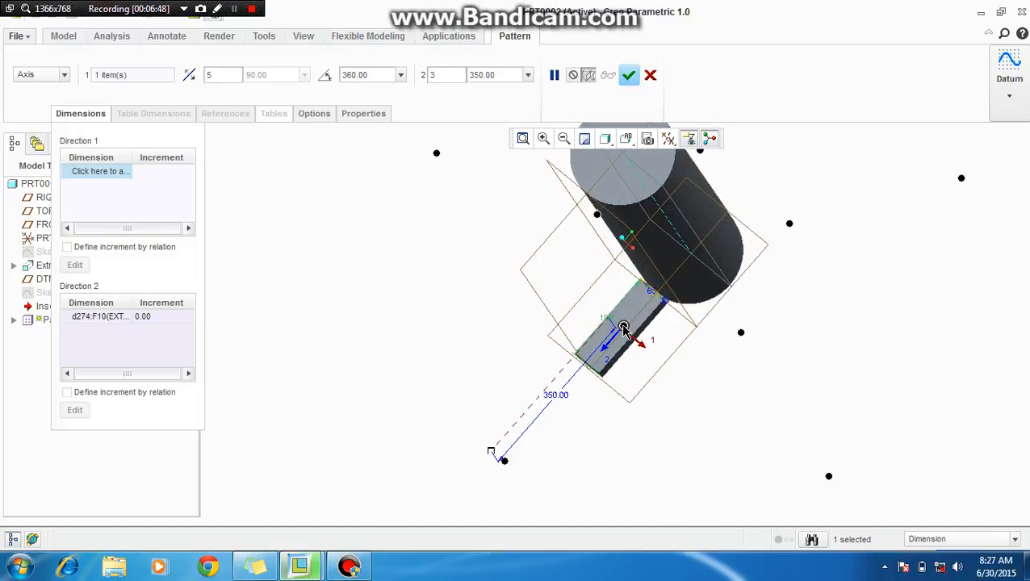
{"action": "middle_click_drag", "start_coordinate": [625, 329], "coordinate": [623, 332]}
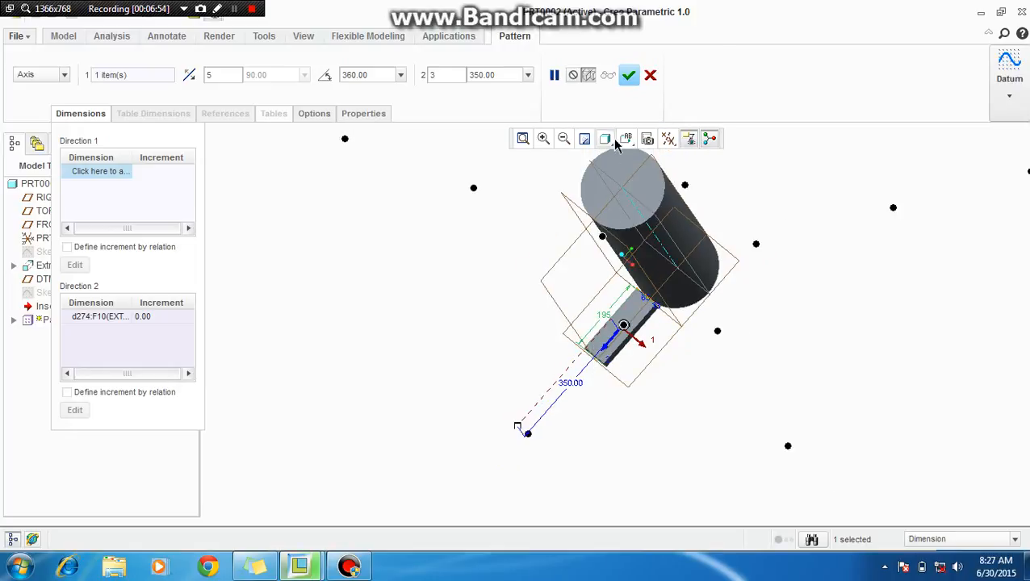
{"action": "left_click", "coordinate": [629, 75]}
{"action": "middle_click_drag", "start_coordinate": [623, 279], "coordinate": [689, 427]}
{"action": "scroll", "coordinate": [658, 316], "scroll_direction": "down", "scroll_amount": 2}
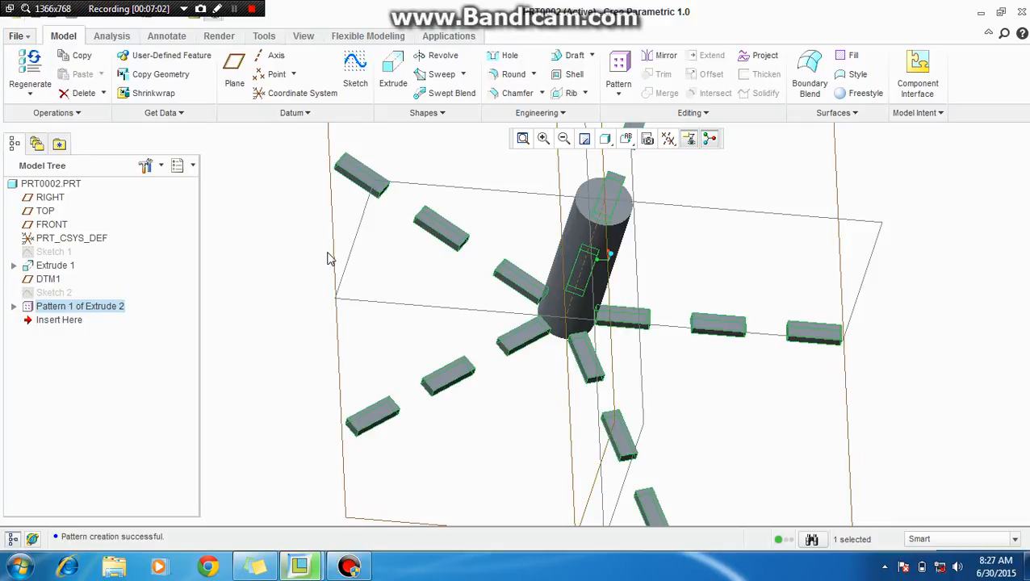
{"action": "left_click", "coordinate": [236, 9]}
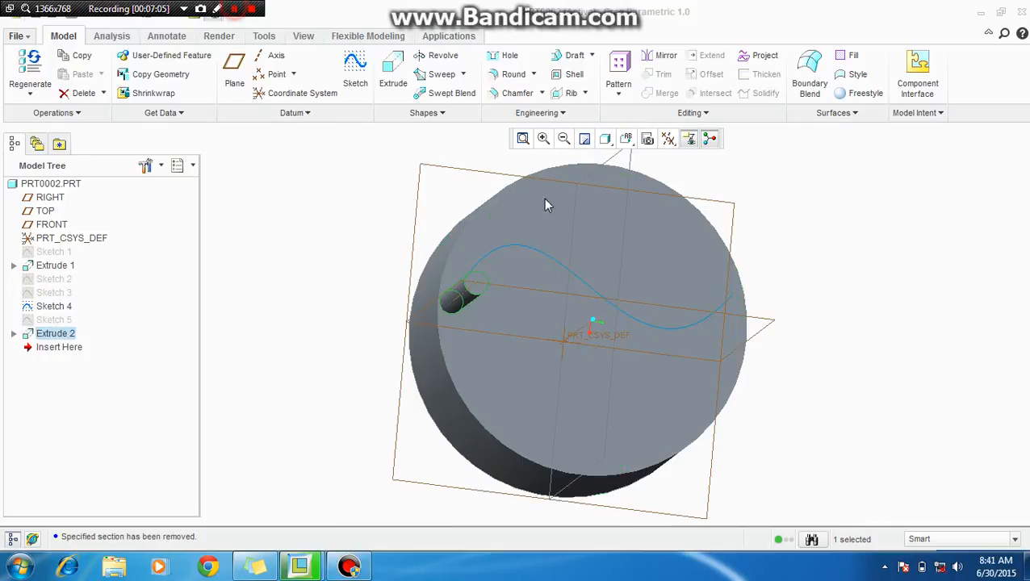
Step: Start a curve pattern of Extrude 2, the thin pin on the disc, following the wavy curve of Sketch 4
{"action": "middle_click_drag", "start_coordinate": [545, 203], "coordinate": [545, 269]}
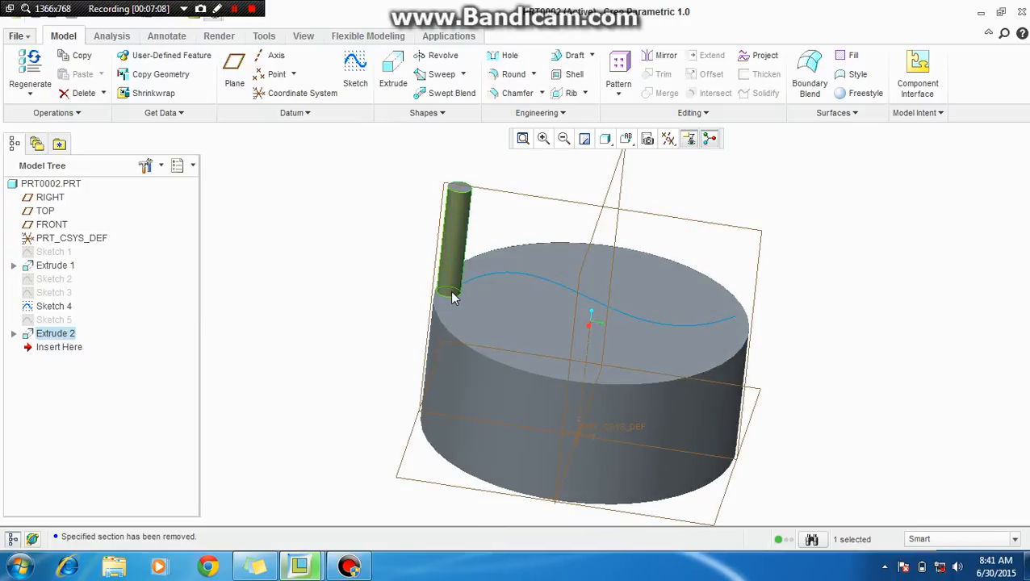
{"action": "left_click", "coordinate": [377, 223]}
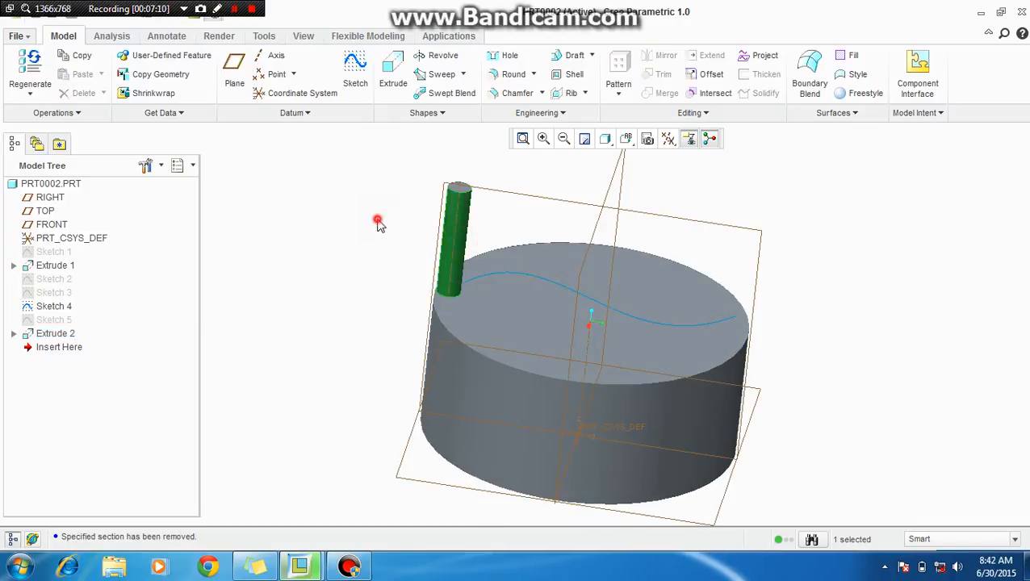
{"action": "right_click", "coordinate": [68, 338]}
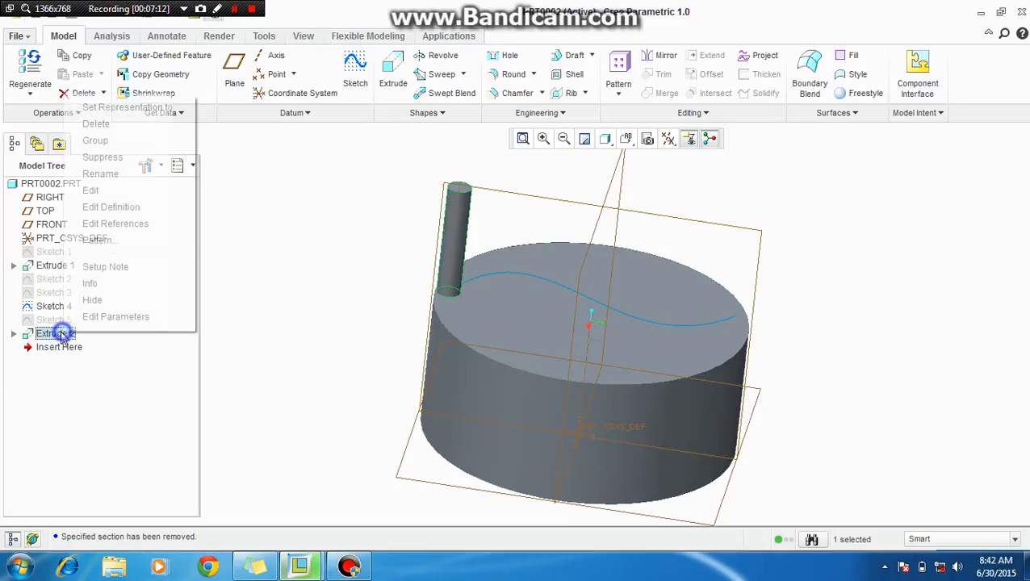
{"action": "left_click", "coordinate": [127, 239]}
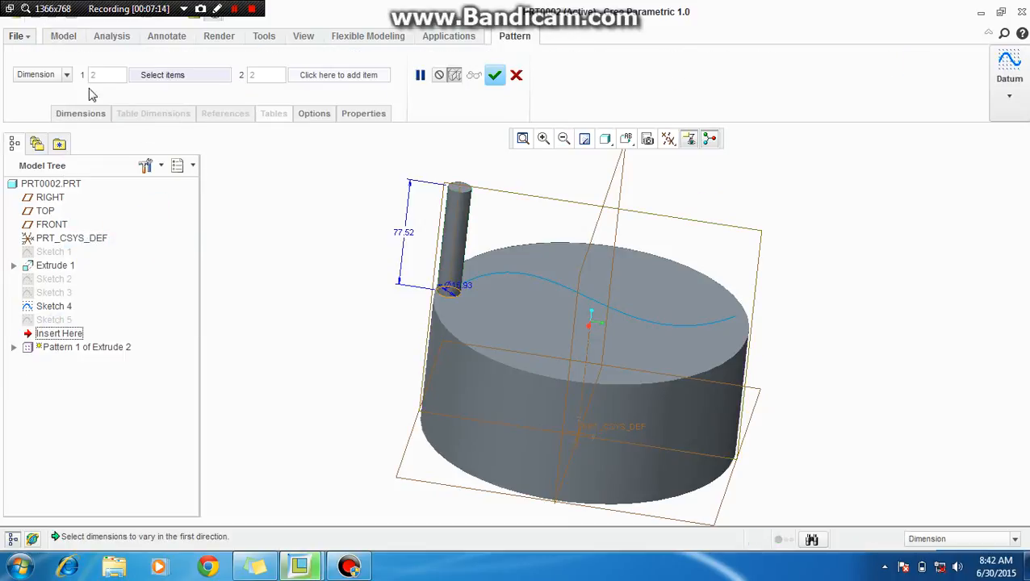
{"action": "left_click", "coordinate": [69, 74]}
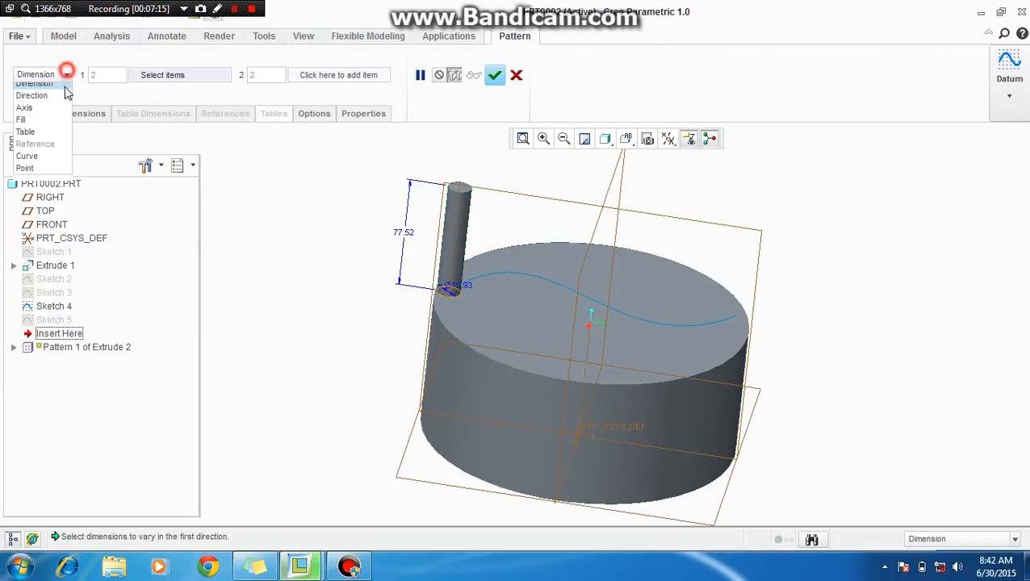
{"action": "left_click", "coordinate": [37, 160]}
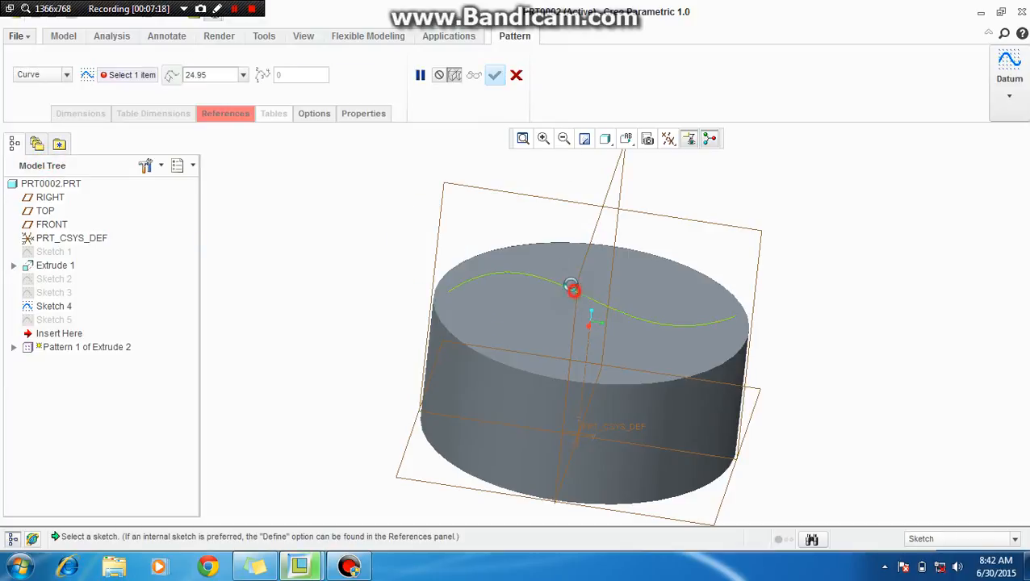
{"action": "left_click", "coordinate": [572, 304]}
{"action": "mouse_move", "coordinate": [572, 304]}
{"action": "middle_mouse_down"}
{"action": "mouse_move", "coordinate": [565, 271]}
{"action": "mouse_move", "coordinate": [583, 235]}
{"action": "mouse_move", "coordinate": [581, 268]}
{"action": "middle_mouse_up"}
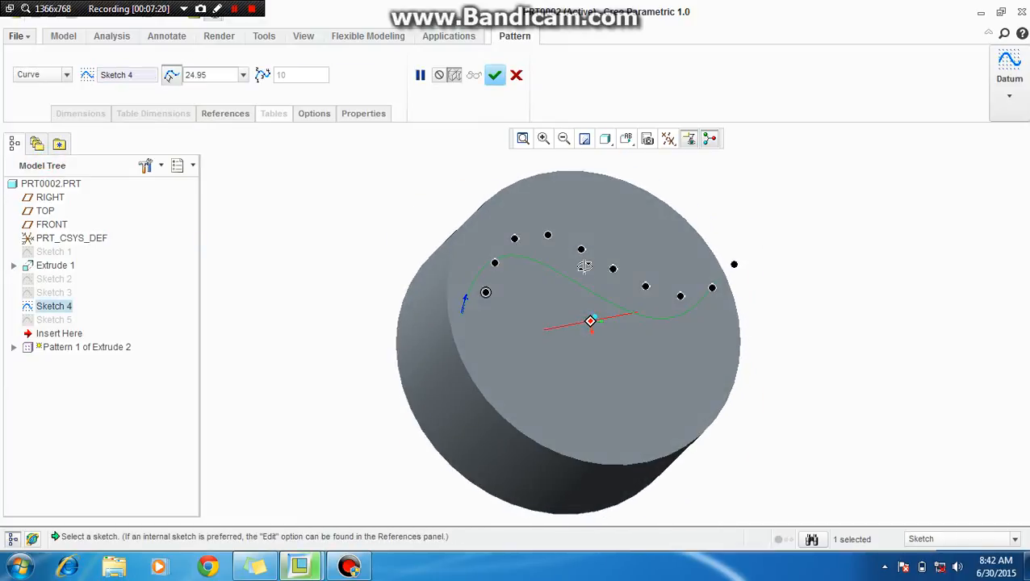
Step: Define the pin's curve pattern by its number of members, 10, instead of by spacing, and accept the pattern
{"action": "double_click", "coordinate": [209, 75]}
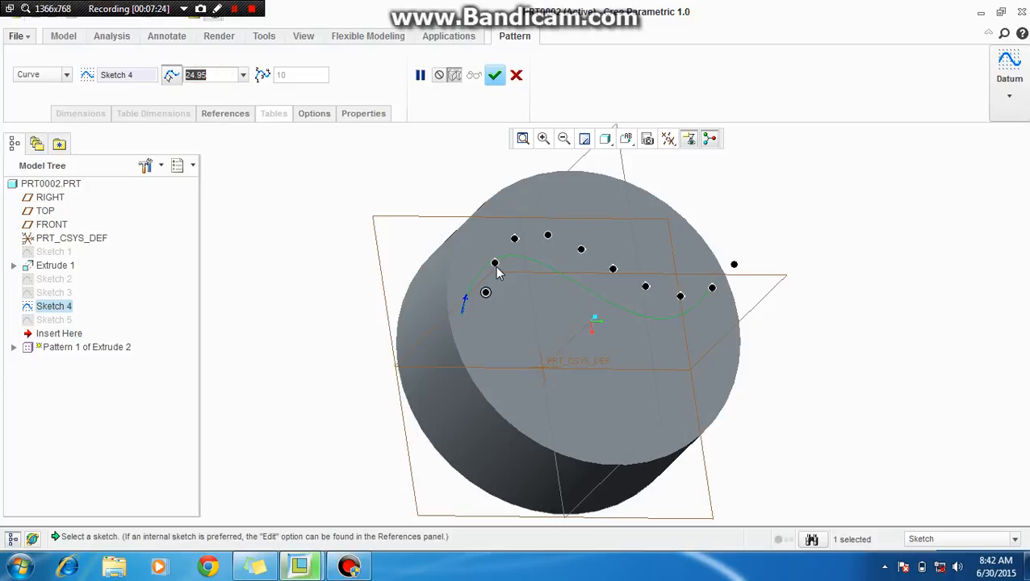
{"action": "left_click", "coordinate": [264, 74]}
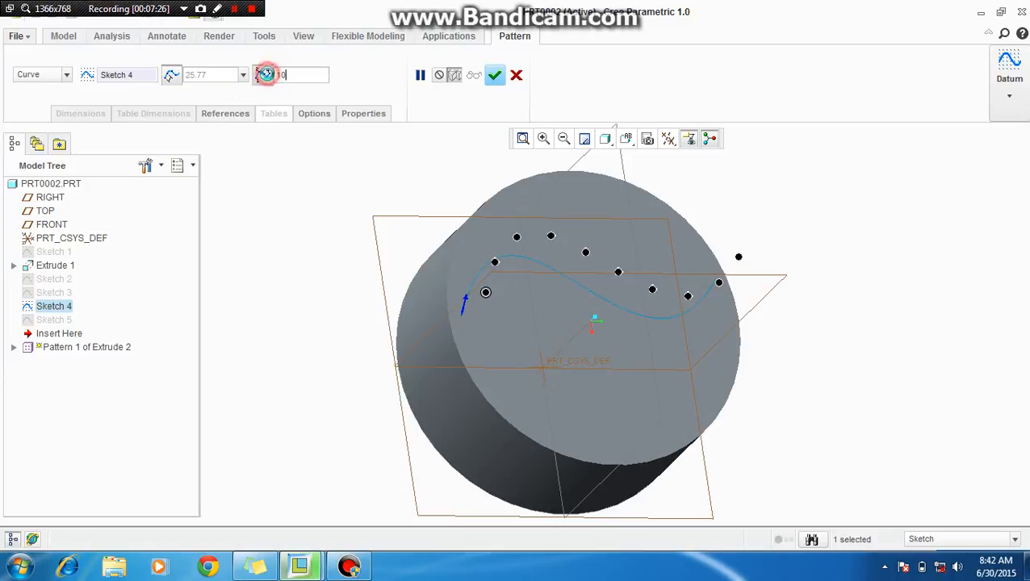
{"action": "left_click", "coordinate": [495, 75]}
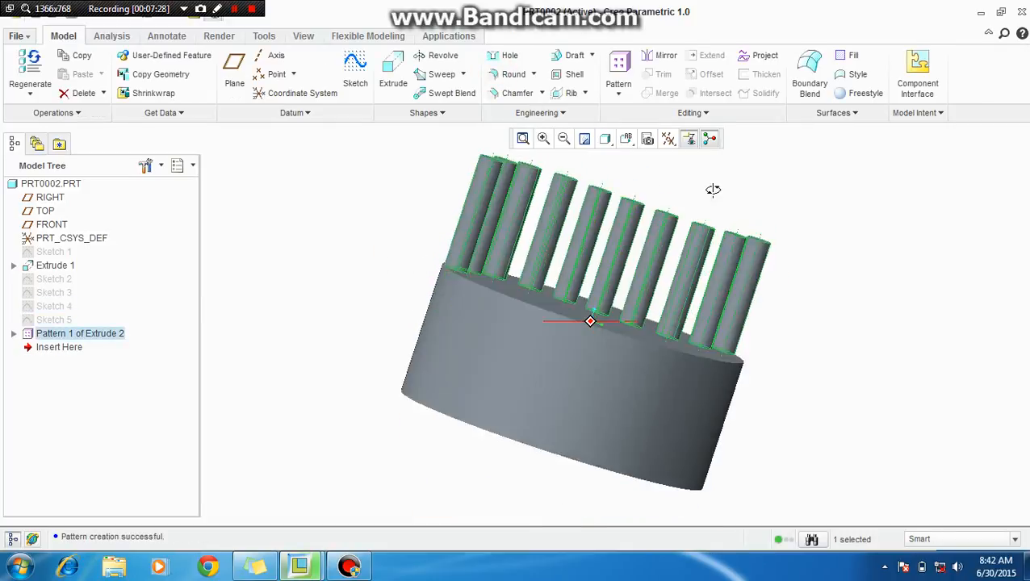
{"action": "left_click", "coordinate": [234, 9]}
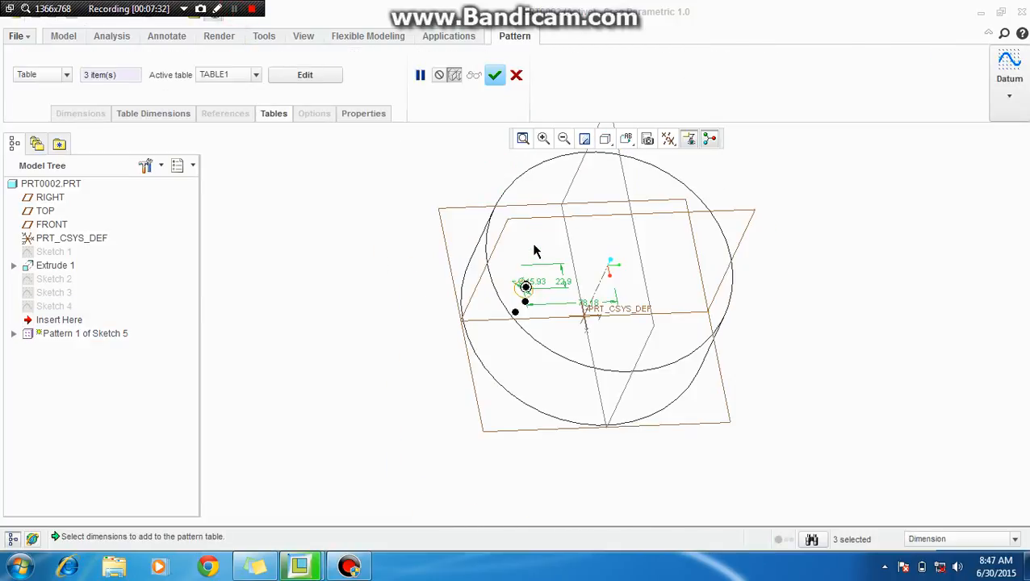
Step: Cancel the open table pattern of Sketch 5 and confirm discarding it
{"action": "left_click", "coordinate": [517, 74]}
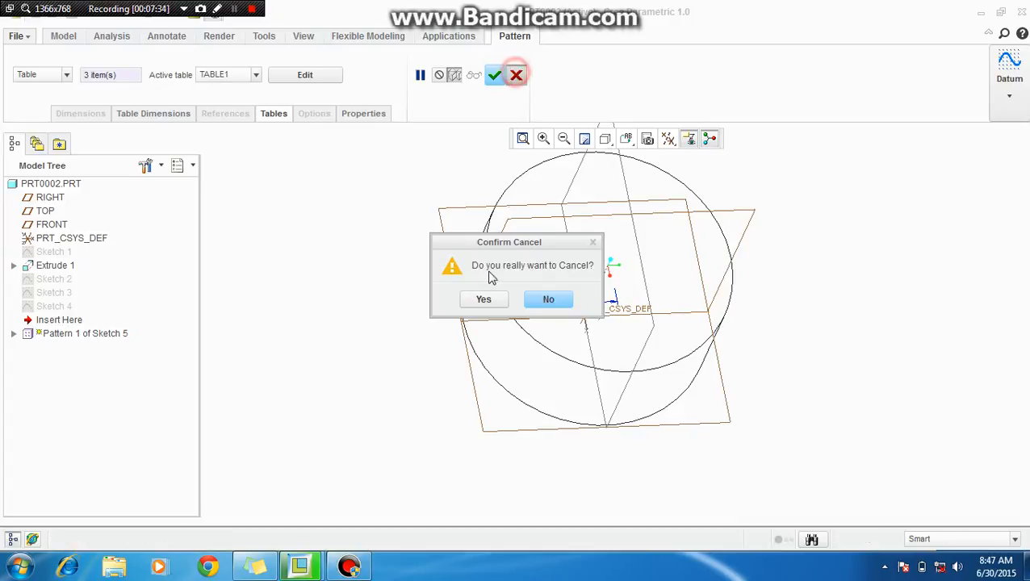
{"action": "left_click", "coordinate": [483, 299]}
{"action": "middle_click_drag", "start_coordinate": [696, 273], "coordinate": [658, 222]}
{"action": "middle_click_drag", "start_coordinate": [749, 226], "coordinate": [689, 195]}
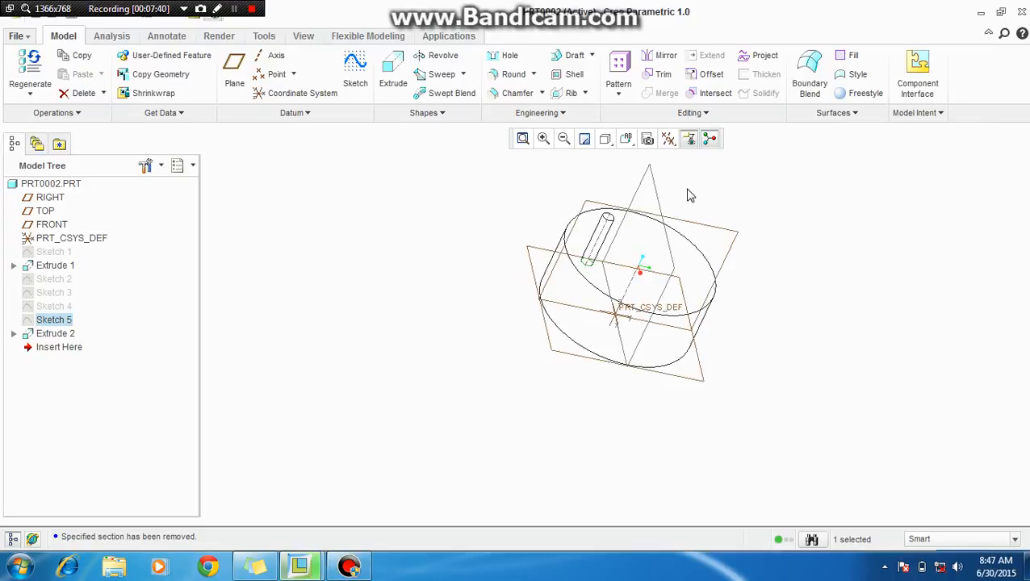
Step: Start a table pattern of Sketch 5, the small circle on the disc
{"action": "left_click", "coordinate": [622, 68]}
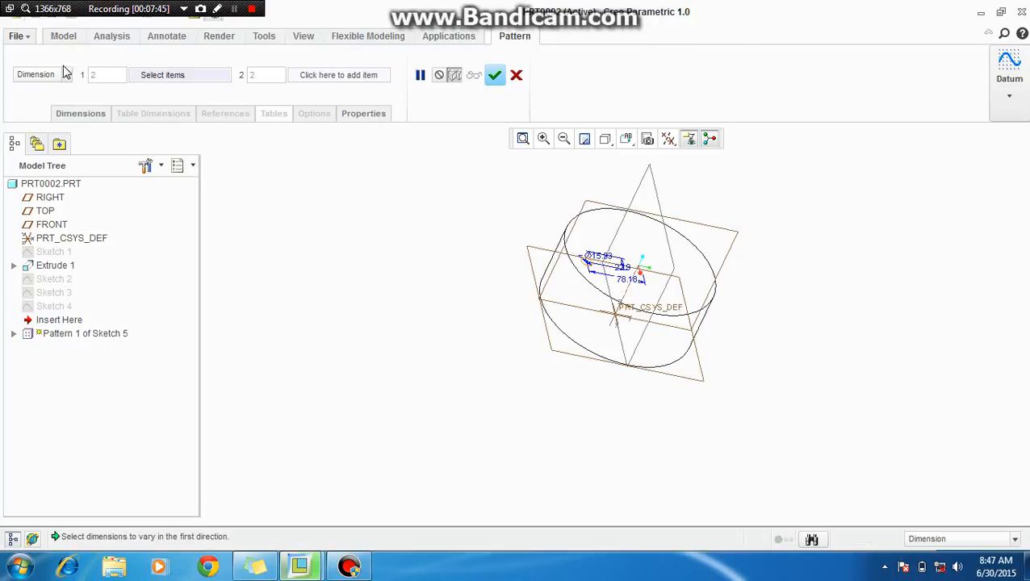
{"action": "left_click", "coordinate": [68, 74]}
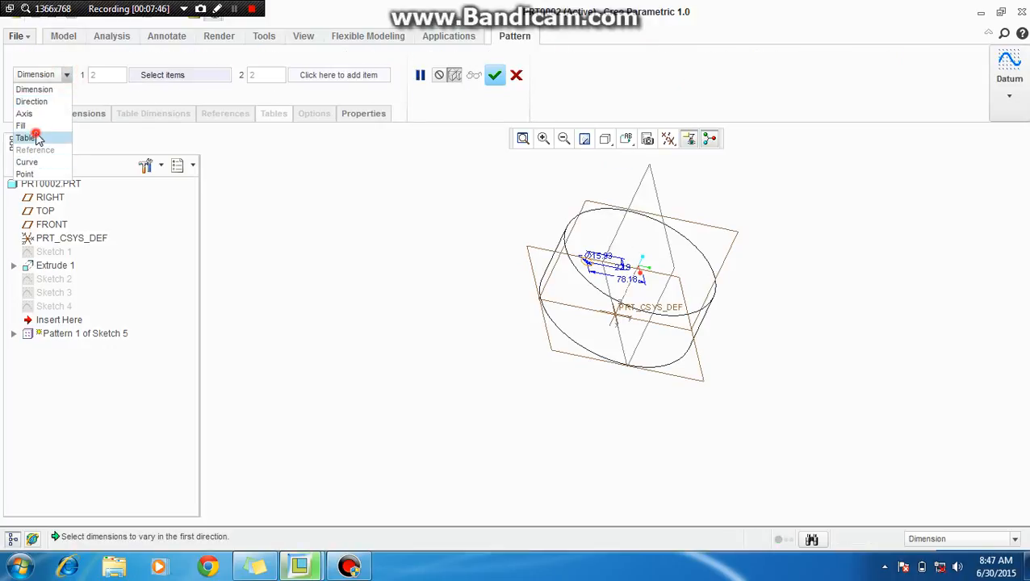
{"action": "left_click", "coordinate": [32, 136]}
{"action": "scroll", "coordinate": [621, 230], "scroll_direction": "up", "scroll_amount": 3}
{"action": "middle_click_drag", "start_coordinate": [620, 230], "coordinate": [599, 298]}
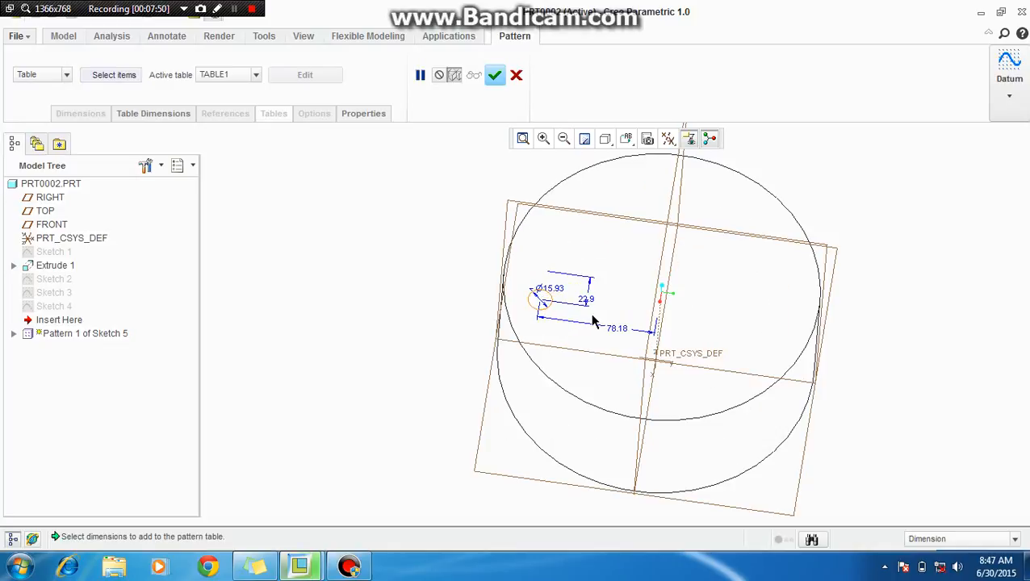
Step: Add the circle's 22.9 and 78.18 position dimensions and its 15.93 diameter to the pattern table
{"action": "left_click", "coordinate": [586, 301]}
{"action": "left_click", "coordinate": [587, 296]}
{"action": "left_click", "coordinate": [617, 328]}
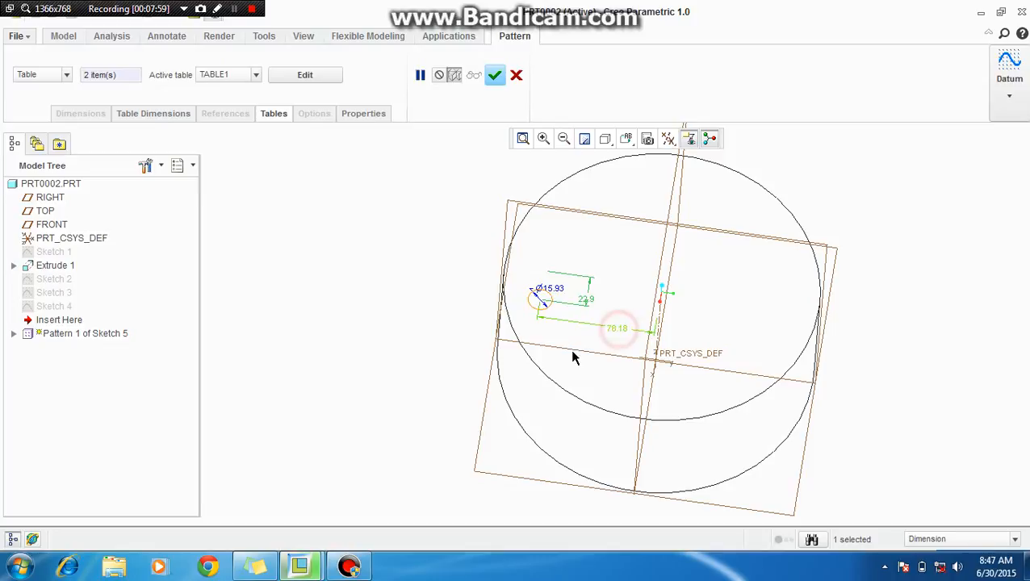
{"action": "left_click", "coordinate": [554, 291]}
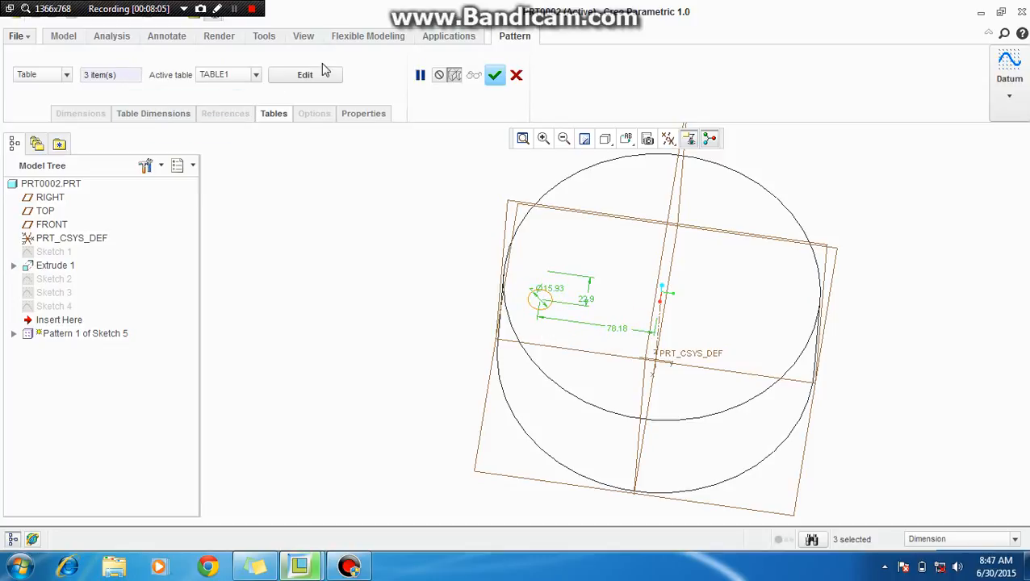
Step: Open pattern table TABLE1 for editing and select the column heading cell of the circle's 15.93 diameter
{"action": "left_click", "coordinate": [256, 74]}
{"action": "left_click", "coordinate": [255, 75]}
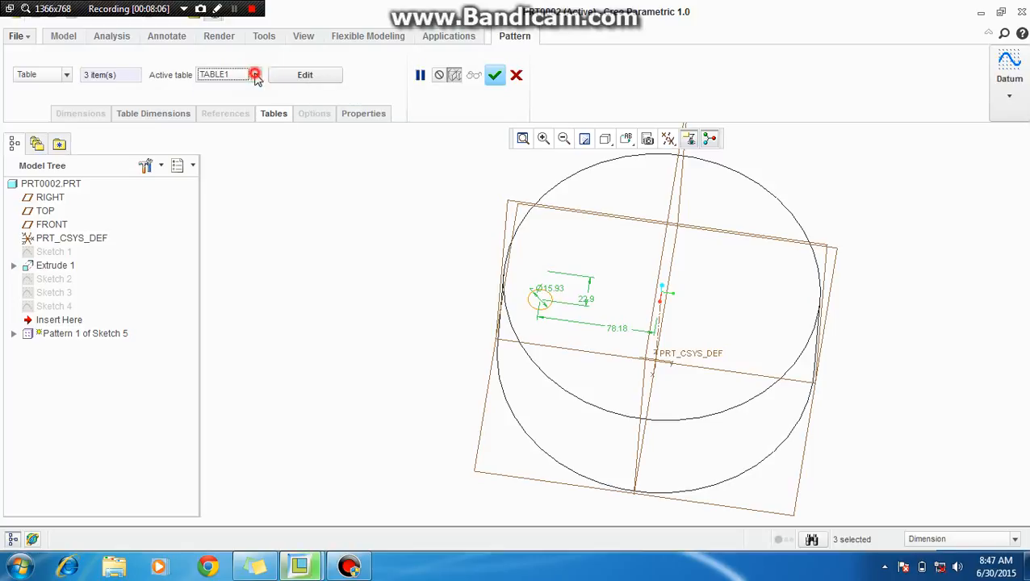
{"action": "left_click", "coordinate": [302, 77]}
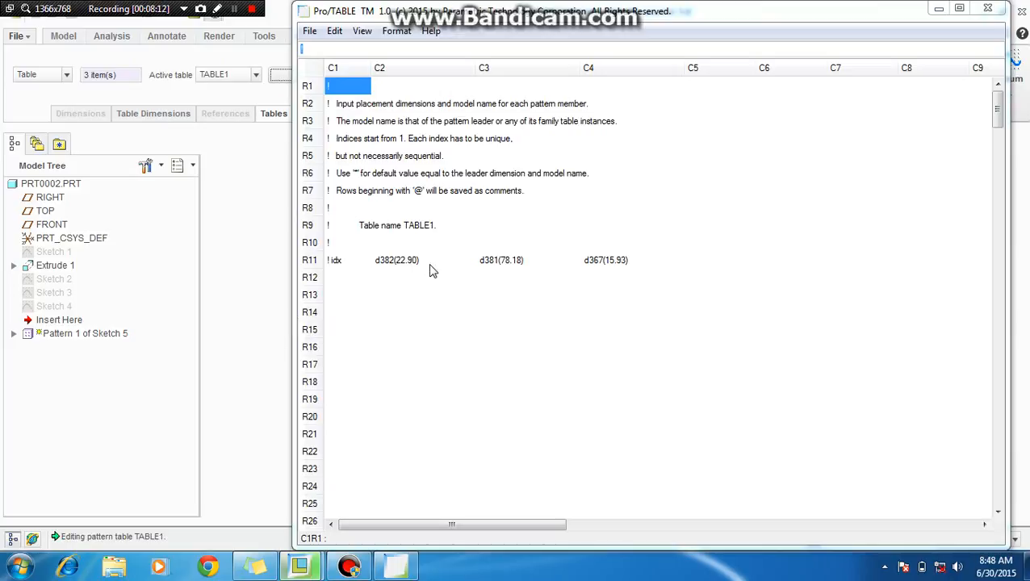
{"action": "key", "text": "alt+Tab"}
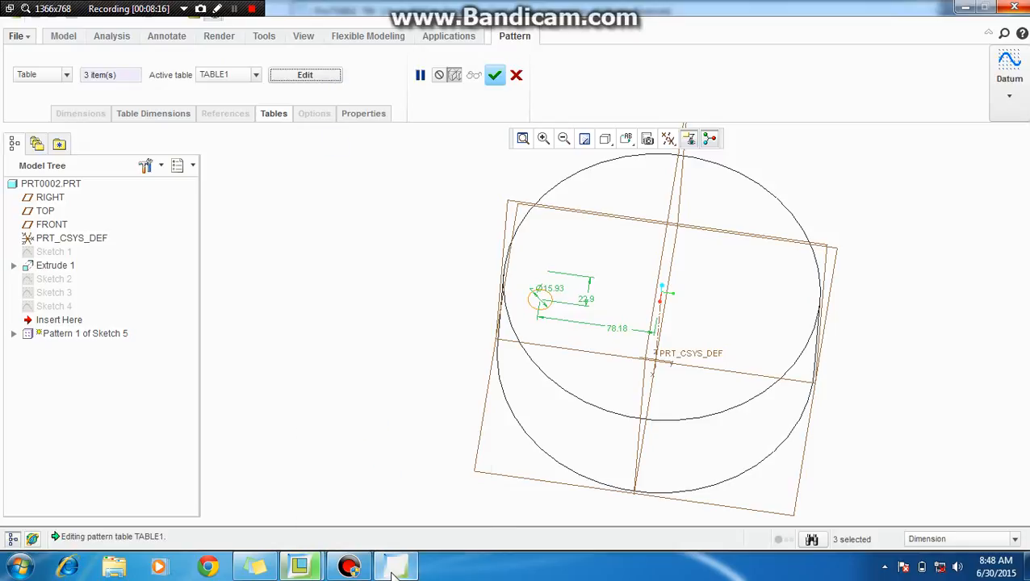
{"action": "mouse_move", "coordinate": [396, 569]}
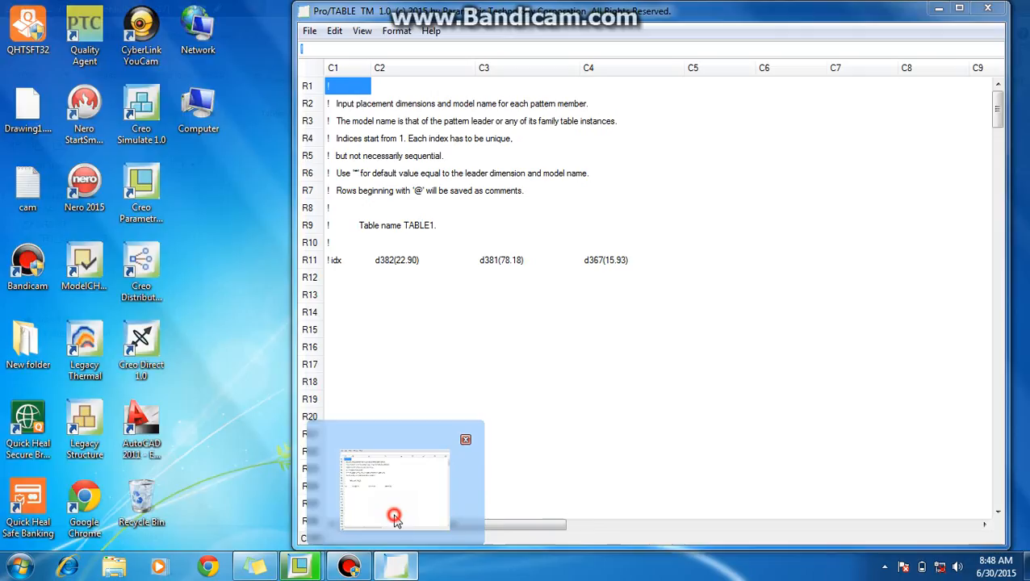
{"action": "left_click", "coordinate": [391, 525]}
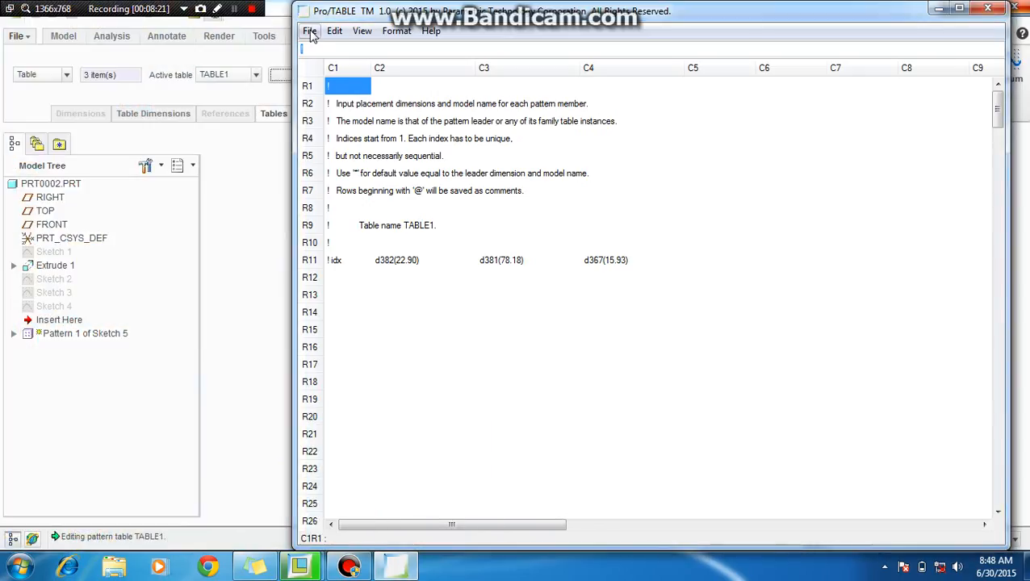
{"action": "left_click", "coordinate": [647, 262]}
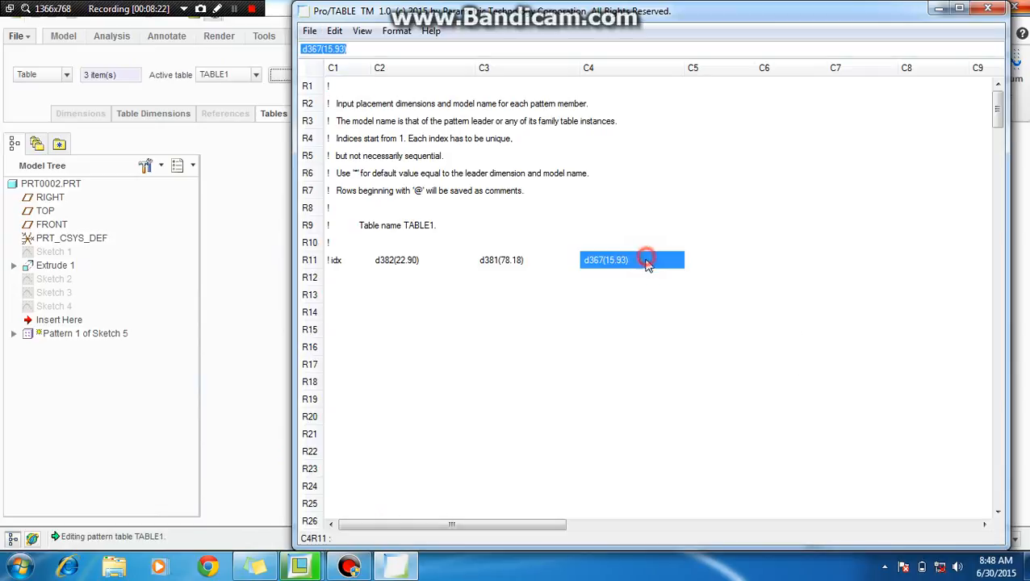
Step: Enter pattern member 1 in the table with 35 for the 22.90 dimension, 85 for the 78.18 dimension and 20 for the diameter
{"action": "left_click", "coordinate": [335, 278]}
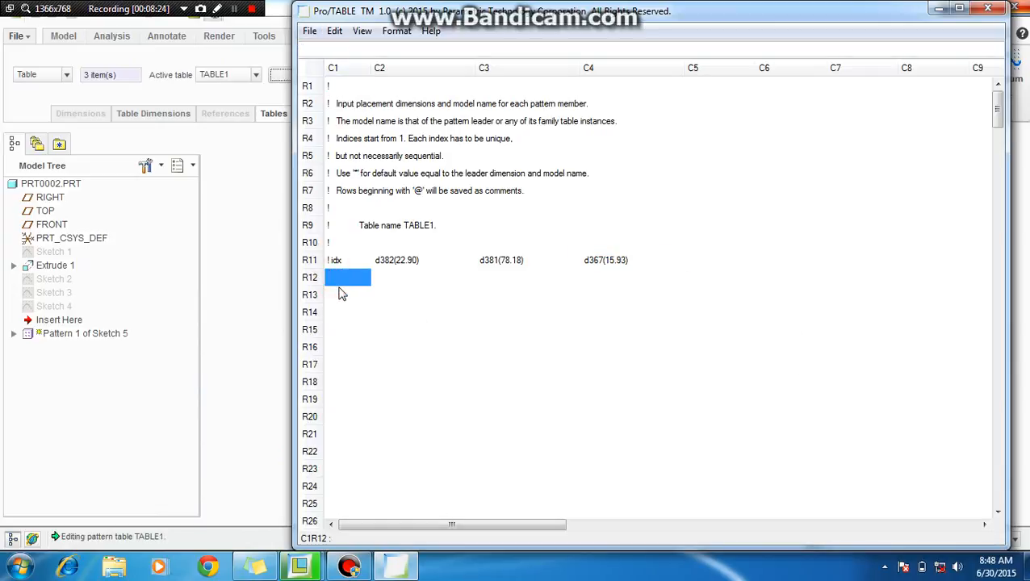
{"action": "type", "text": "1"}
{"action": "left_click", "coordinate": [396, 280]}
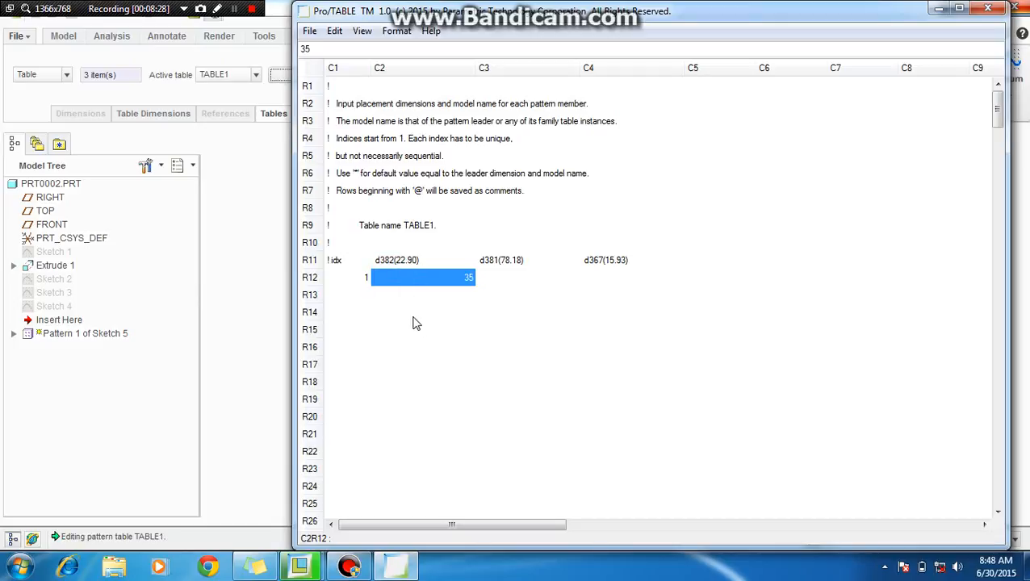
{"action": "left_click", "coordinate": [518, 281]}
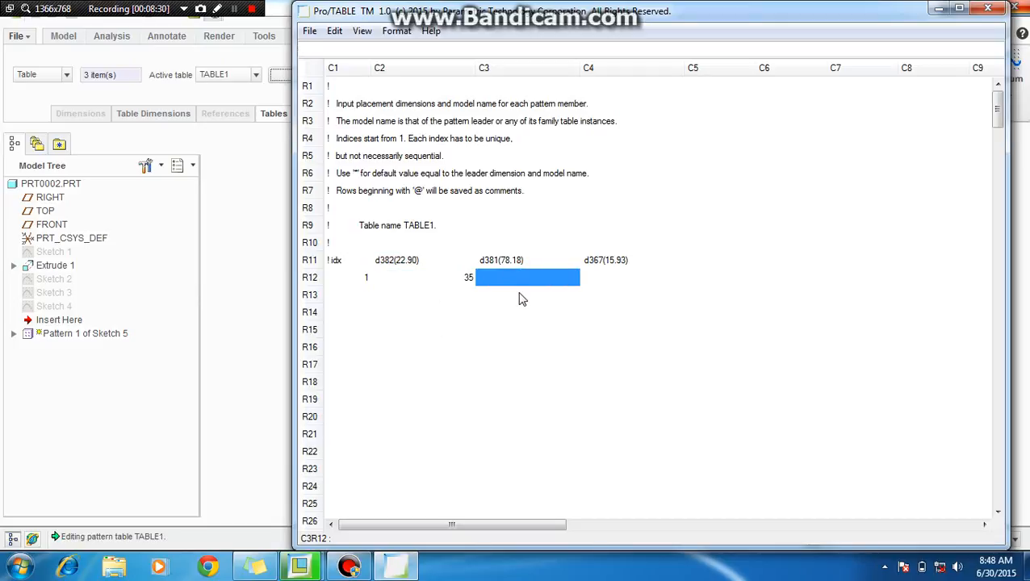
{"action": "type", "text": "85"}
{"action": "left_click", "coordinate": [623, 278]}
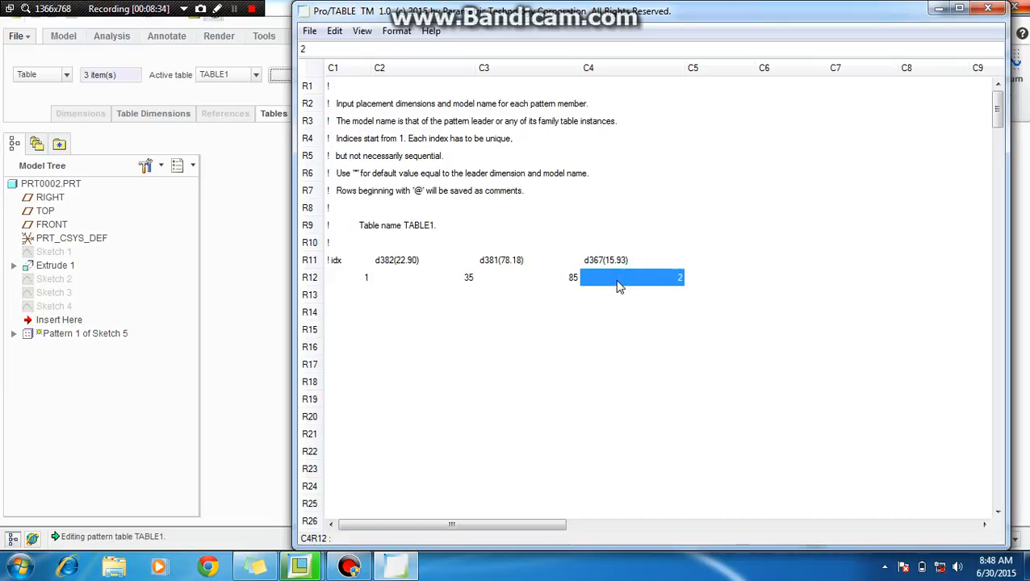
Step: Enter pattern member 2 in the table with position values 15 and 55 and a diameter of 10
{"action": "left_click", "coordinate": [360, 303]}
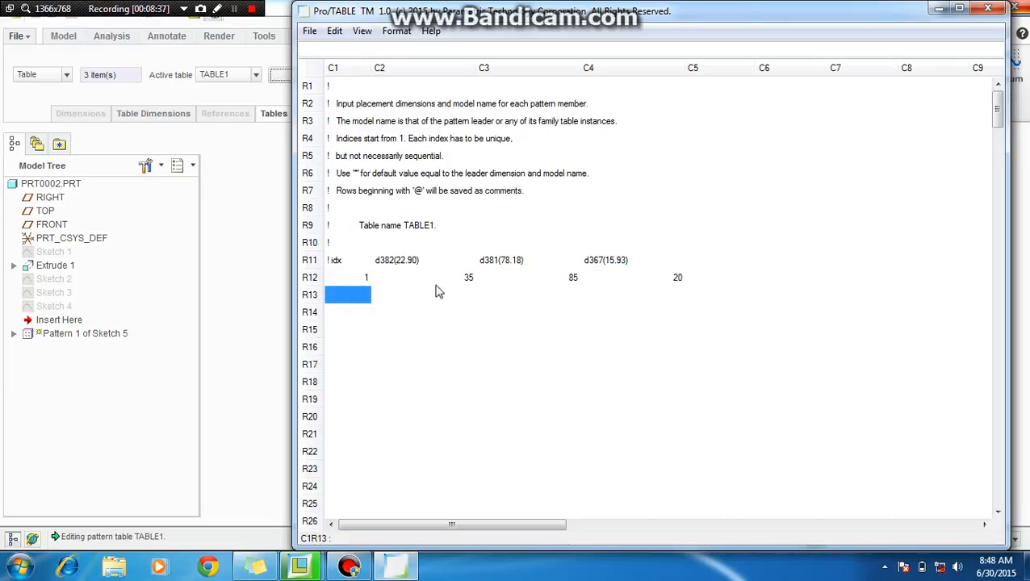
{"action": "type", "text": "2"}
{"action": "left_click", "coordinate": [462, 302]}
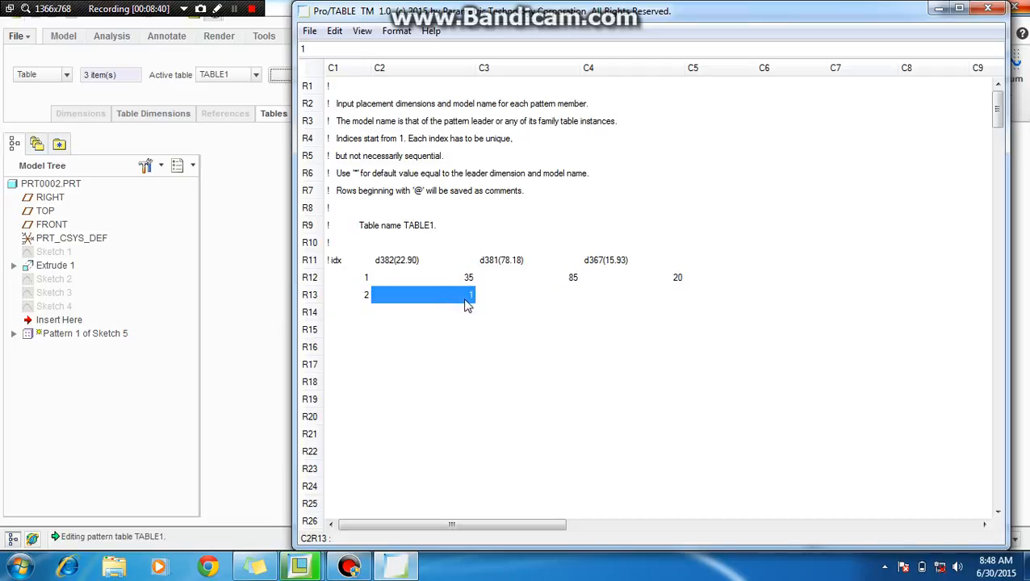
{"action": "type", "text": "15"}
{"action": "left_click", "coordinate": [565, 299]}
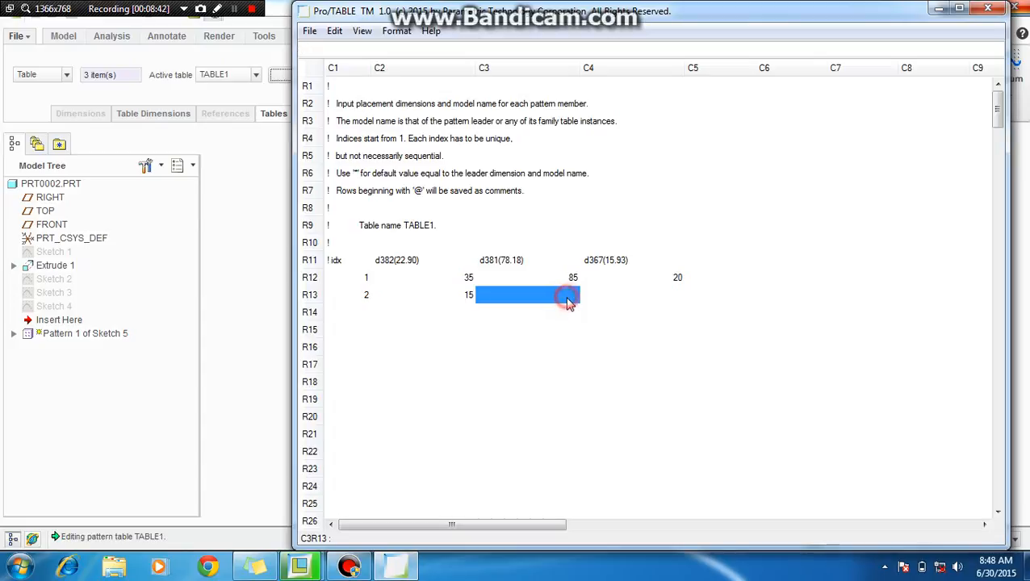
{"action": "type", "text": "55"}
{"action": "left_click", "coordinate": [660, 299]}
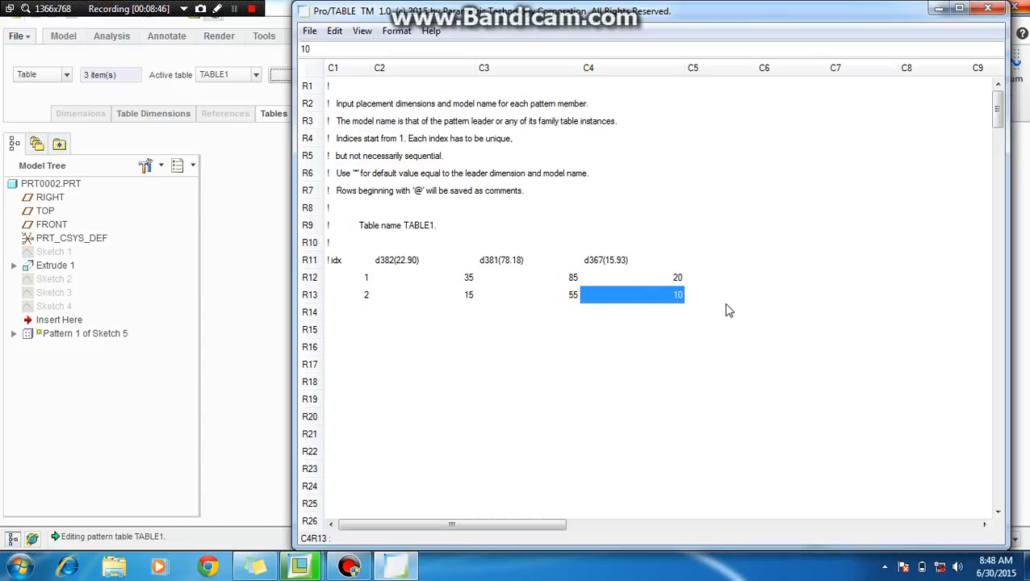
Step: Enter pattern member 3 in the table with position values 55 and 90 and a diameter of 5
{"action": "left_click", "coordinate": [364, 314]}
{"action": "type", "text": "3"}
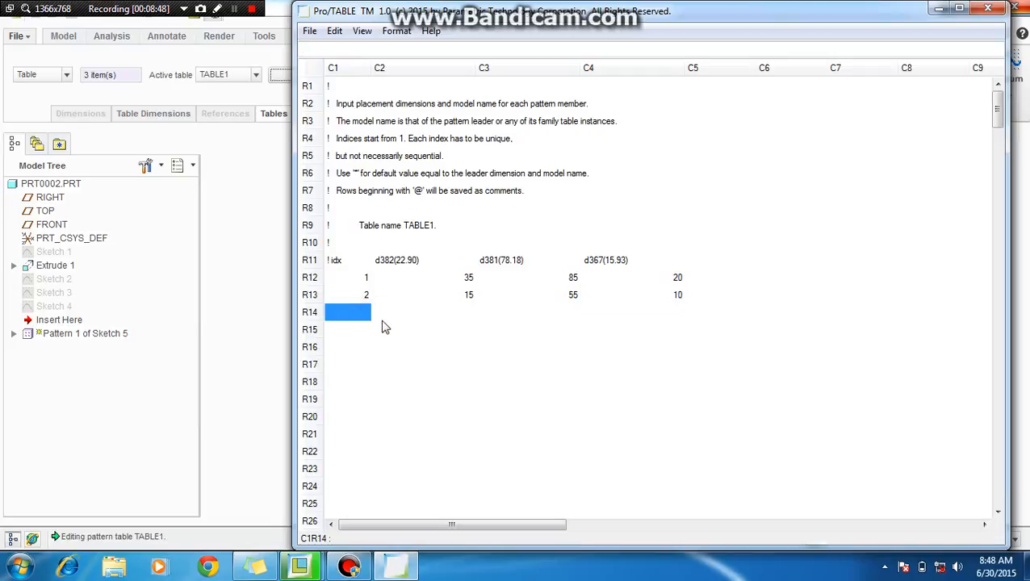
{"action": "left_click", "coordinate": [471, 320]}
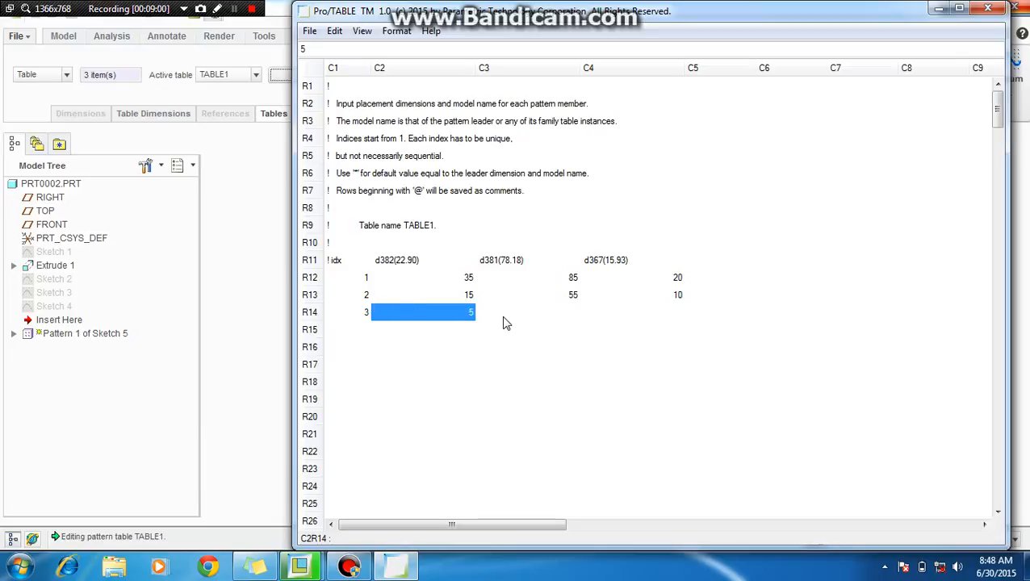
{"action": "type", "text": "5"}
{"action": "key", "text": "Right"}
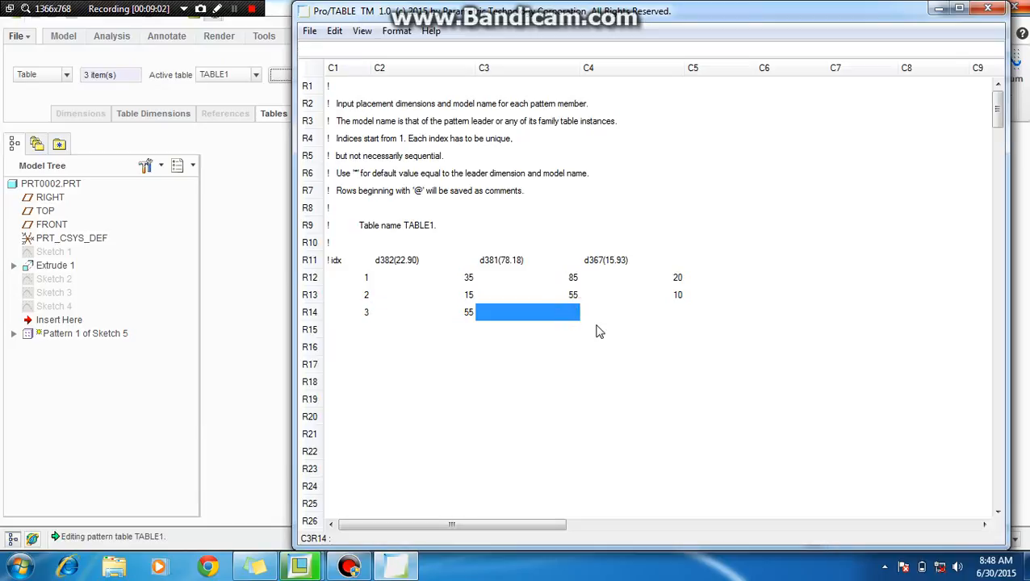
{"action": "type", "text": "90"}
{"action": "left_click", "coordinate": [673, 321]}
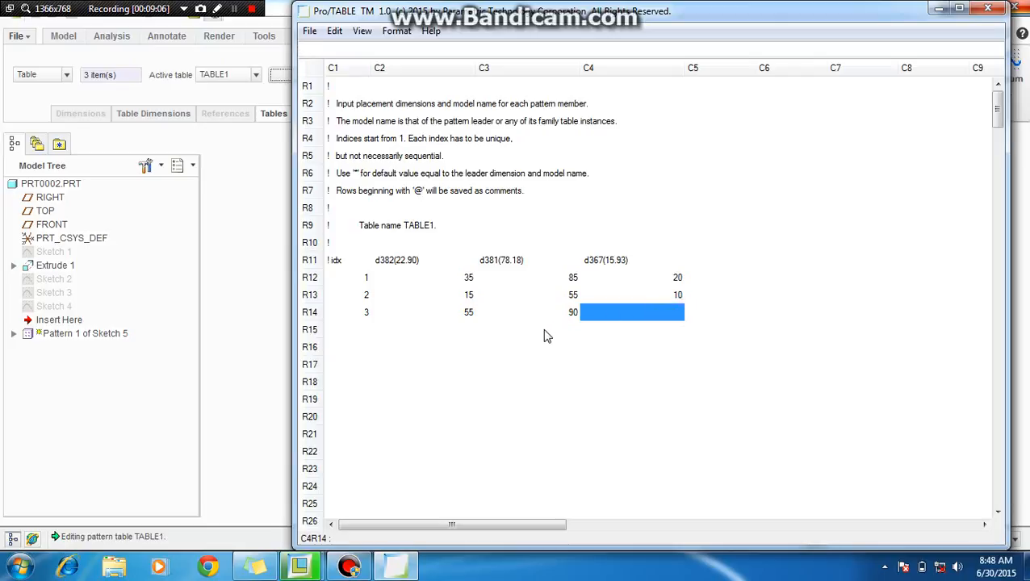
{"action": "type", "text": "5"}
{"action": "left_click", "coordinate": [721, 332]}
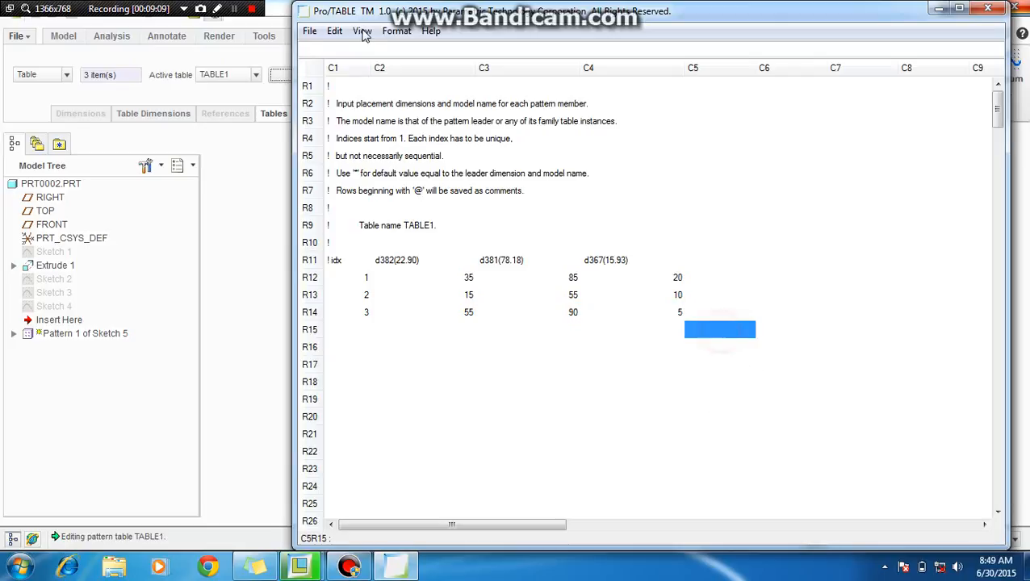
Step: Save pattern table TABLE1 and close the table editor
{"action": "left_click", "coordinate": [307, 34]}
{"action": "left_click", "coordinate": [331, 107]}
{"action": "left_click", "coordinate": [309, 31]}
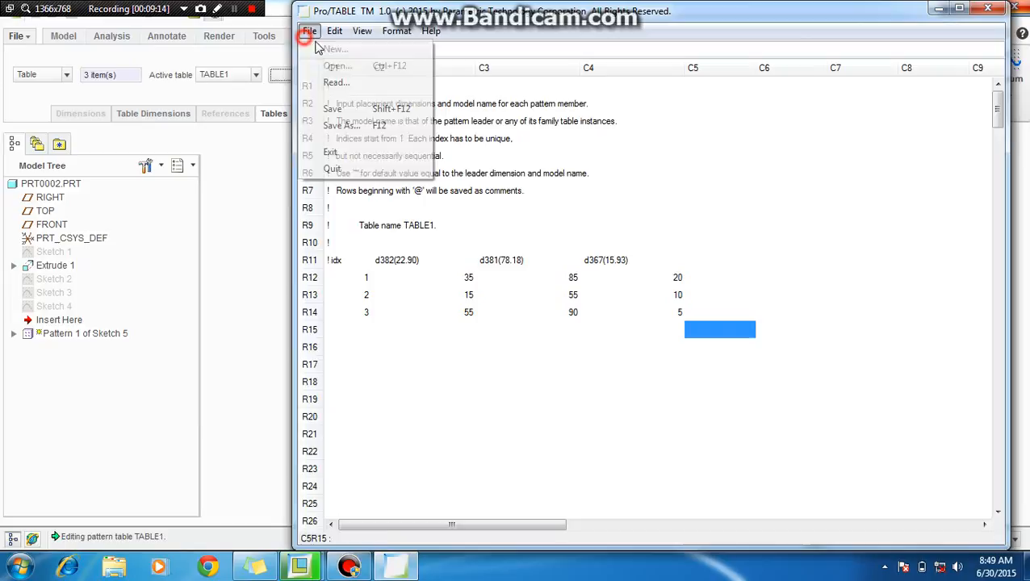
{"action": "left_click", "coordinate": [334, 112]}
{"action": "left_click", "coordinate": [988, 8]}
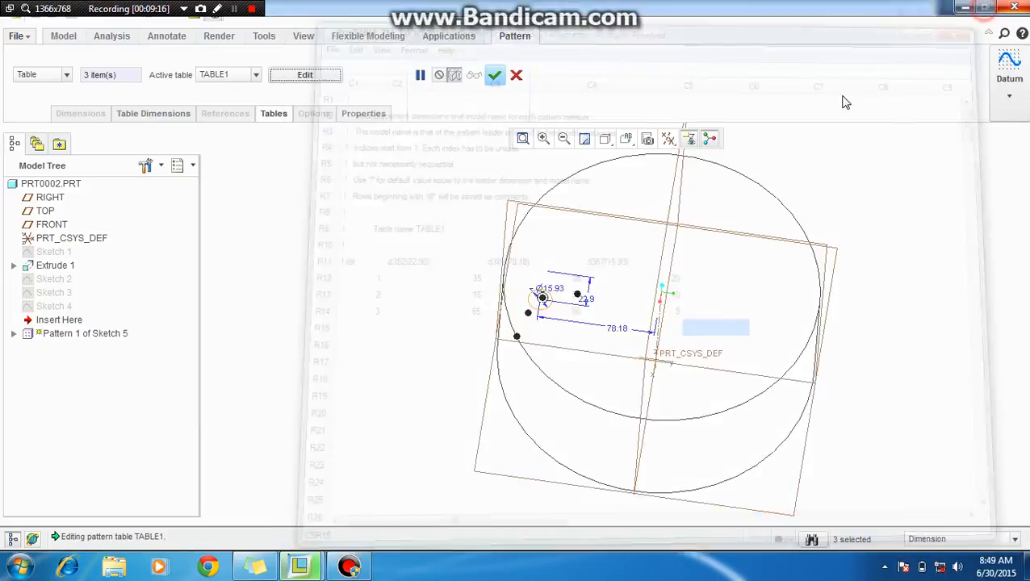
Step: Examine the previewed member positions on the disc and review the stored entries of TABLE1
{"action": "middle_click_drag", "start_coordinate": [500, 325], "coordinate": [508, 339]}
{"action": "scroll", "coordinate": [477, 333], "scroll_direction": "down", "scroll_amount": 3}
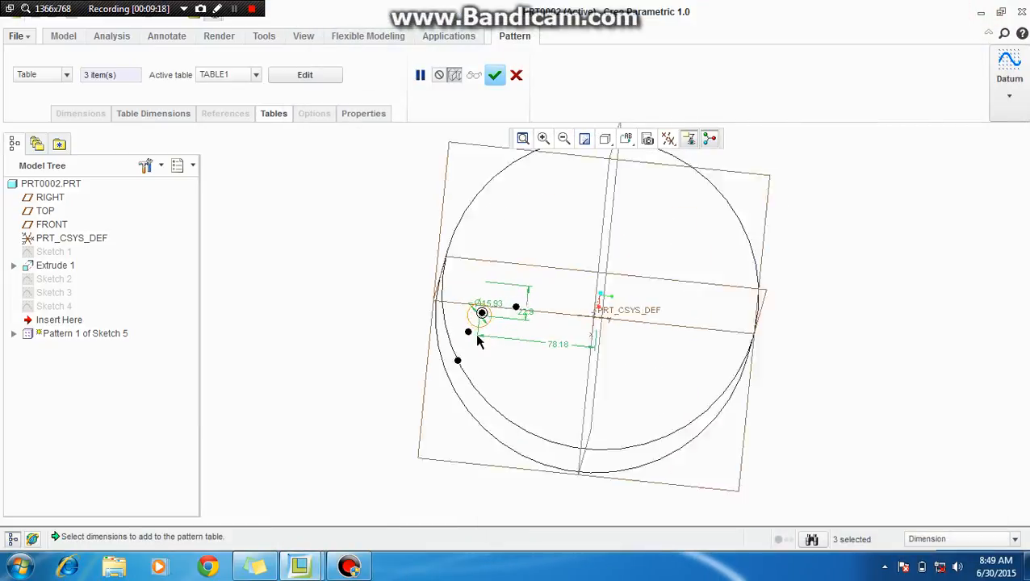
{"action": "scroll", "coordinate": [494, 320], "scroll_direction": "down", "scroll_amount": 2}
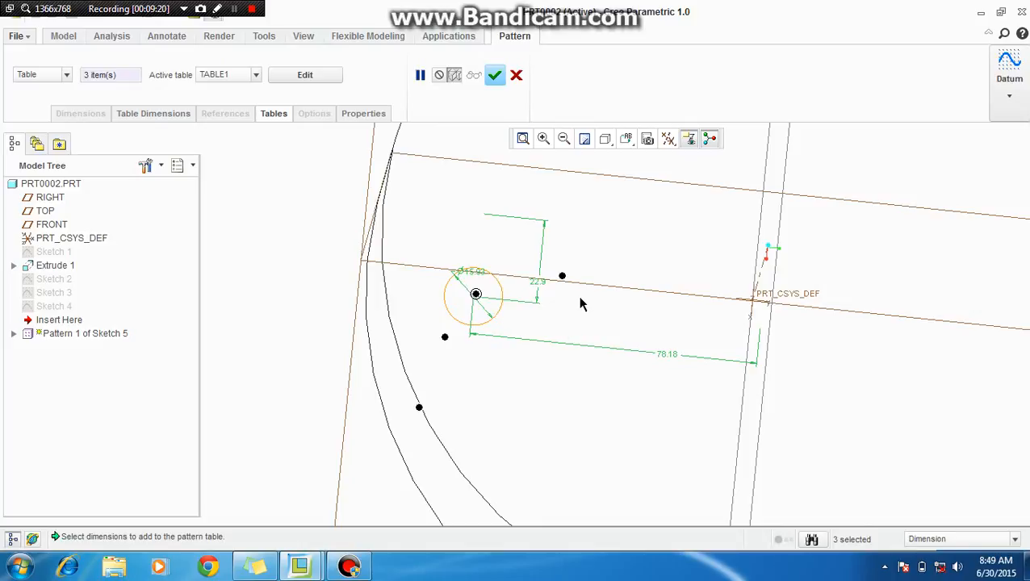
{"action": "scroll", "coordinate": [581, 304], "scroll_direction": "up", "scroll_amount": 3}
{"action": "scroll", "coordinate": [536, 318], "scroll_direction": "down", "scroll_amount": 1}
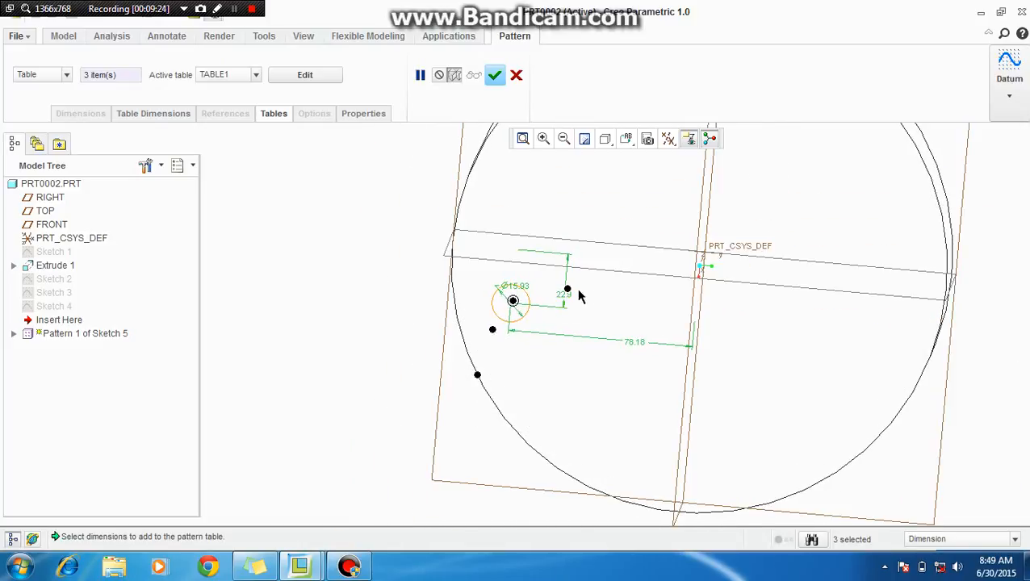
{"action": "left_click", "coordinate": [306, 78]}
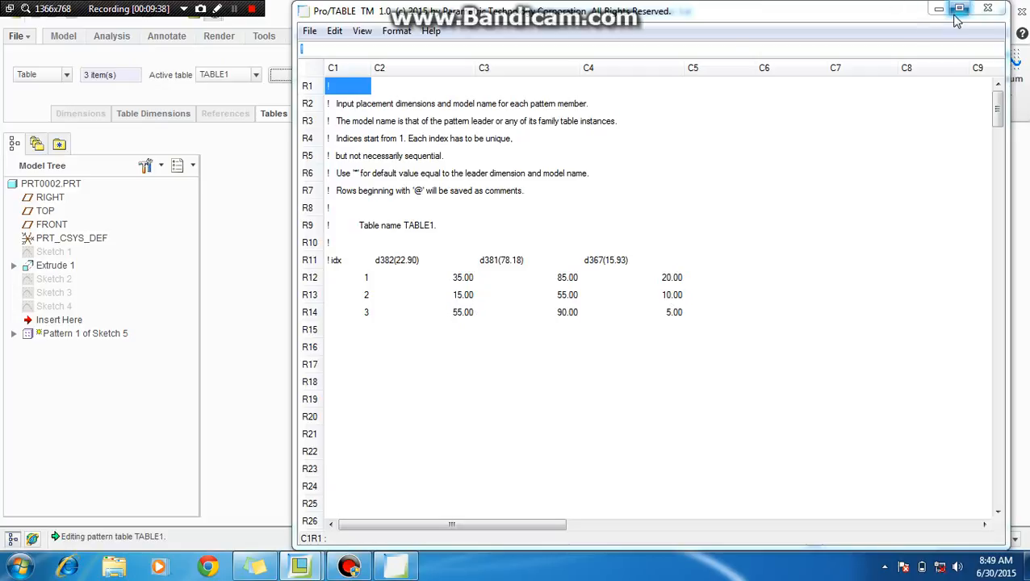
{"action": "left_click", "coordinate": [988, 8]}
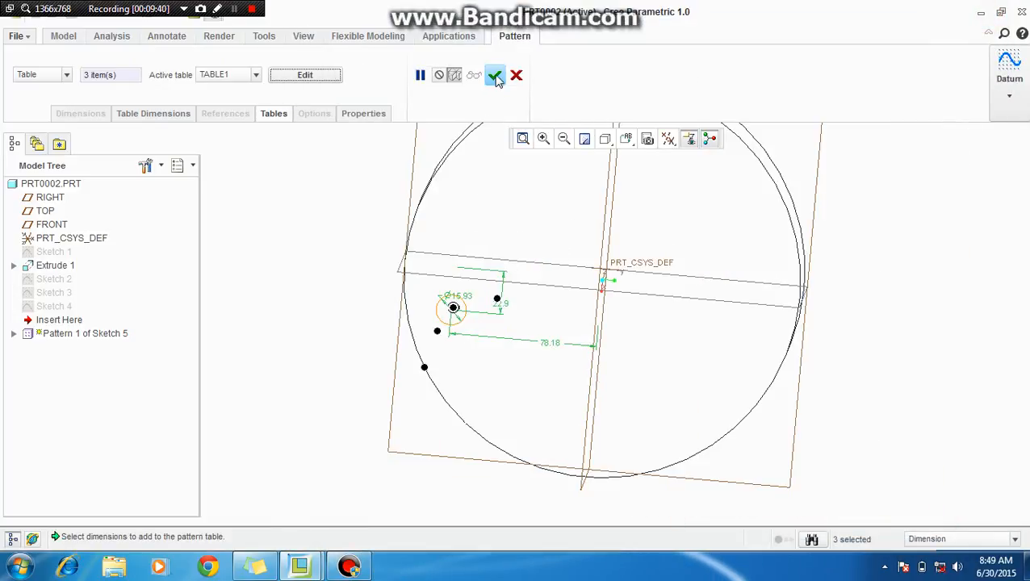
Step: Complete the table pattern of Sketch 5 and inspect the patterned circles on the disc
{"action": "left_click", "coordinate": [496, 76]}
{"action": "scroll", "coordinate": [513, 325], "scroll_direction": "up", "scroll_amount": 4}
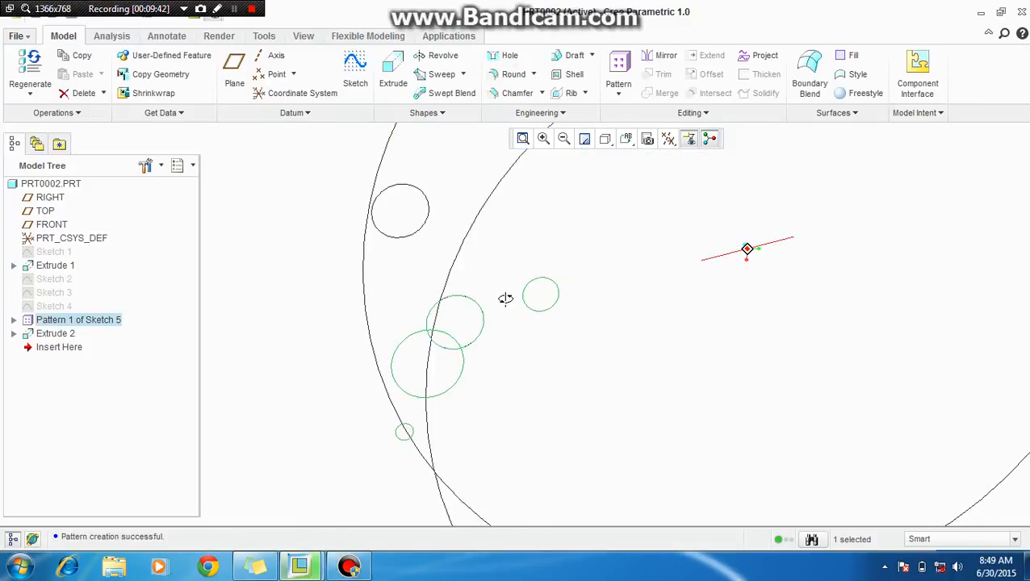
{"action": "middle_click_drag", "start_coordinate": [506, 299], "coordinate": [544, 297]}
{"action": "scroll", "coordinate": [543, 297], "scroll_direction": "down", "scroll_amount": 4}
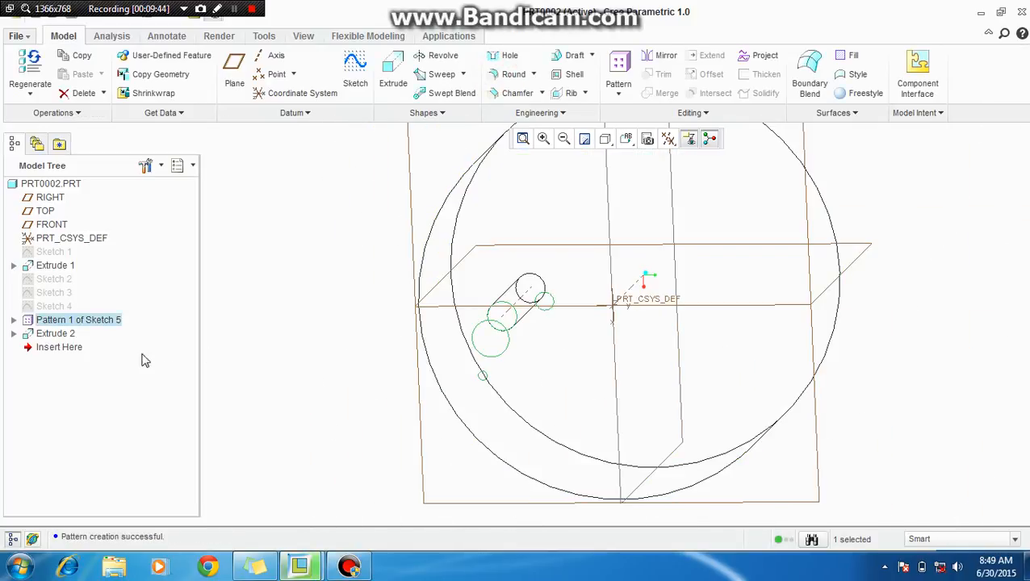